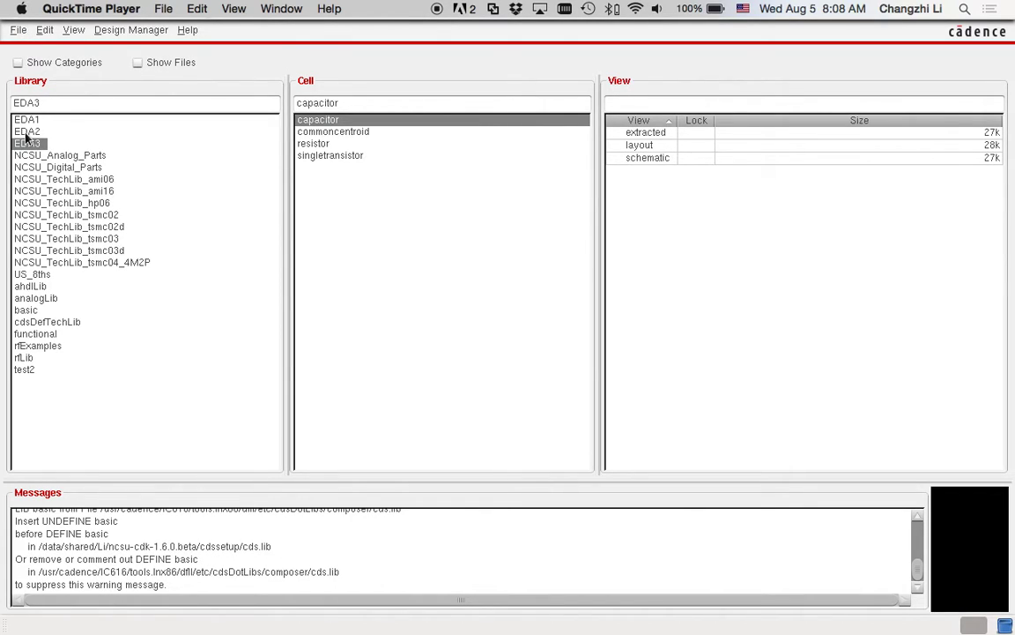
Step: Create a new schematic cell view named resistor_demo in the EDA3 library and open it in Schematics L
left_click(22, 35)
mouse_move(40, 48)
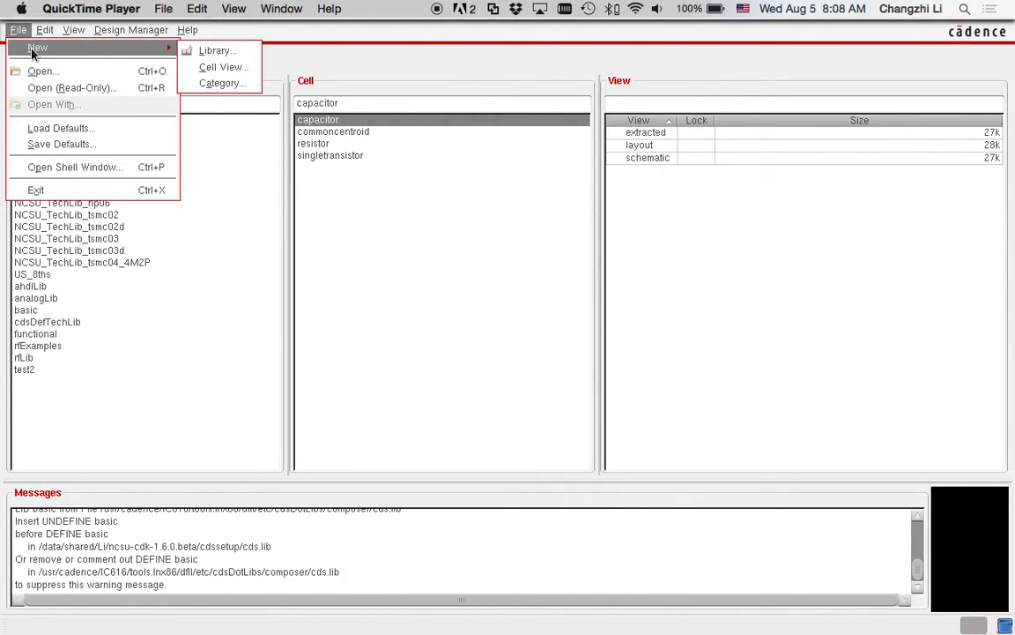
left_click(216, 67)
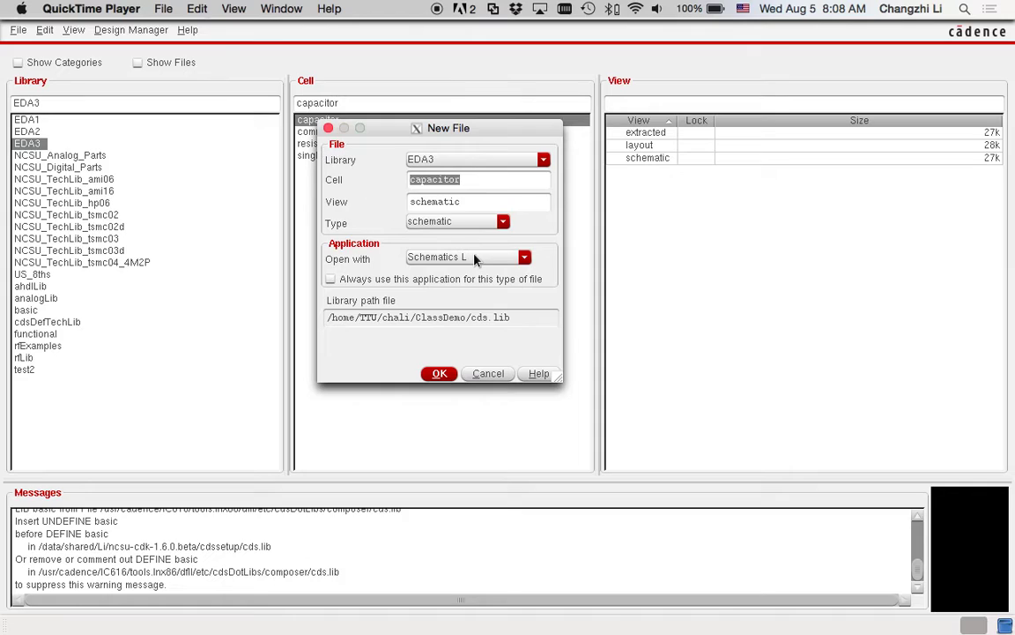
type("resistor_demo")
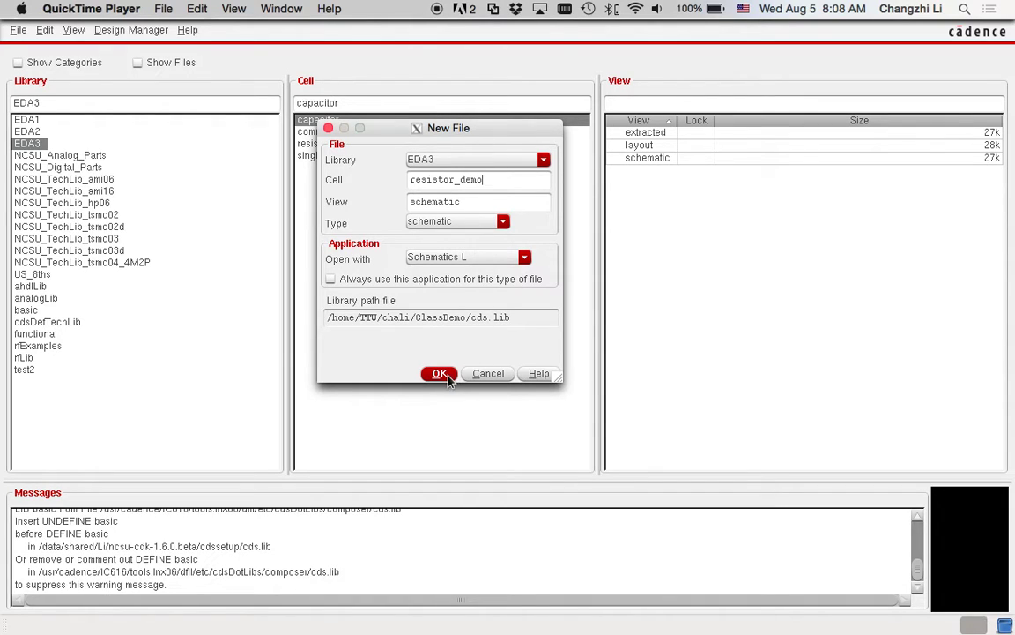
left_click(448, 376)
left_click(381, 523)
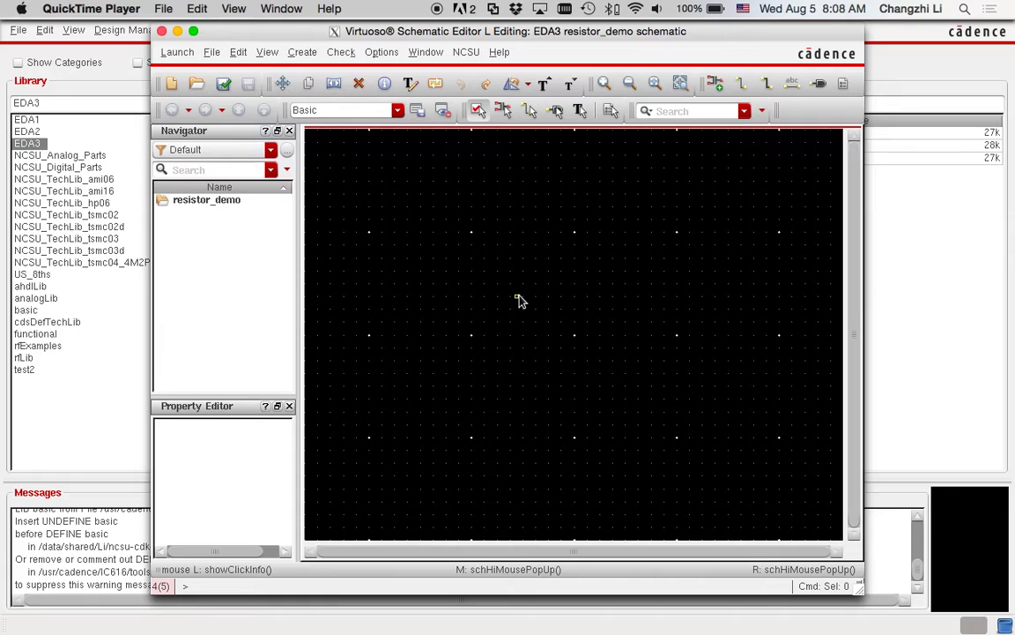
Step: Place one res symbol from analogLib near the middle of the schematic sheet
key("i")
type("analogLib")
key("Tab")
type("re")
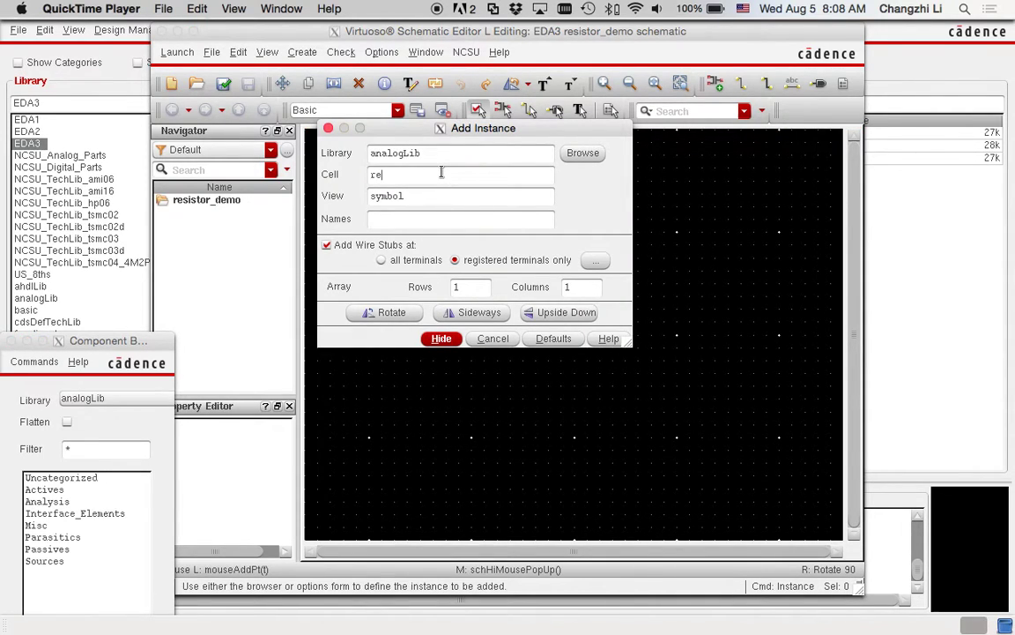
type("s")
key("Tab")
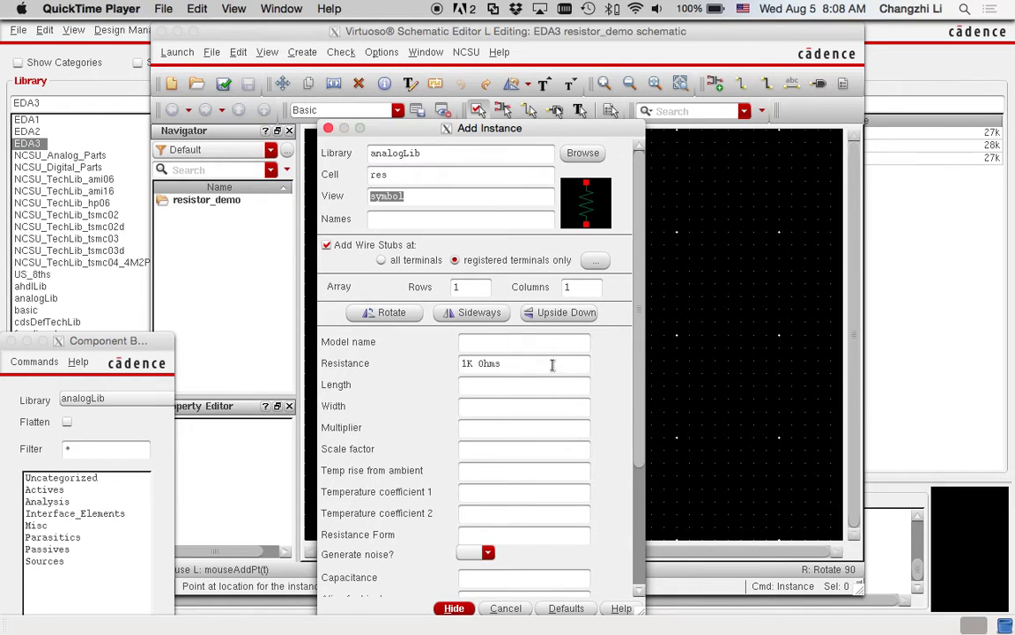
left_click(663, 330)
left_click(581, 320)
key("Escape")
right_click_drag(541, 281, 631, 385)
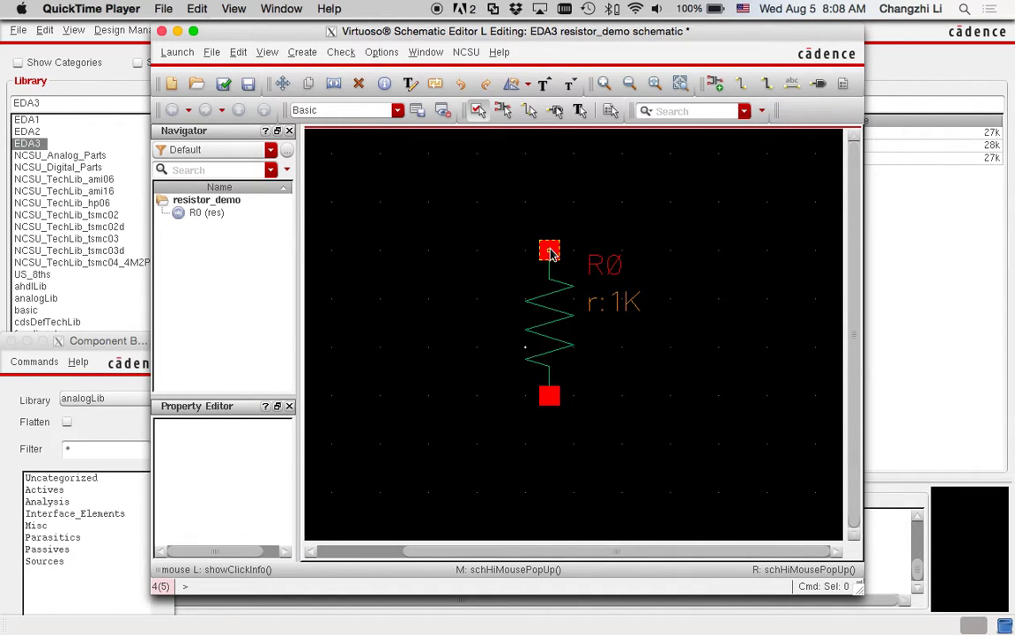
Step: Draw a vertical wire stub upward from the resistor's upper terminal and another downward from its lower terminal
key("w")
left_click_drag(604, 132, 364, 116)
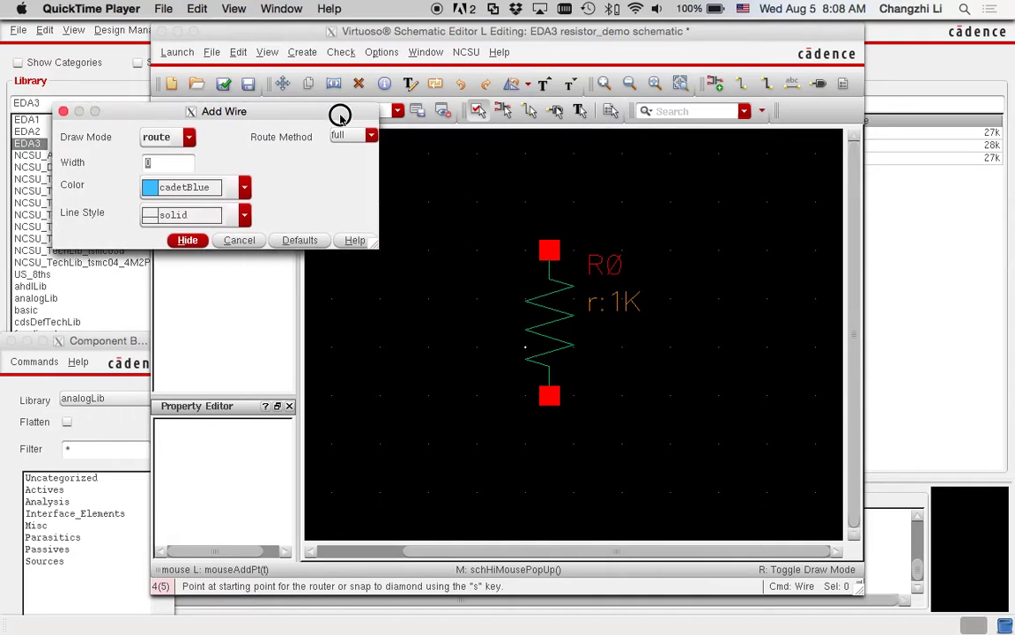
left_click(549, 250)
left_click(549, 179)
left_click(549, 396)
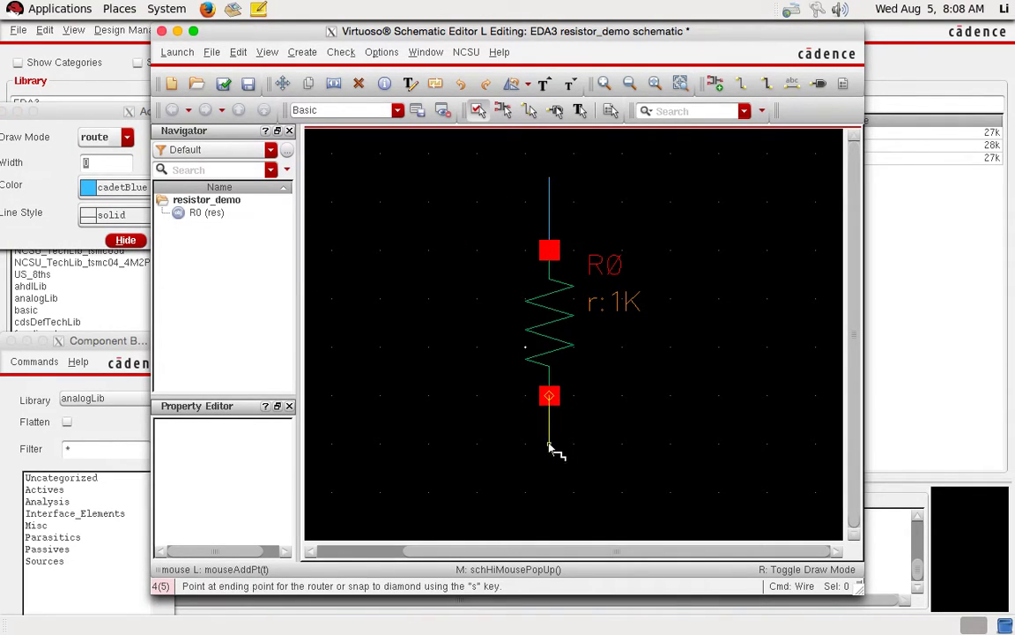
left_click(549, 467)
key("Escape")
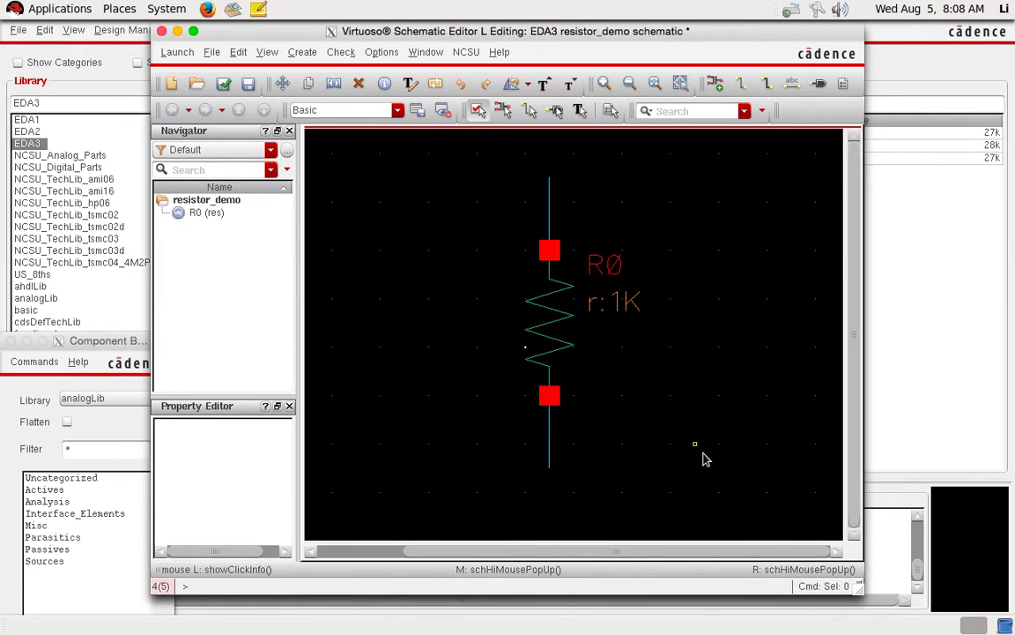
Step: Add inputOutput pins a and b, placing a on the upper wire end and b on the lower wire end
key("p")
type("a b")
left_click(443, 180)
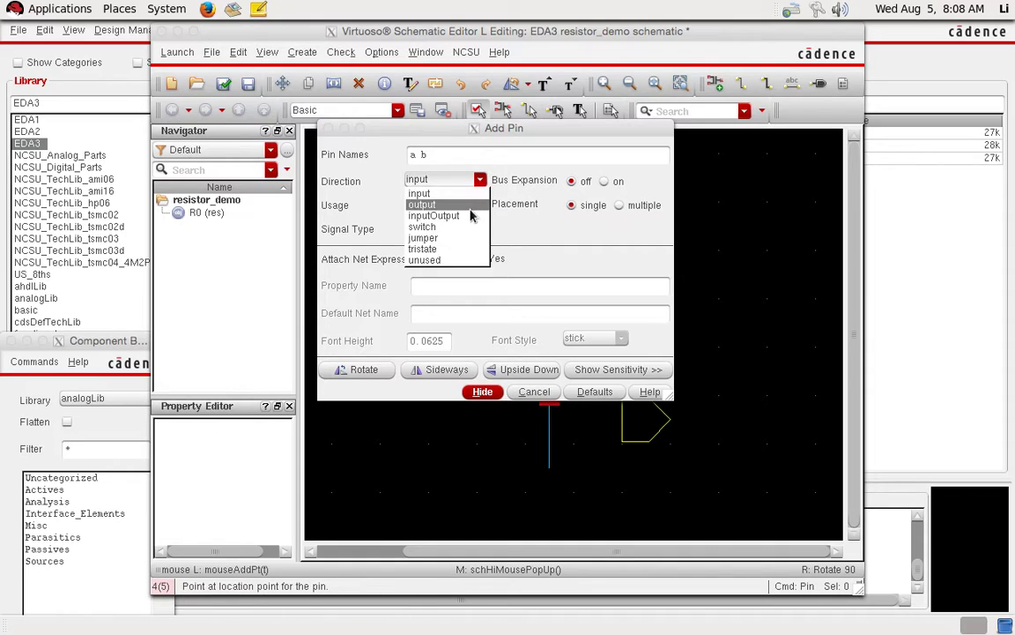
left_click(472, 215)
left_click_drag(601, 130, 321, 138)
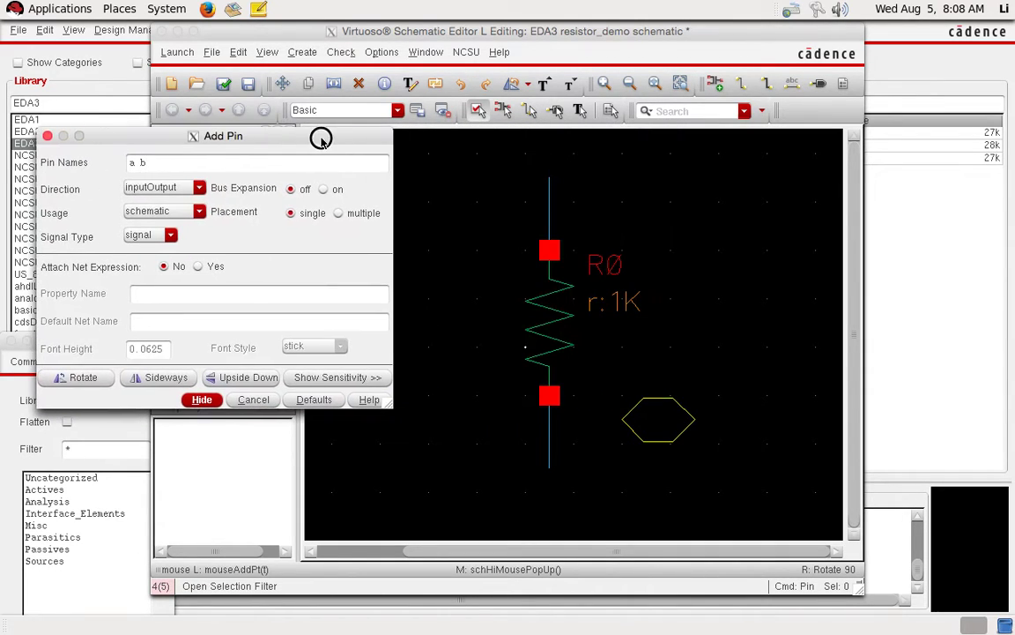
left_click(538, 178)
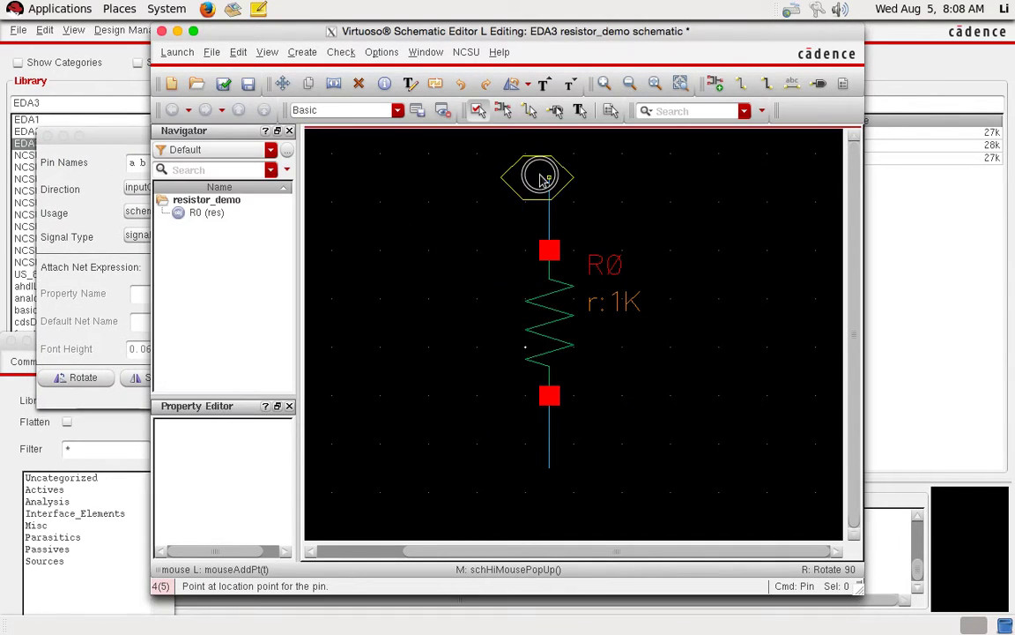
left_click(544, 179)
left_click(544, 470)
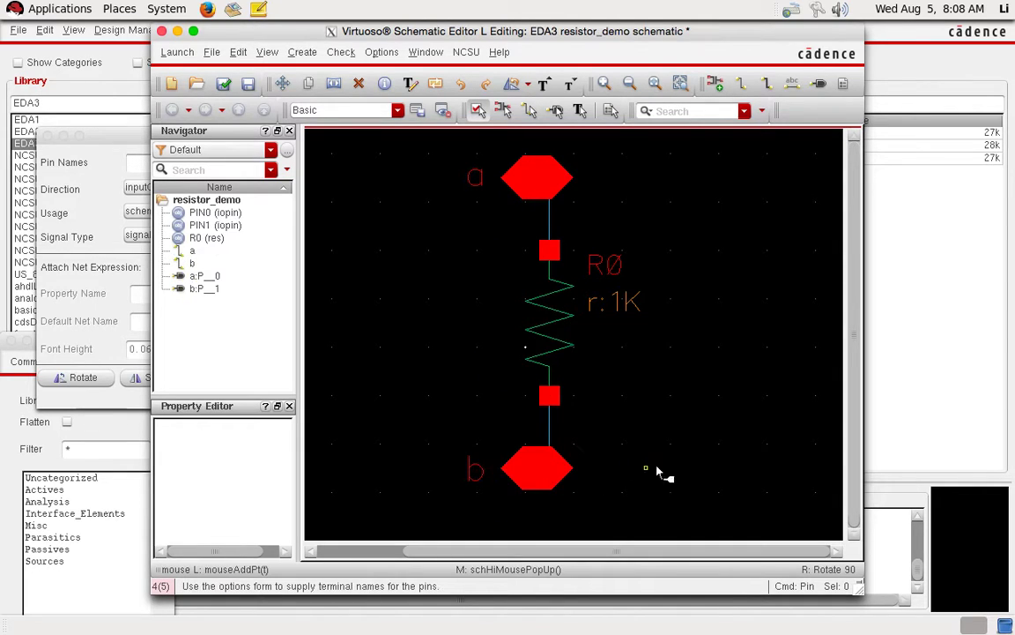
key("Escape")
Step: Check and save the resistor_demo schematic, and close its editor window
left_click(224, 83)
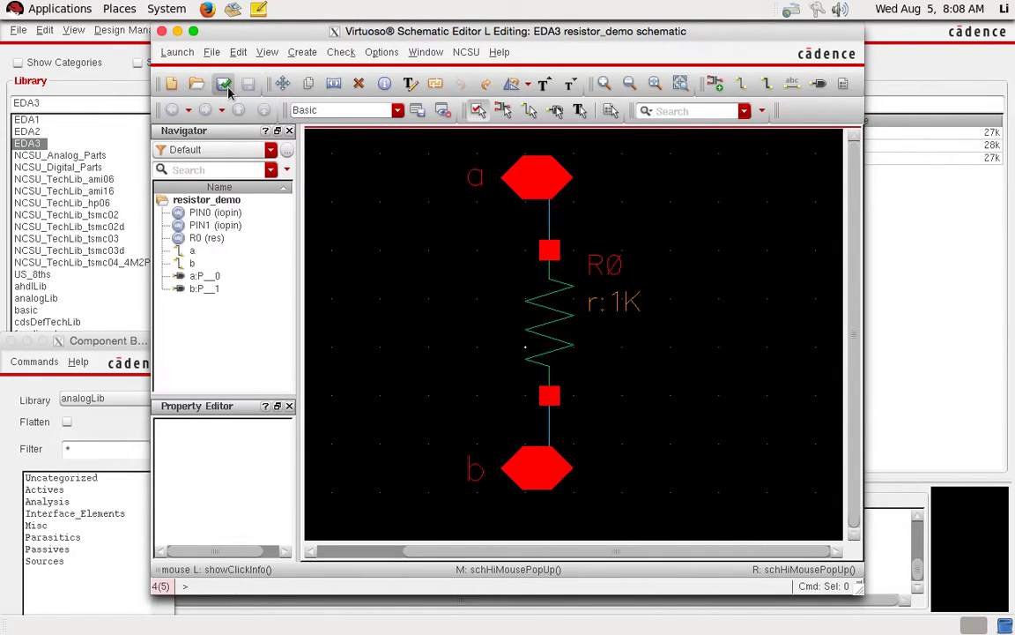
left_click(161, 32)
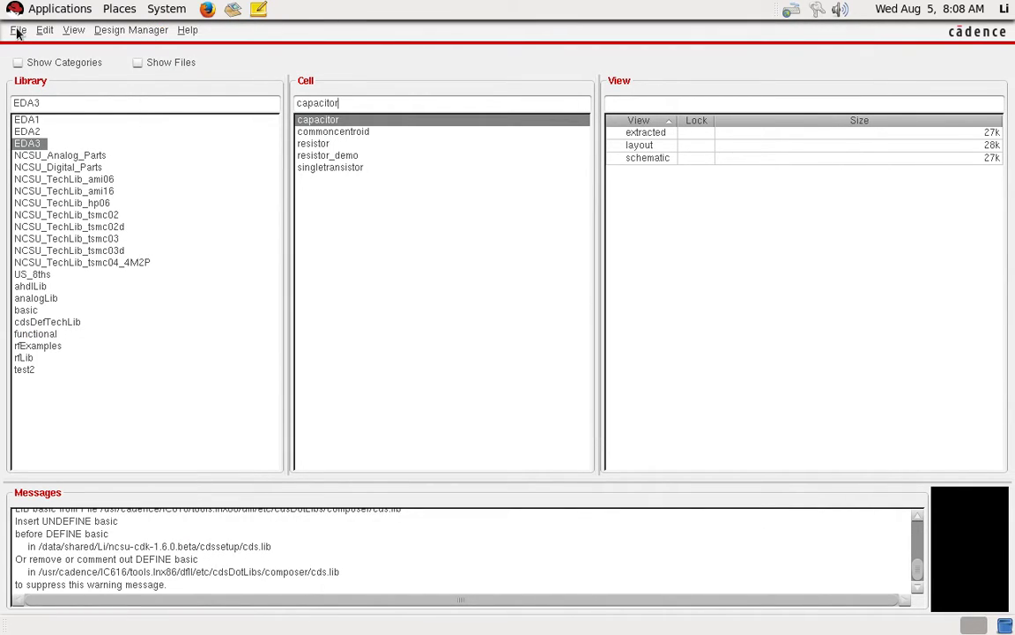
Step: Create a layout view for the resistor_demo cell in the EDA3 library and open it in Layout L
left_click(18, 30)
mouse_move(37, 48)
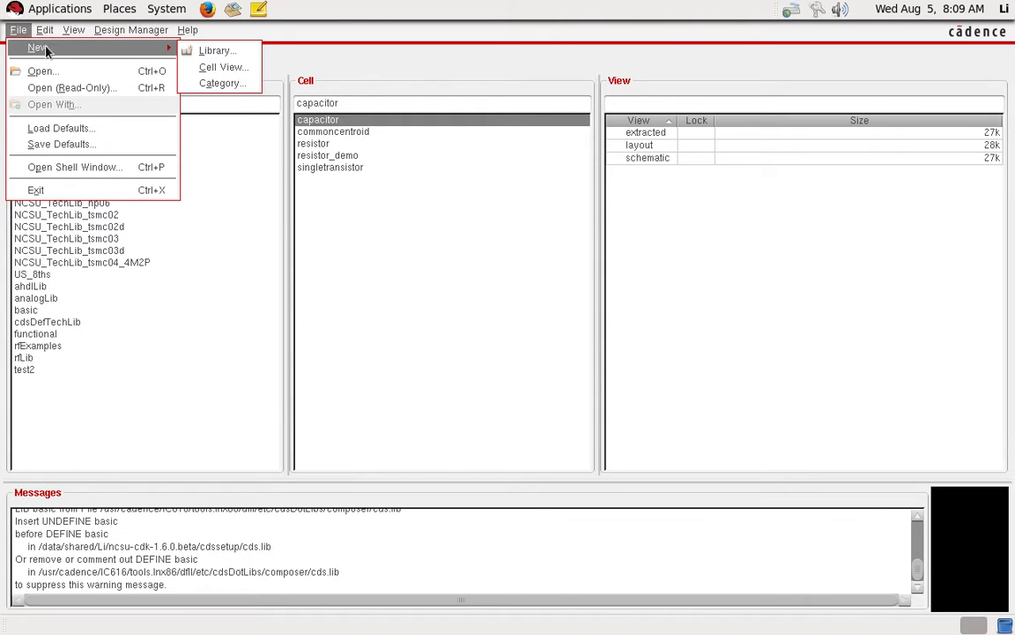
left_click(220, 67)
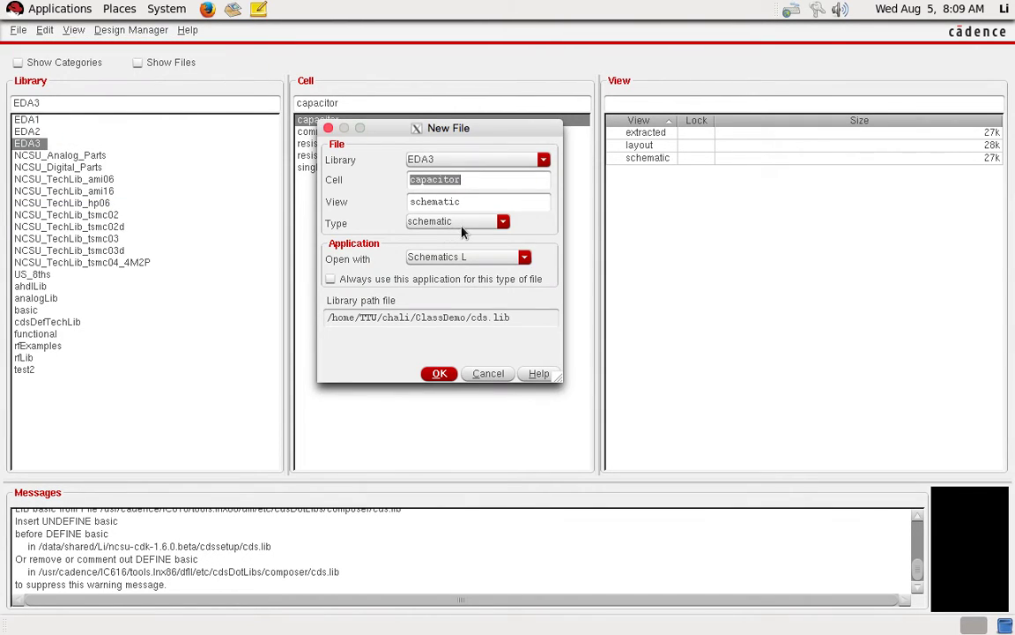
type("resistor_demo")
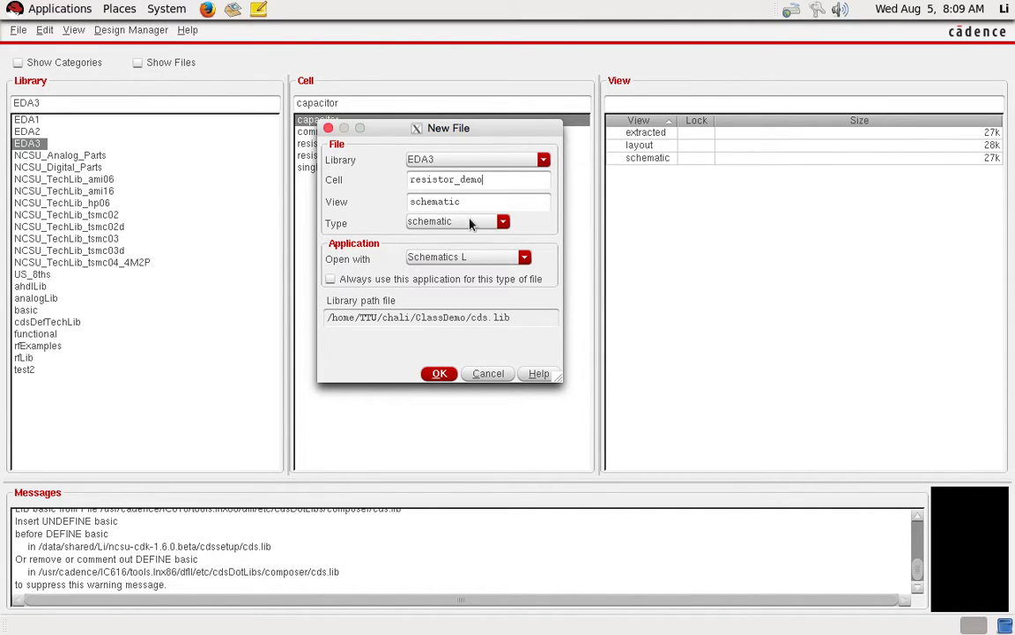
left_click(473, 222)
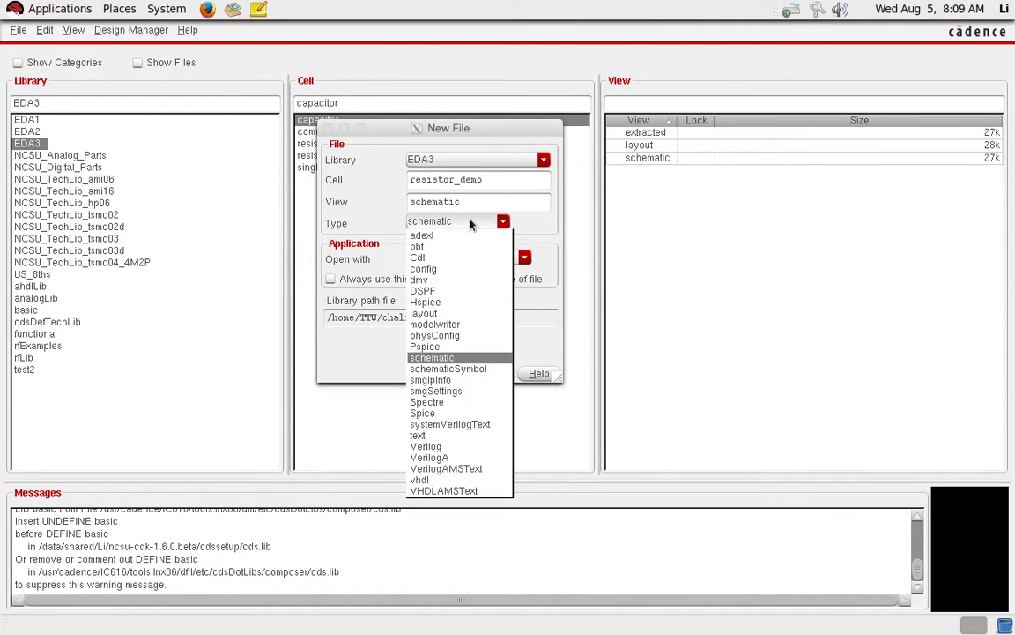
left_click(445, 314)
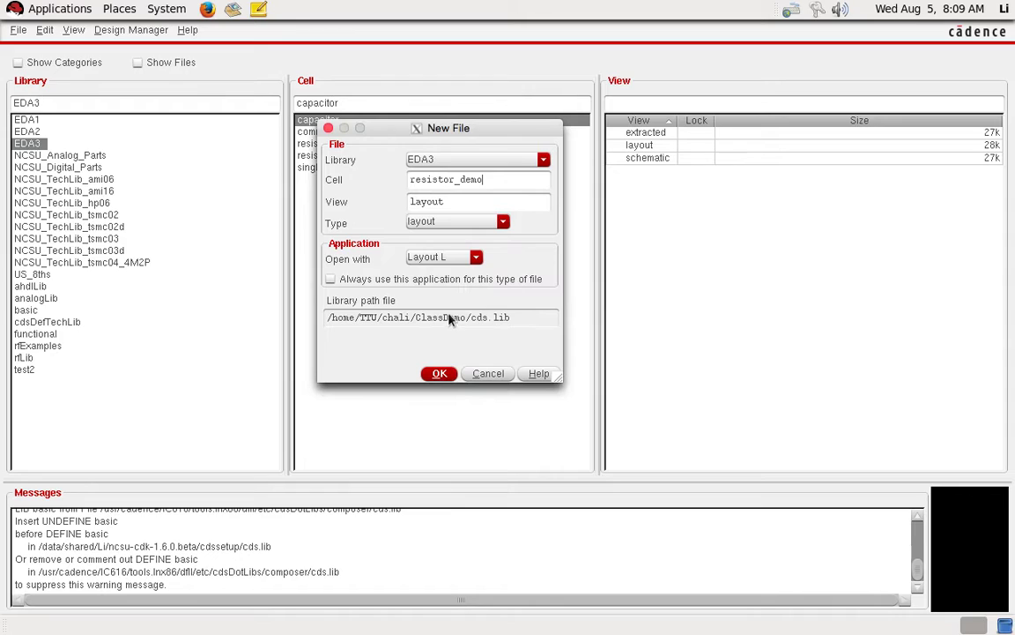
left_click(438, 373)
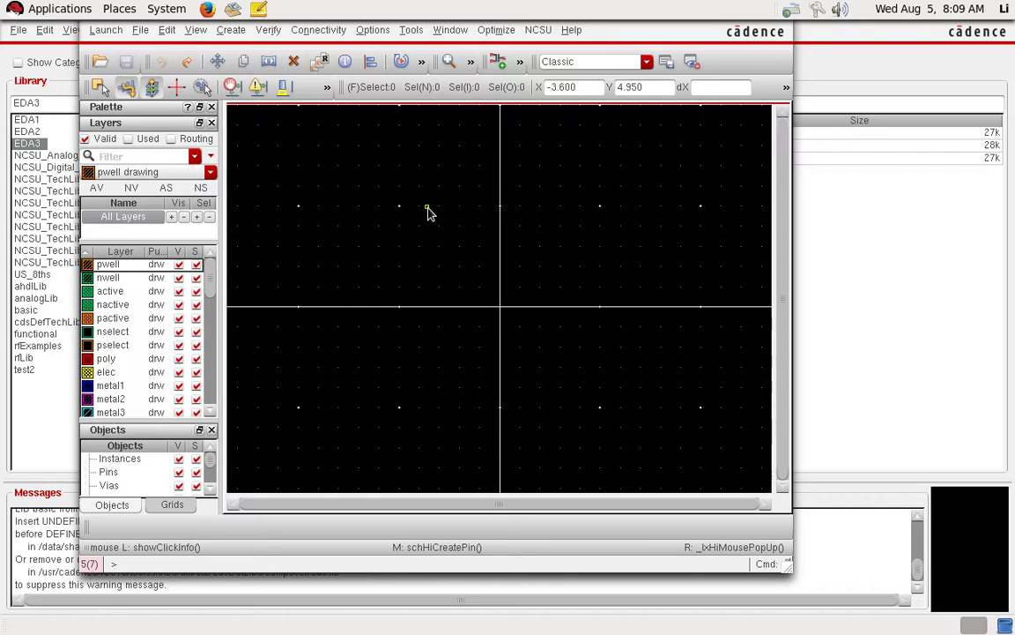
Step: Switch to Preview and look through the first page of the MOSIS wafer test report AMI0p5_Test_Data_t9cu-params_Nov2010.pdf
key("ctrl+Right")
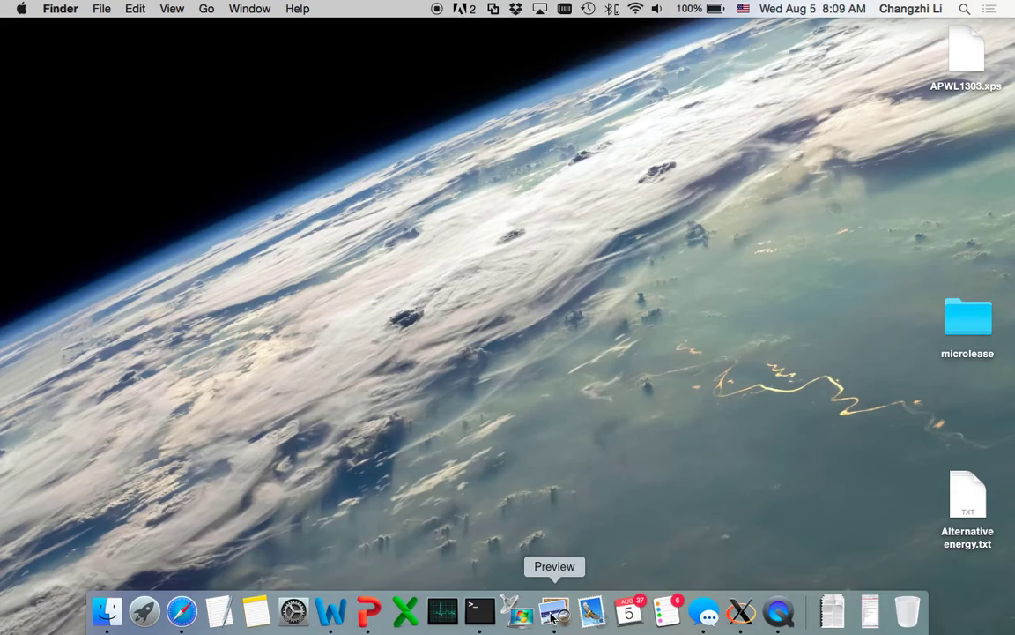
left_click(551, 608)
scroll(410, 260, "up", 15)
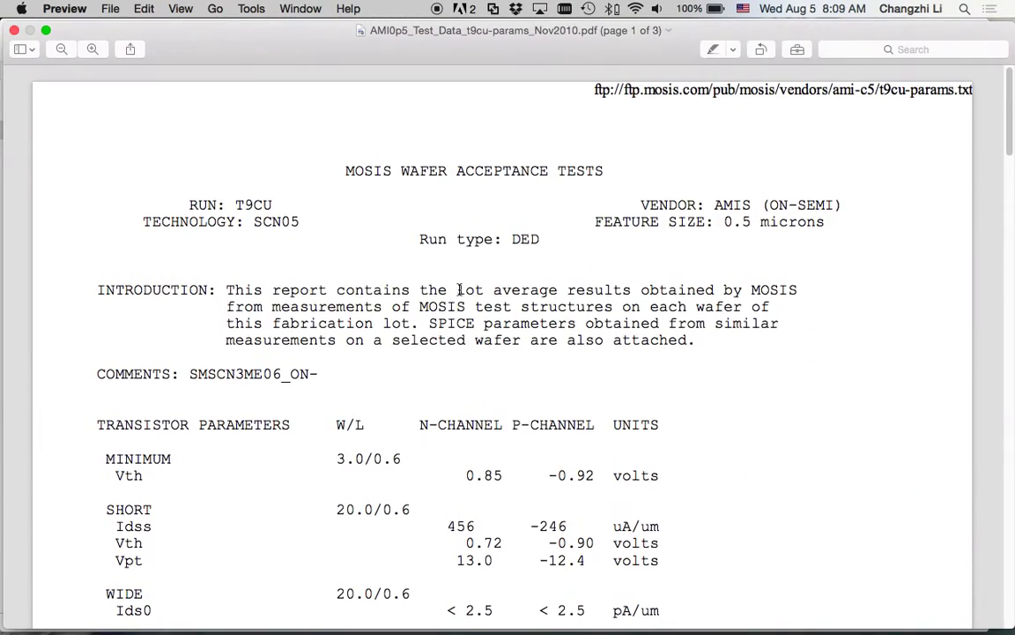
scroll(464, 257, "down", 2)
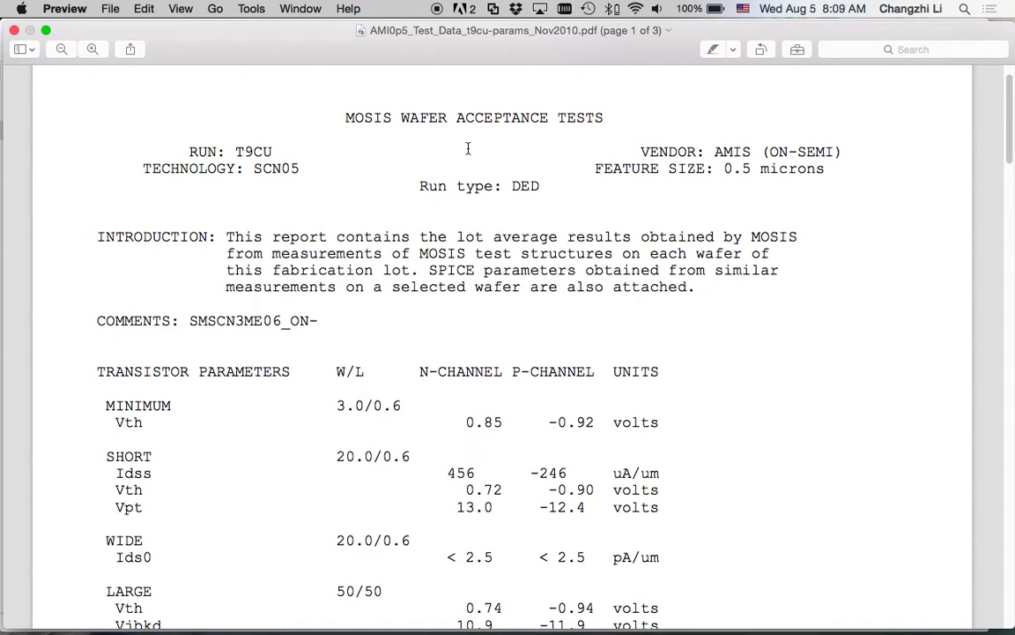
scroll(467, 150, "down", 10)
scroll(469, 149, "down", 11)
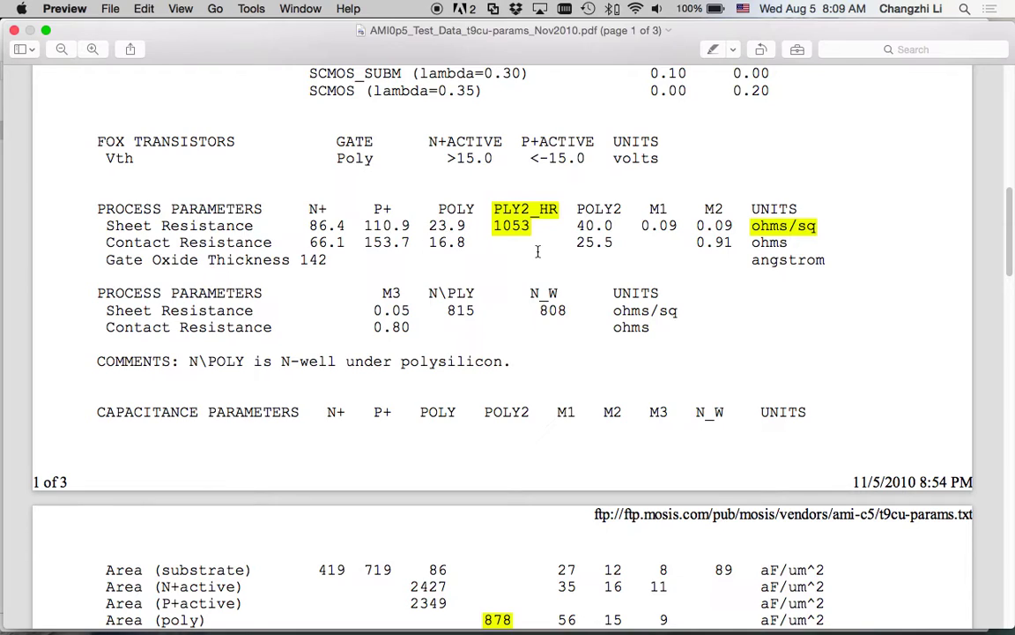
scroll(537, 252, "up", 15)
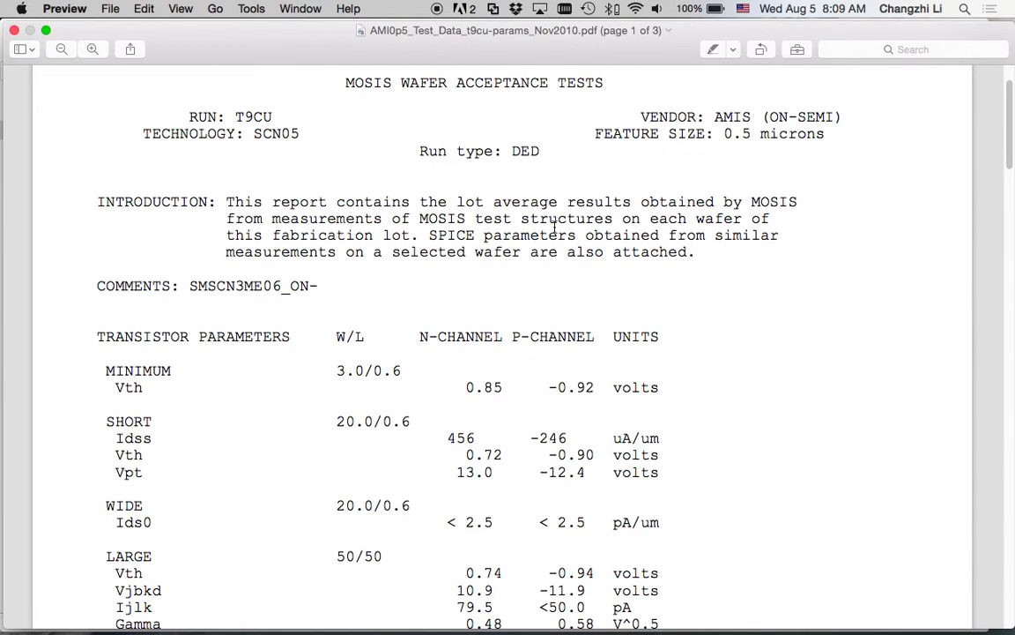
scroll(552, 228, "up", 2)
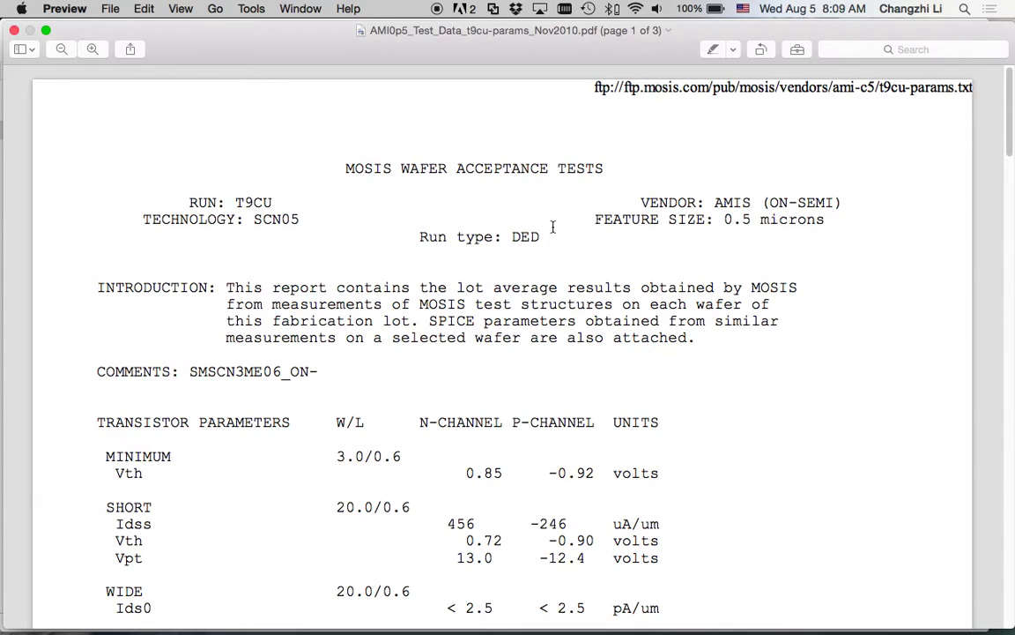
Step: Examine the PLY2_HR sheet resistance in the process parameters and the POLY2 area capacitance in the capacitance table
scroll(538, 231, "down", 10)
scroll(541, 246, "down", 6)
scroll(542, 246, "up", 3)
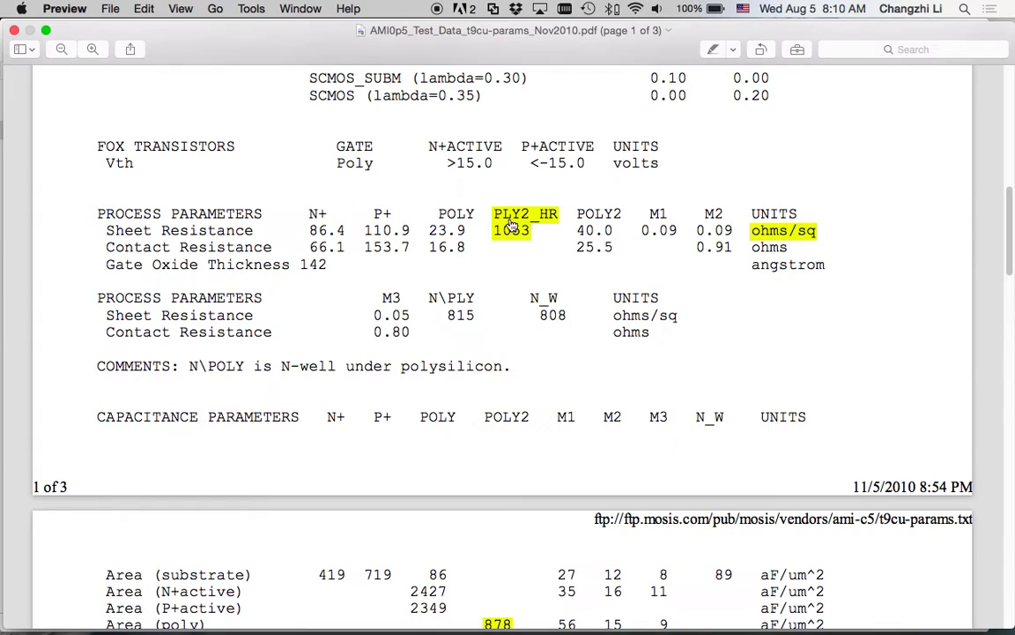
scroll(507, 227, "up", 1)
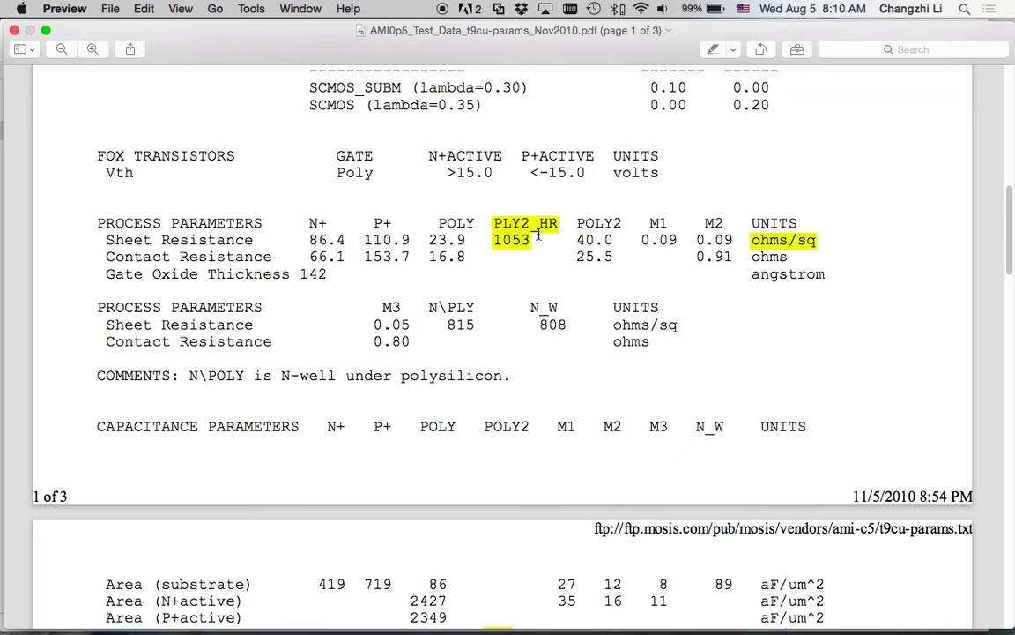
scroll(539, 234, "down", 3)
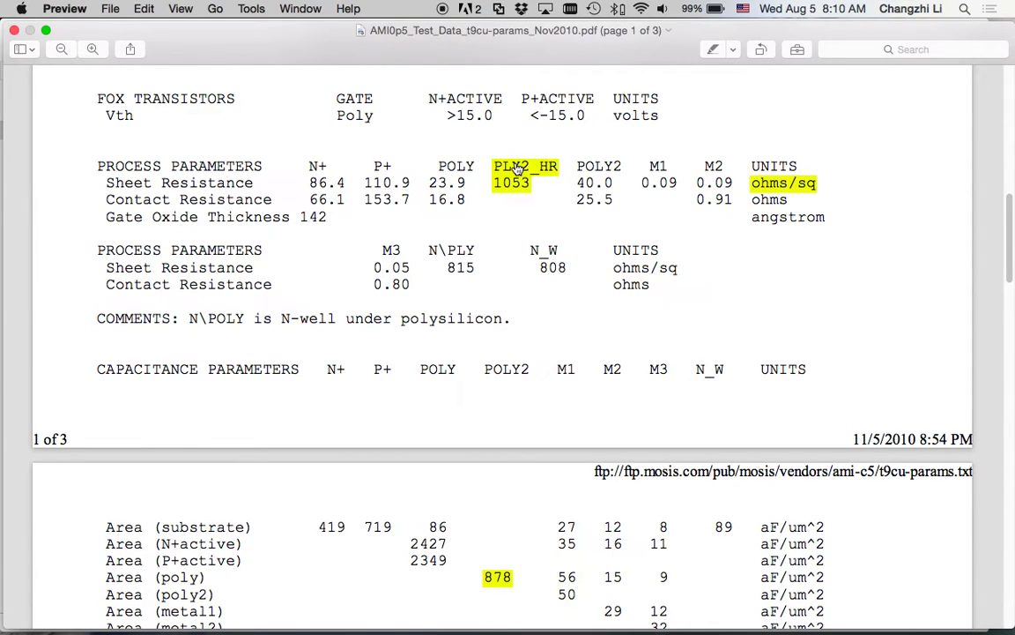
scroll(518, 168, "down", 10)
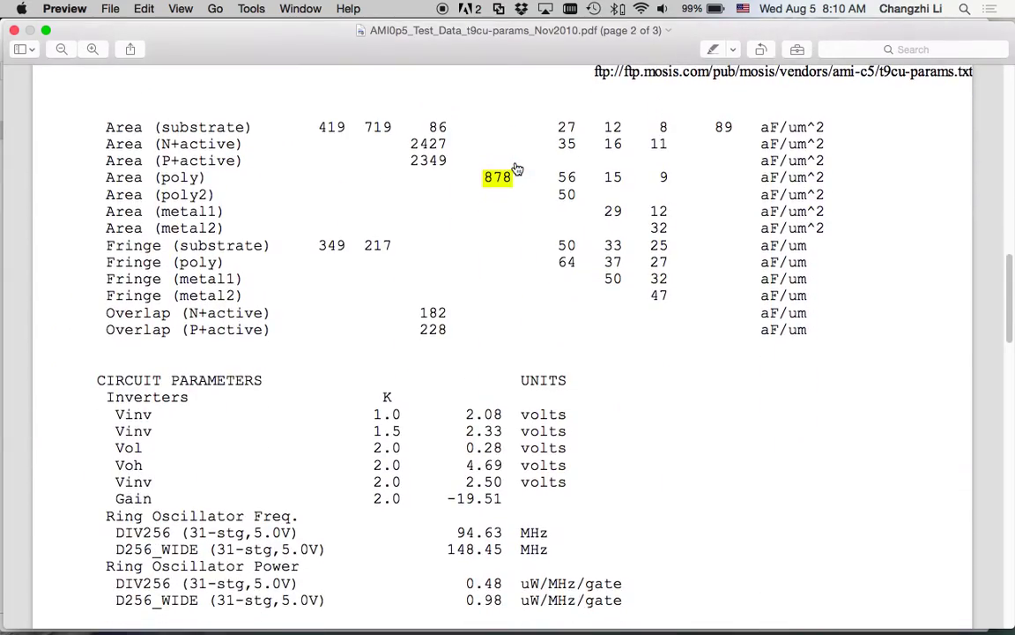
scroll(517, 165, "up", 3)
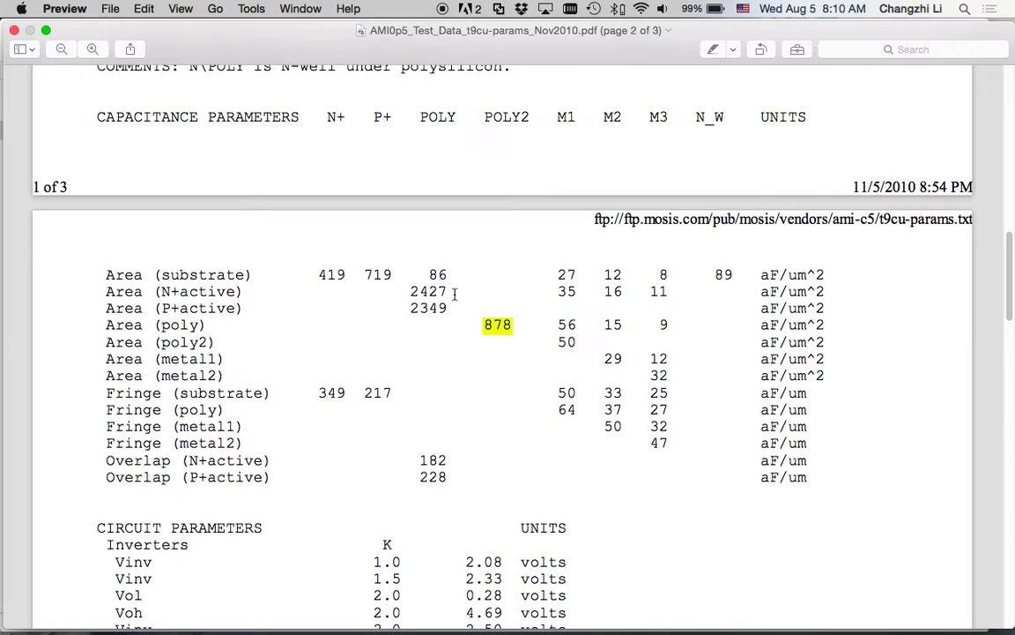
scroll(454, 295, "up", 3)
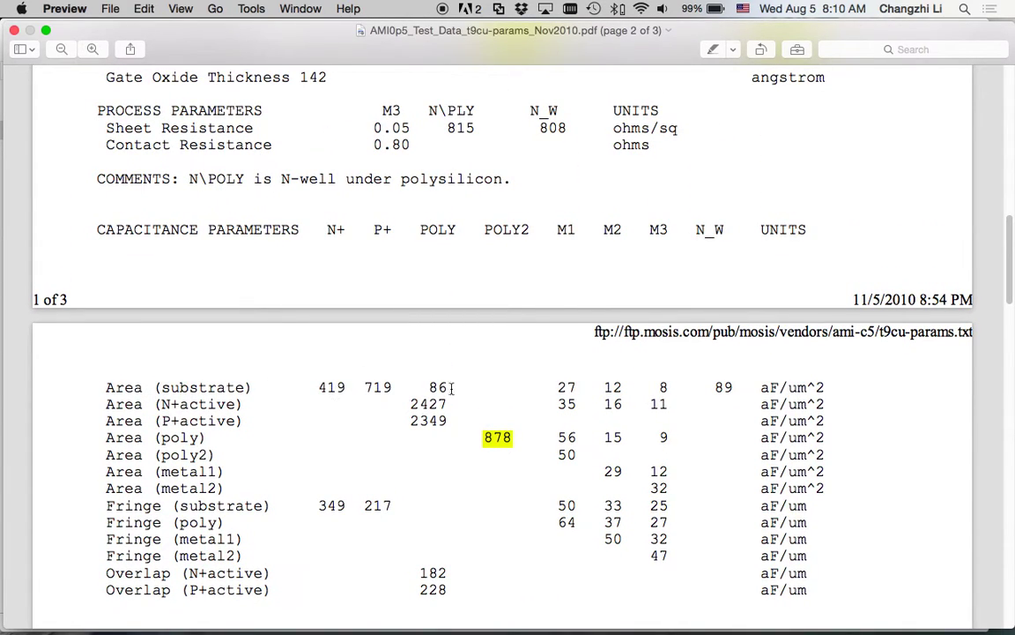
scroll(494, 412, "up", 3)
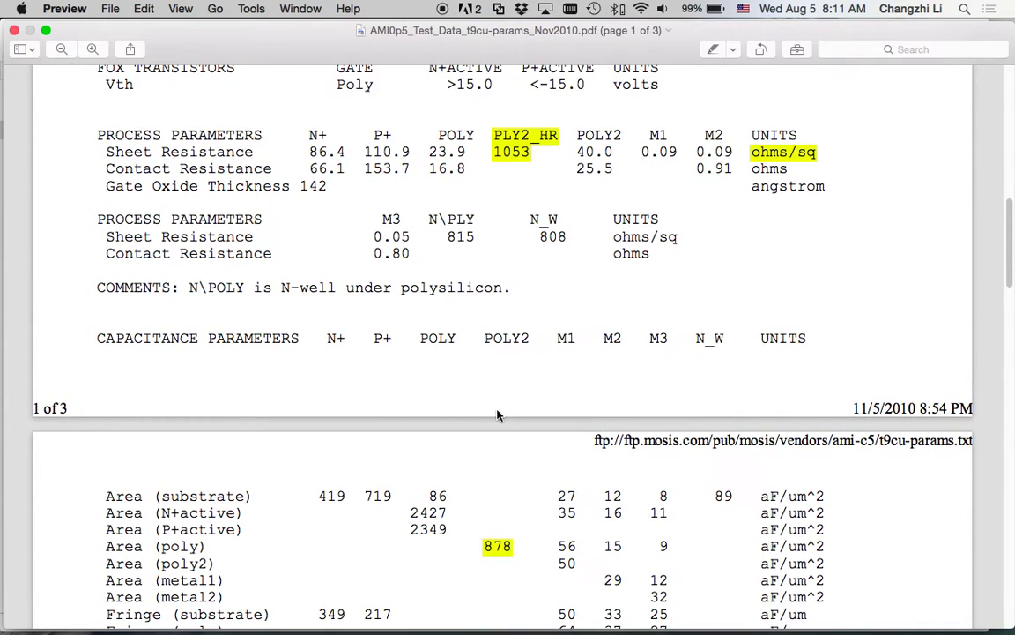
Step: Examine the metal1 and metal2 area capacitance rows and their units in the capacitance parameters table
scroll(498, 414, "down", 4)
scroll(679, 373, "up", 3)
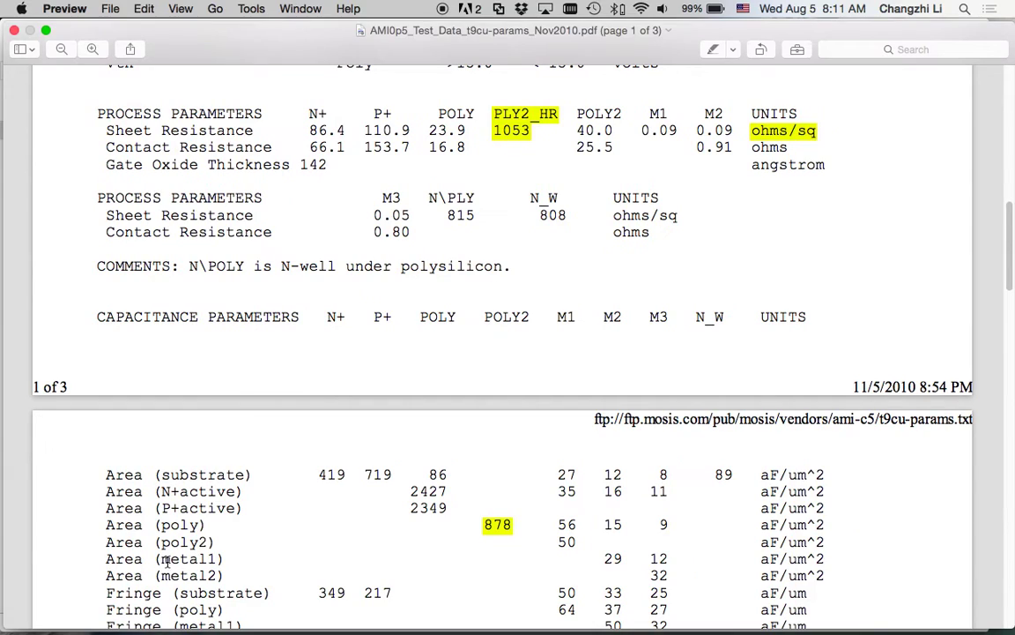
left_click_drag(167, 561, 253, 559)
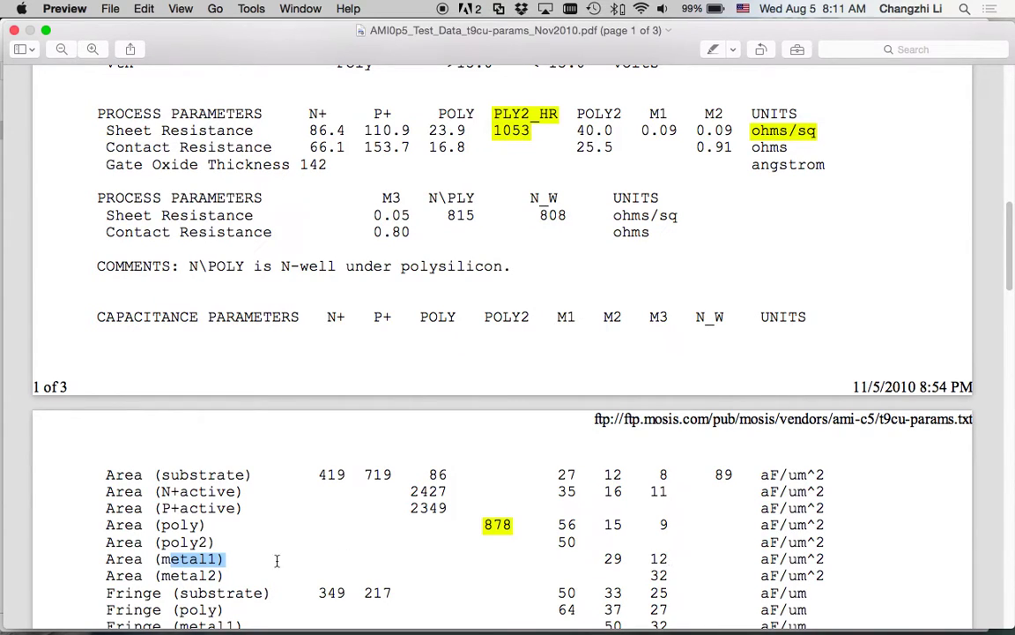
left_click_drag(221, 576, 688, 581)
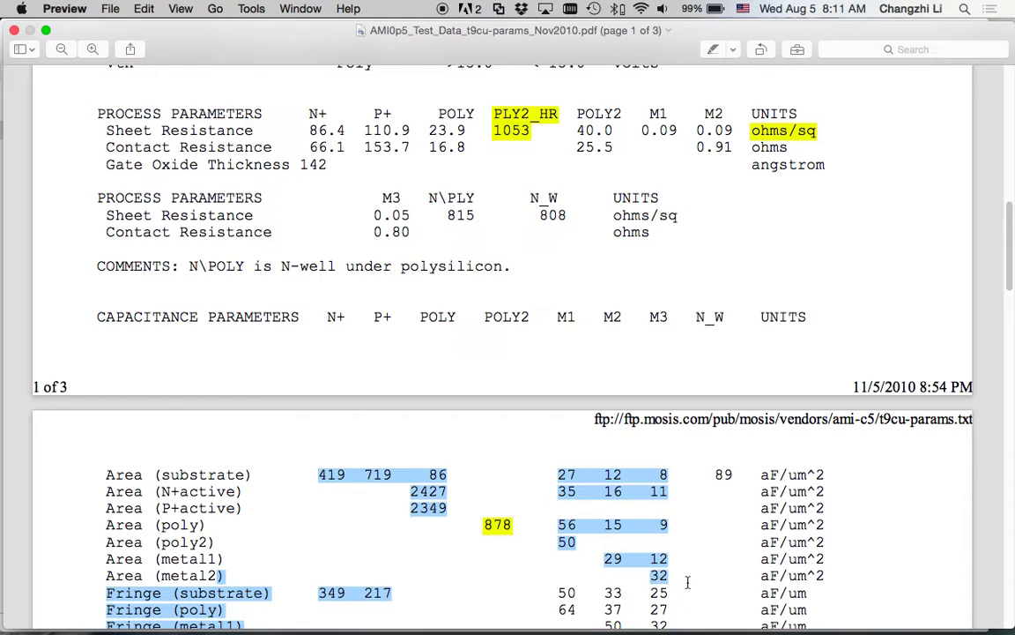
left_click(653, 583)
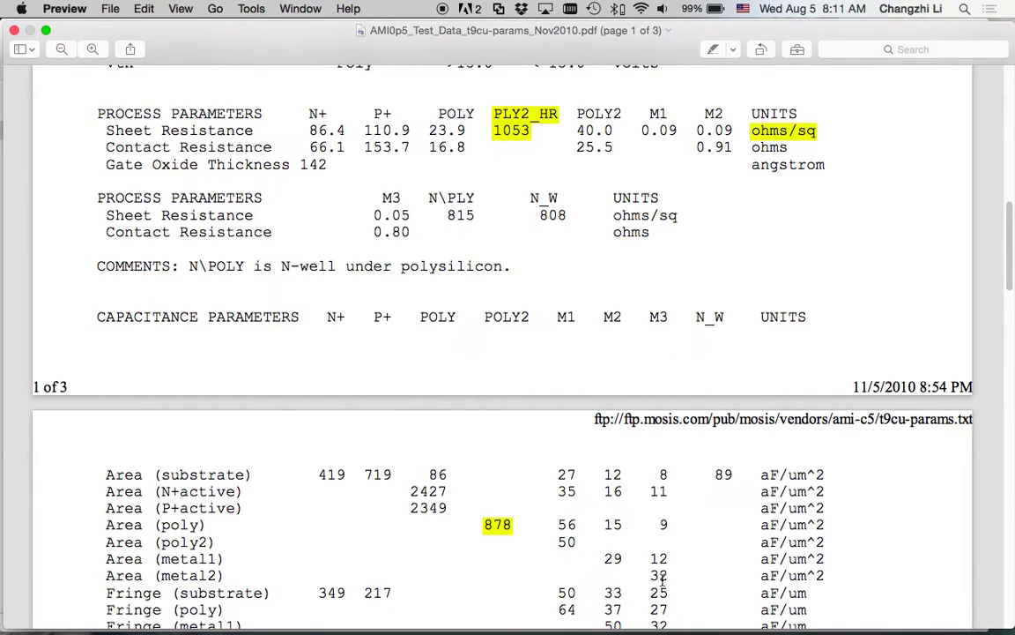
scroll(658, 575, "up", 1)
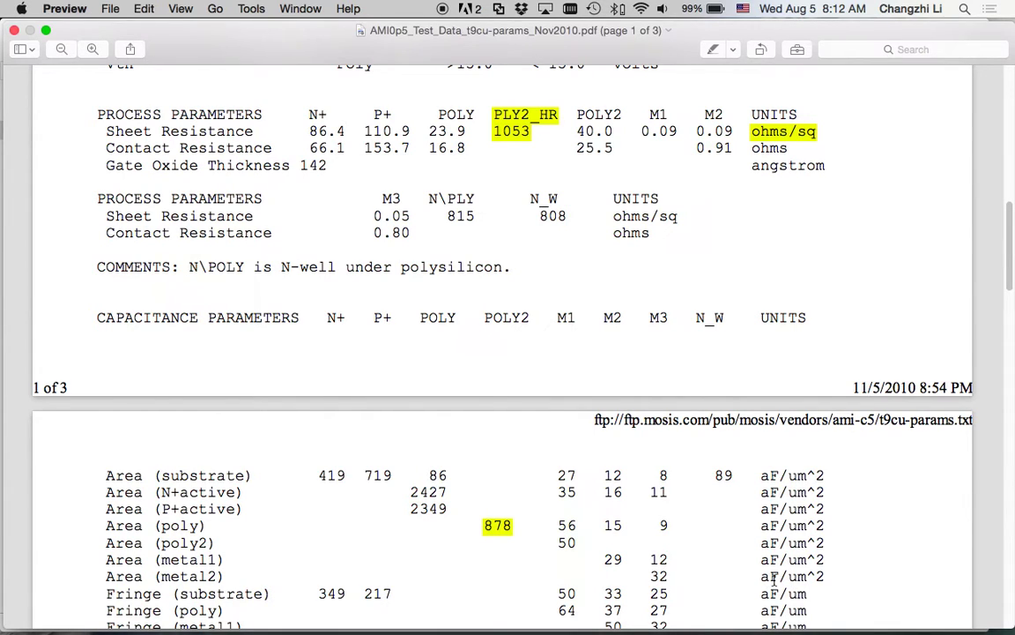
scroll(780, 577, "up", 1)
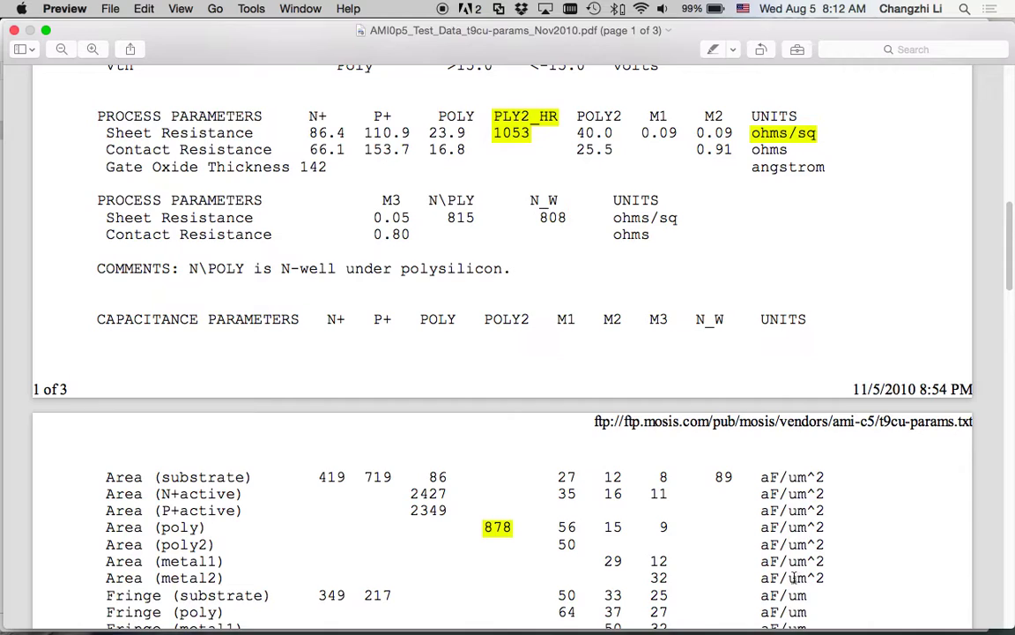
scroll(796, 577, "down", 1)
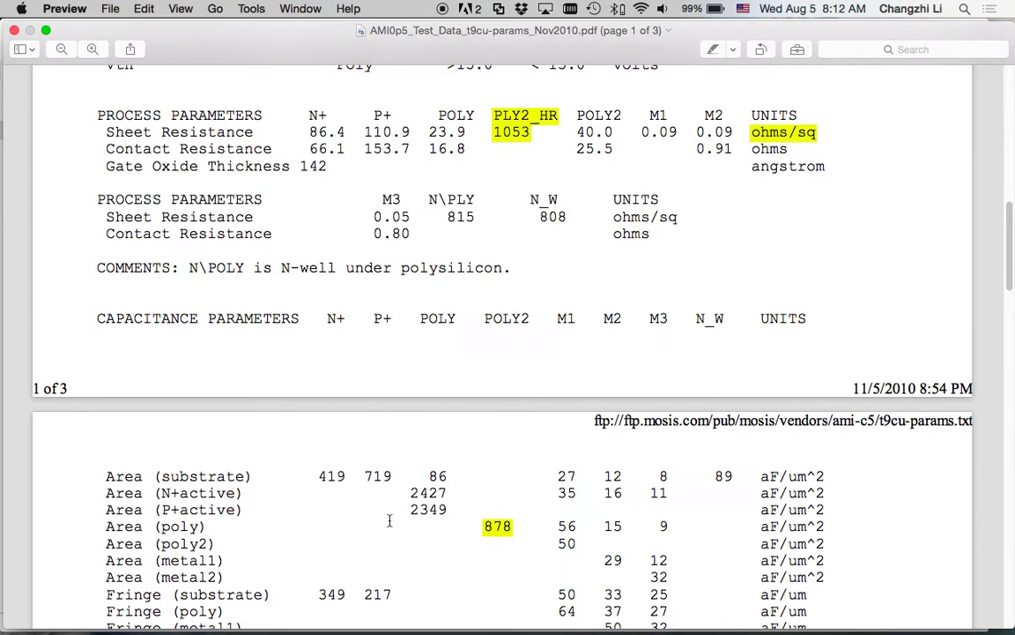
scroll(498, 529, "down", 1)
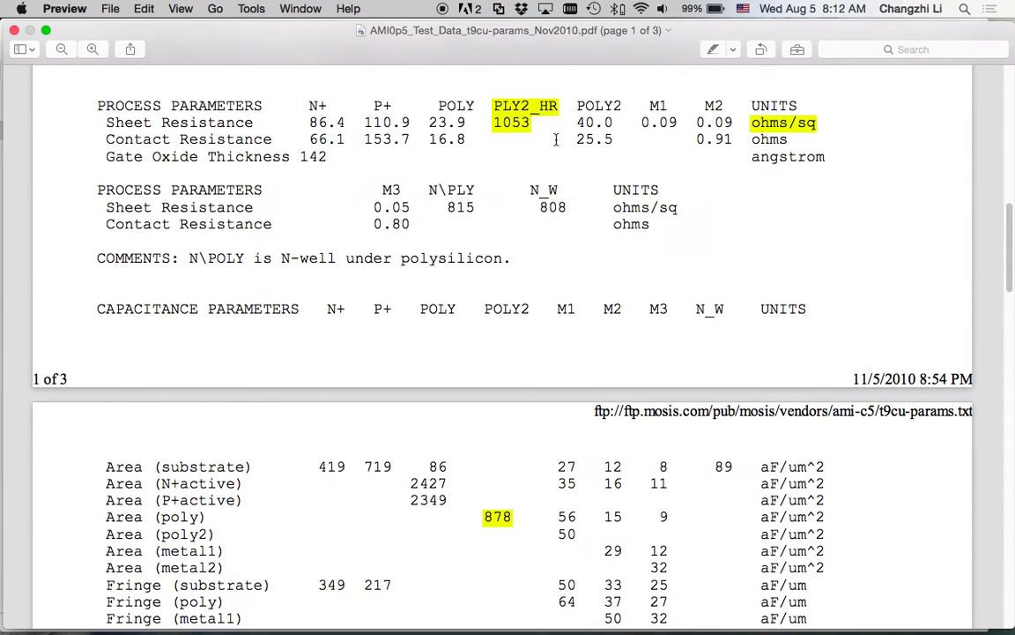
Step: Switch back to the Virtuoso layout editor in X11 and enlarge its window
key("F12")
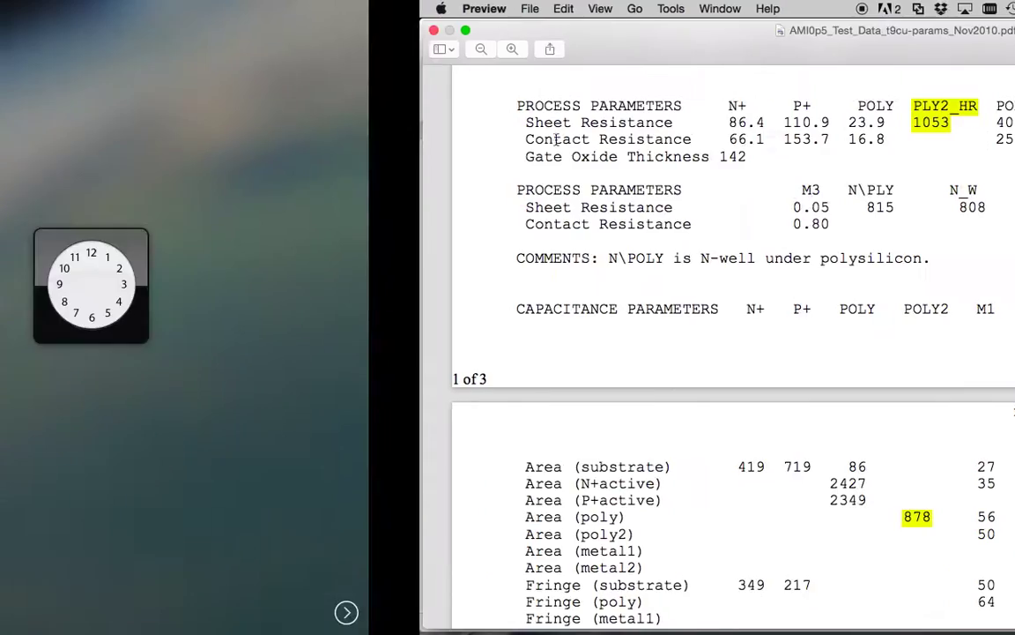
key("F12")
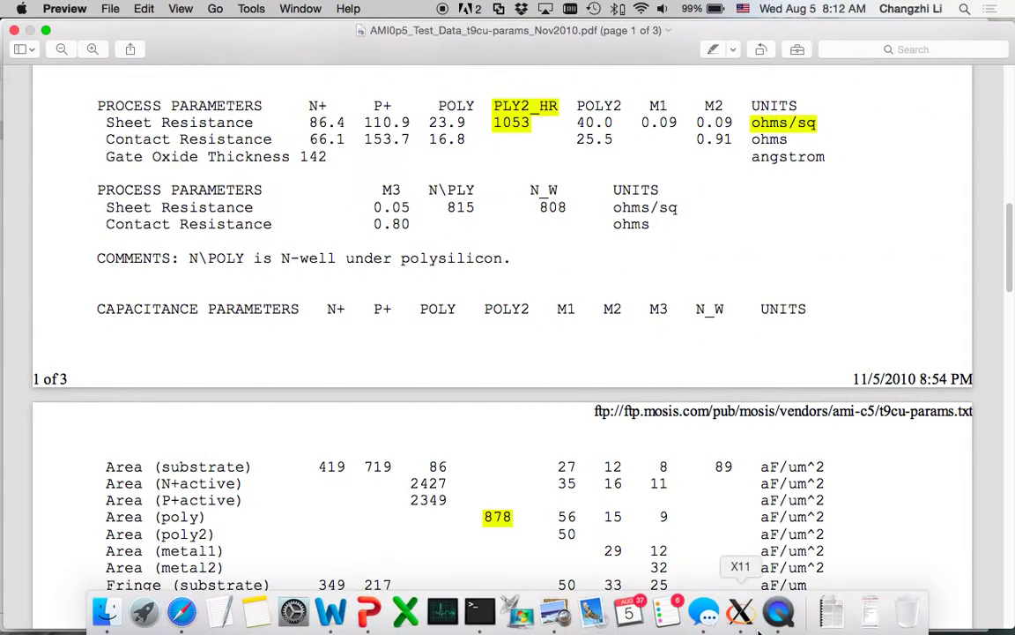
left_click(738, 603)
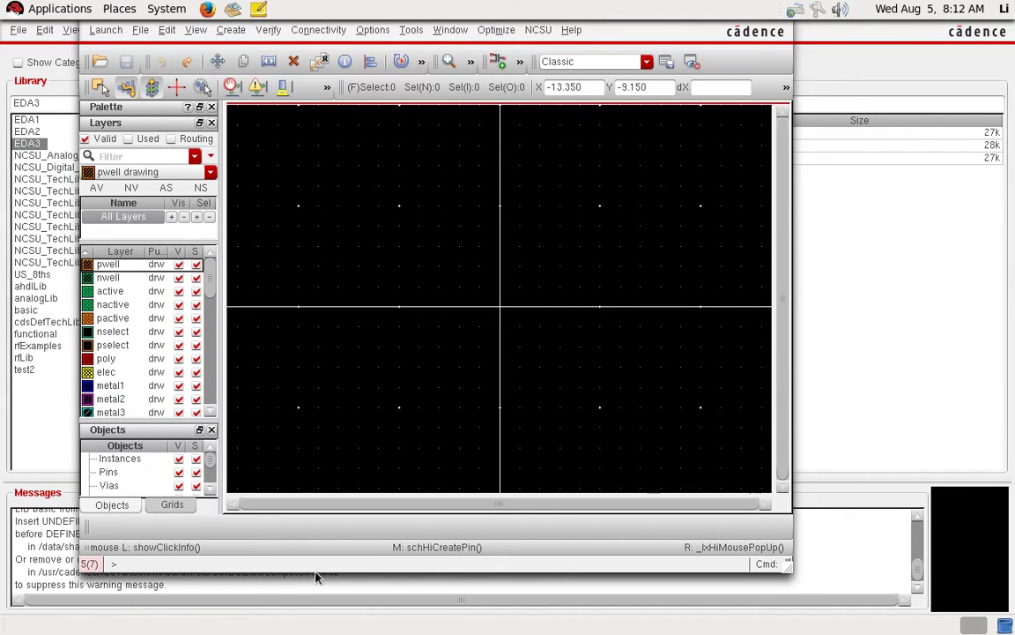
left_click_drag(791, 586, 800, 610)
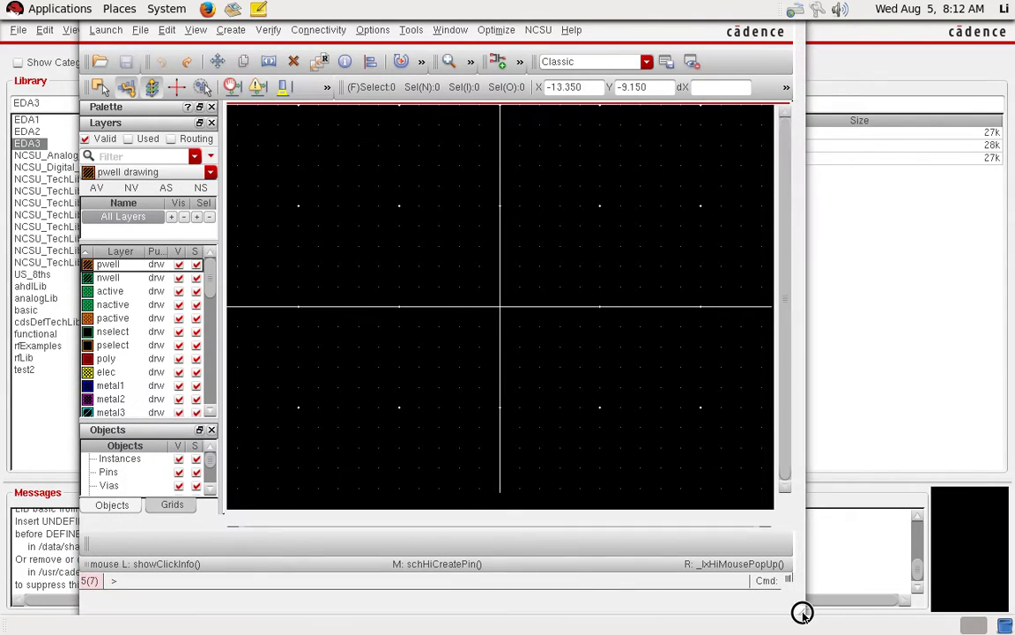
Step: Go through the nwell, active, nactive, pactive and poly drawing layers one by one
left_click(113, 277)
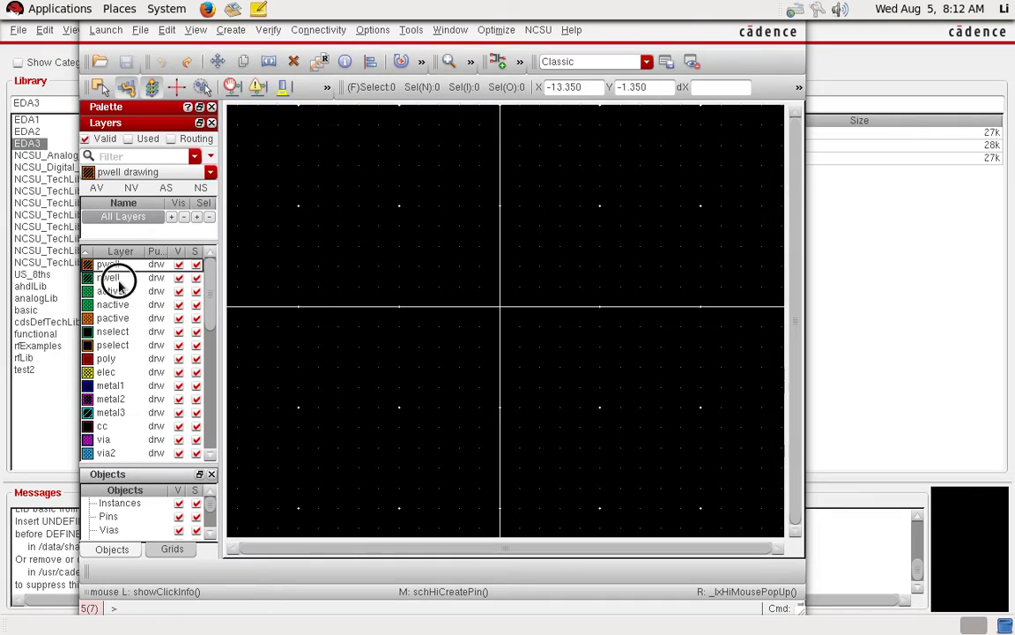
left_click(112, 291)
left_click(117, 304)
left_click(112, 317)
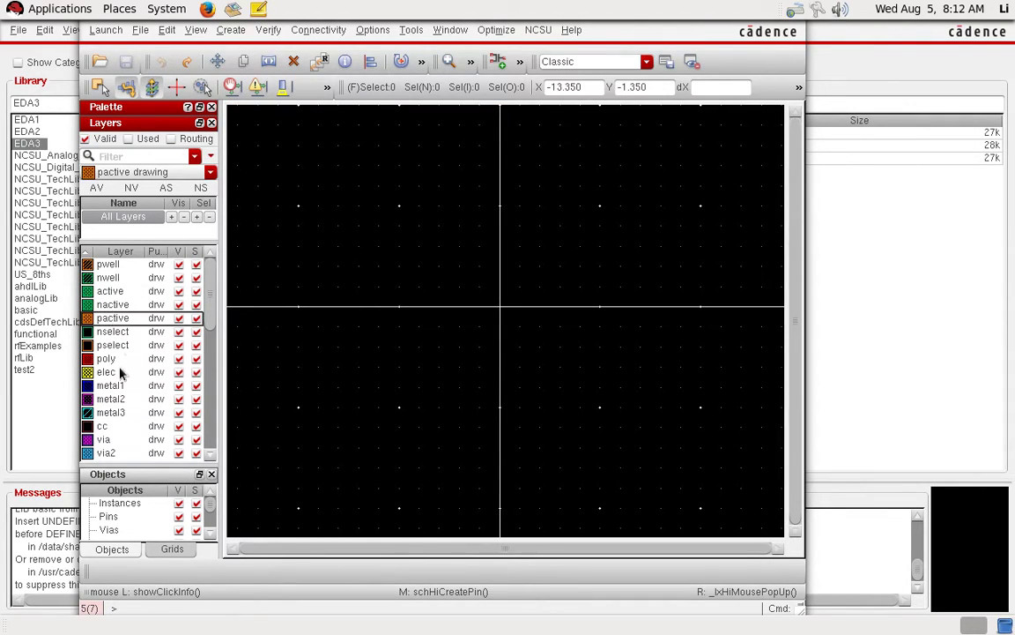
left_click(118, 361)
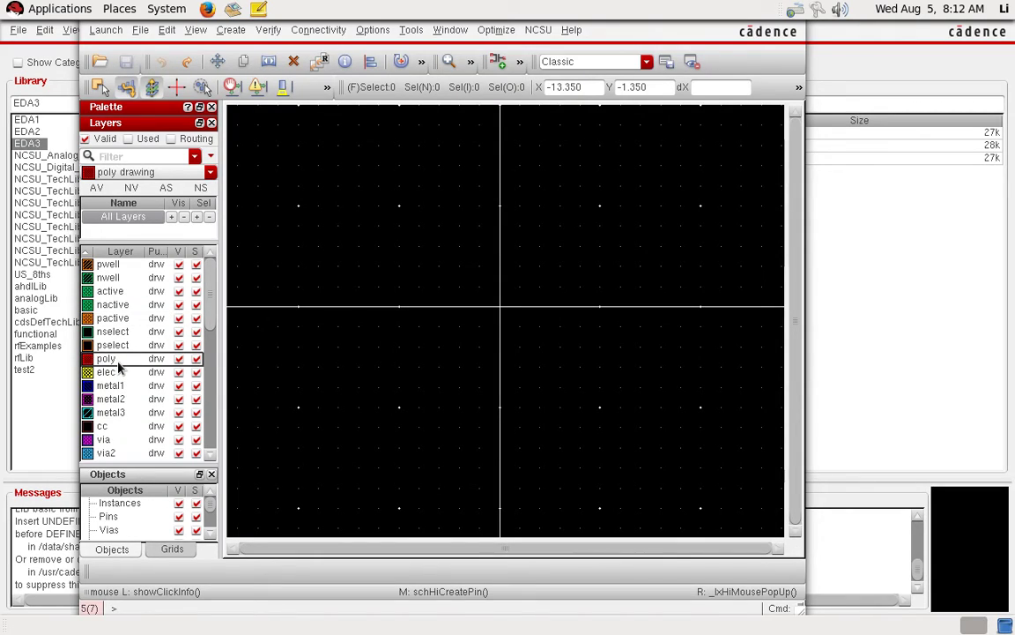
Step: Draw a rectangle about 15 wide and 9.9 high on the elec drawing layer around the origin, and fit it in view
left_click(113, 373)
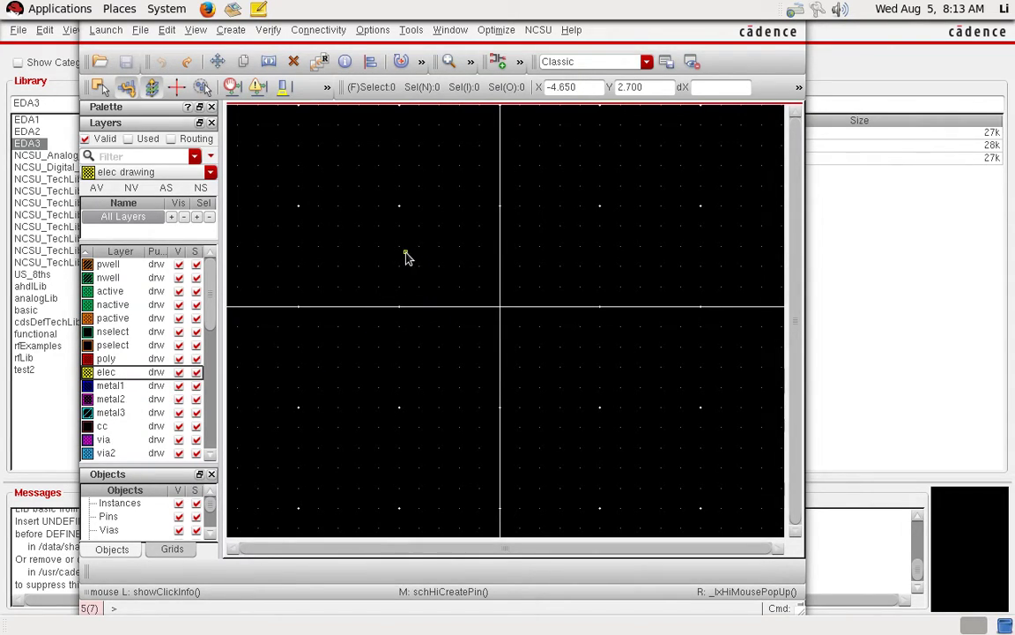
key("r")
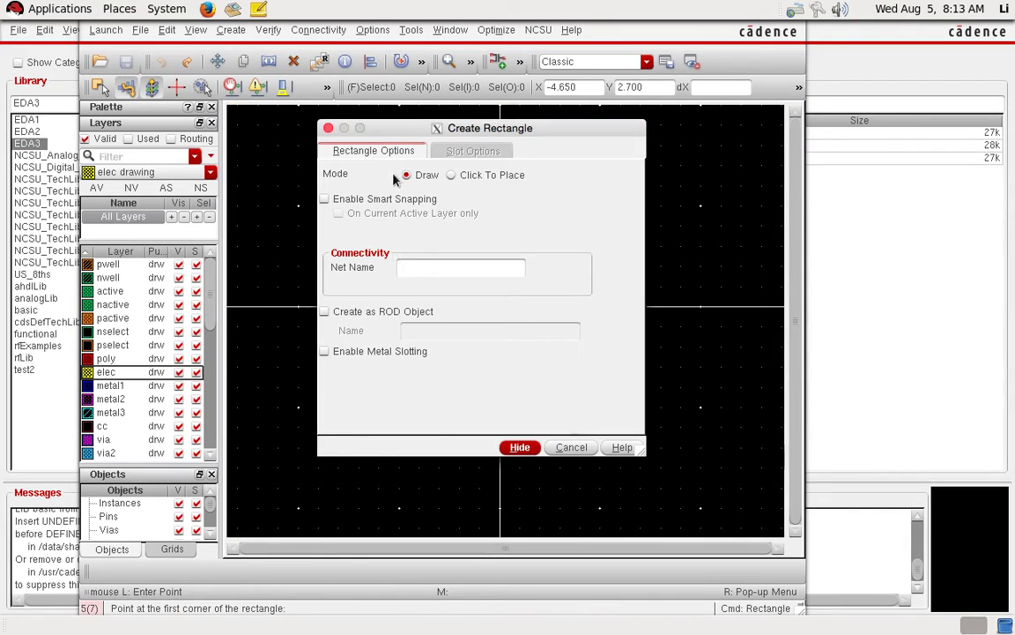
left_click_drag(399, 133, 45, 113)
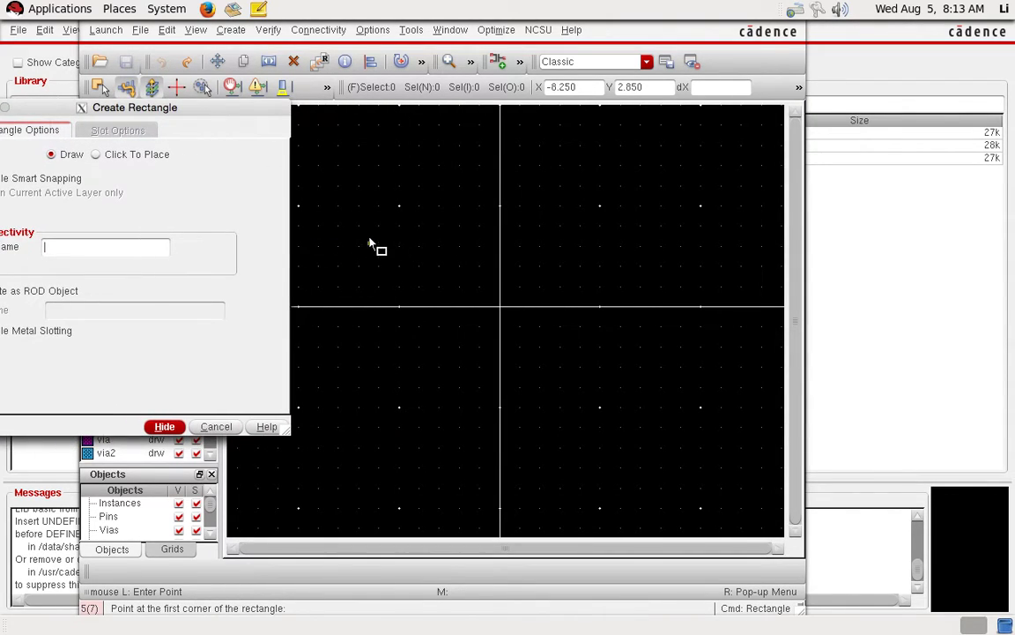
left_click(299, 208)
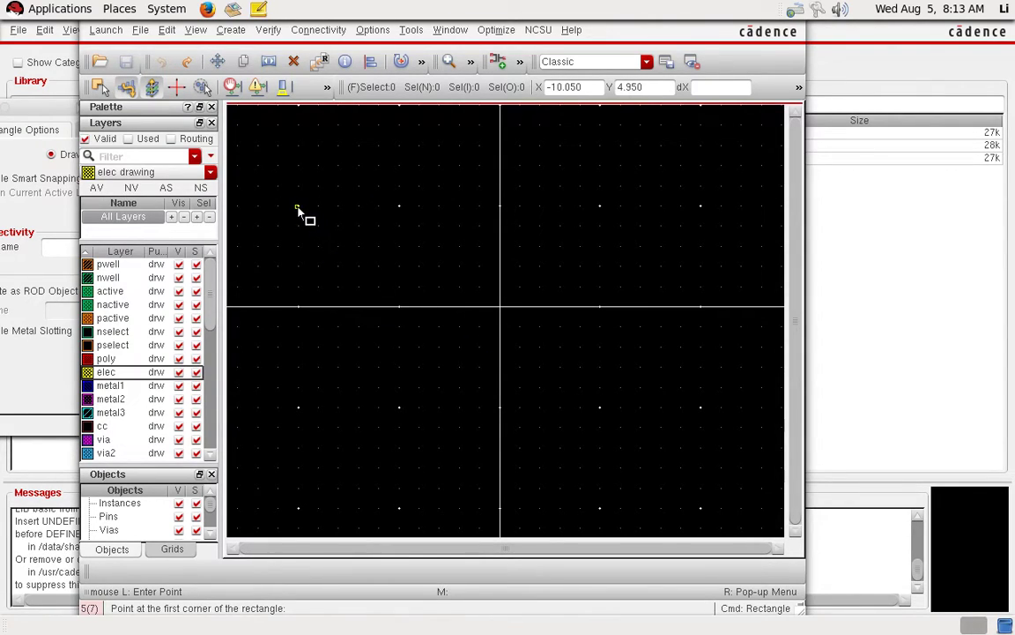
left_click_drag(300, 209, 331, 235)
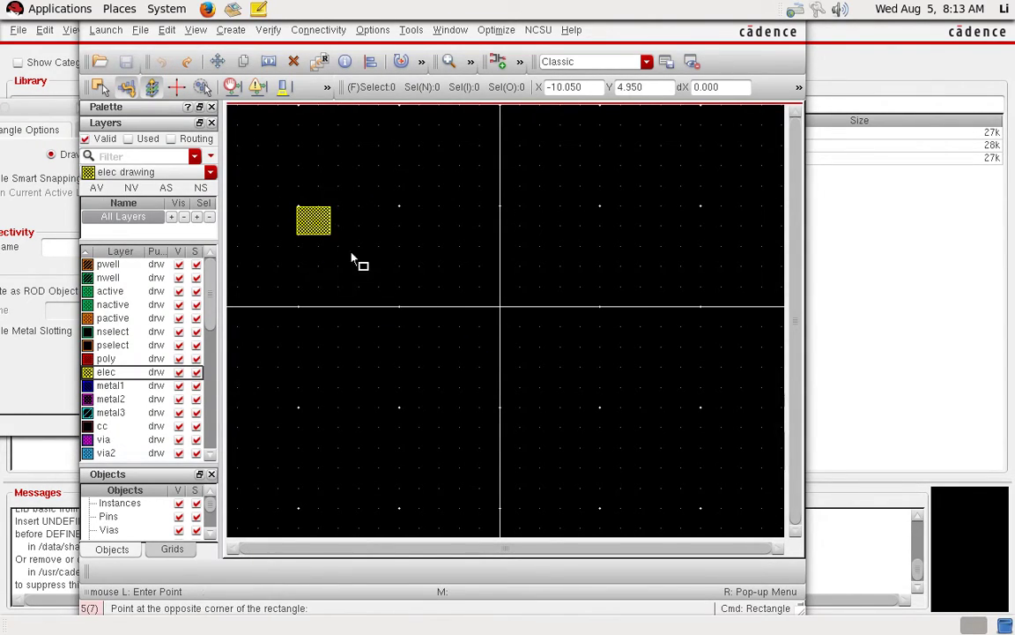
left_click(600, 407)
key("f")
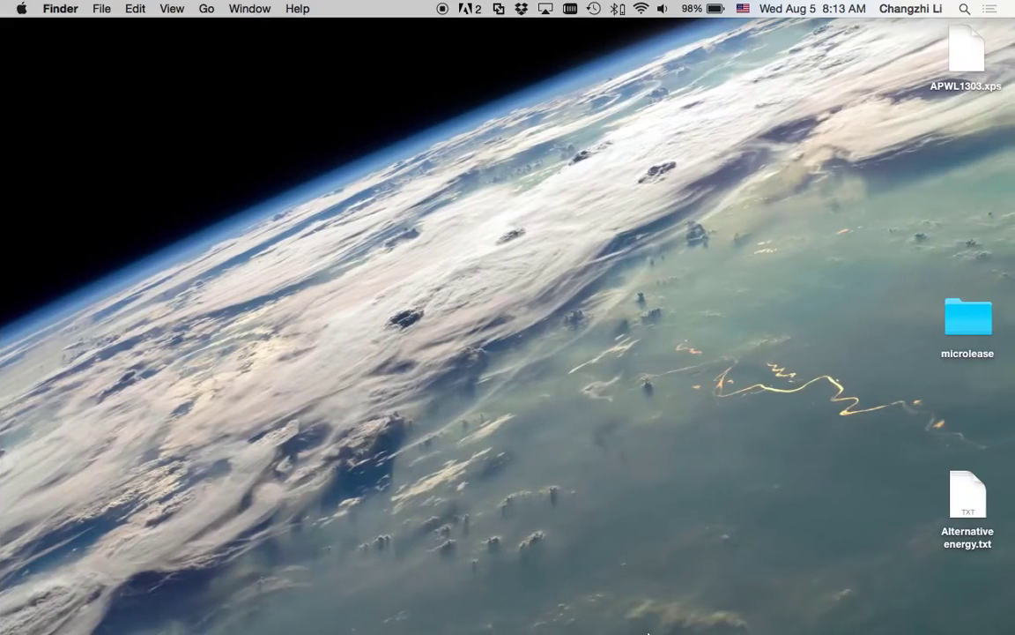
Step: Check the PLY2_HR sheet resistance in the test report in Preview, then return to the X11 layout and leave the Rectangle command
mouse_move(630, 617)
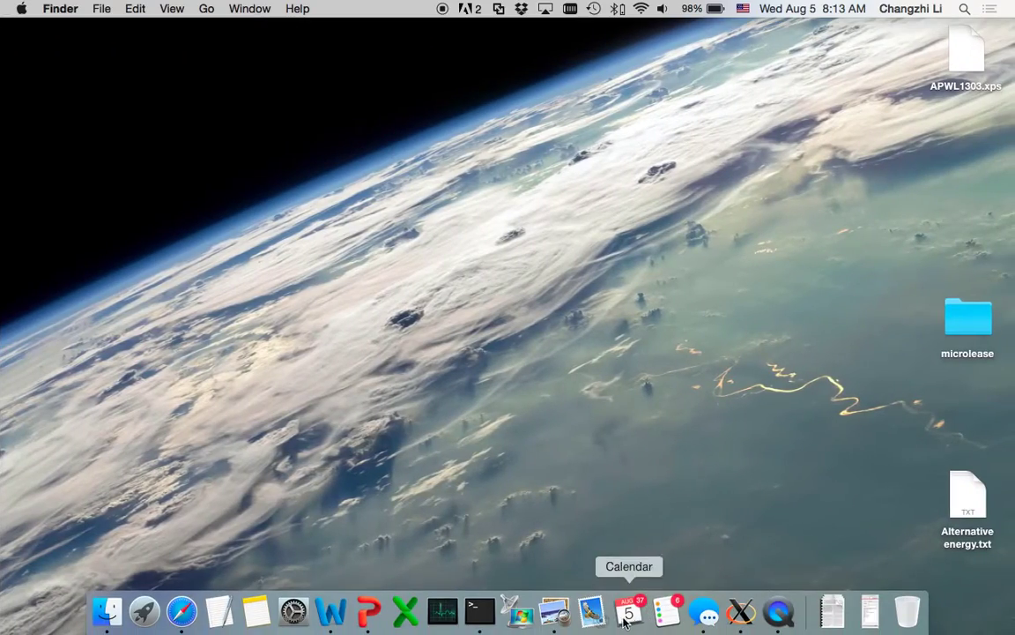
left_click(554, 614)
scroll(482, 236, "up", 4)
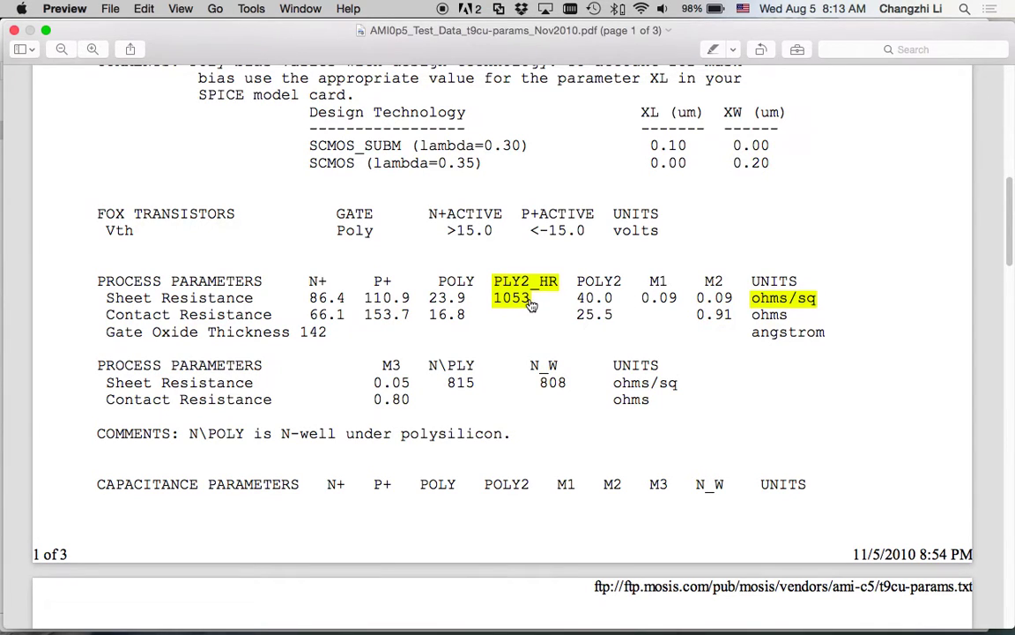
key("F12")
key("F12")
mouse_move(777, 624)
left_click(740, 612)
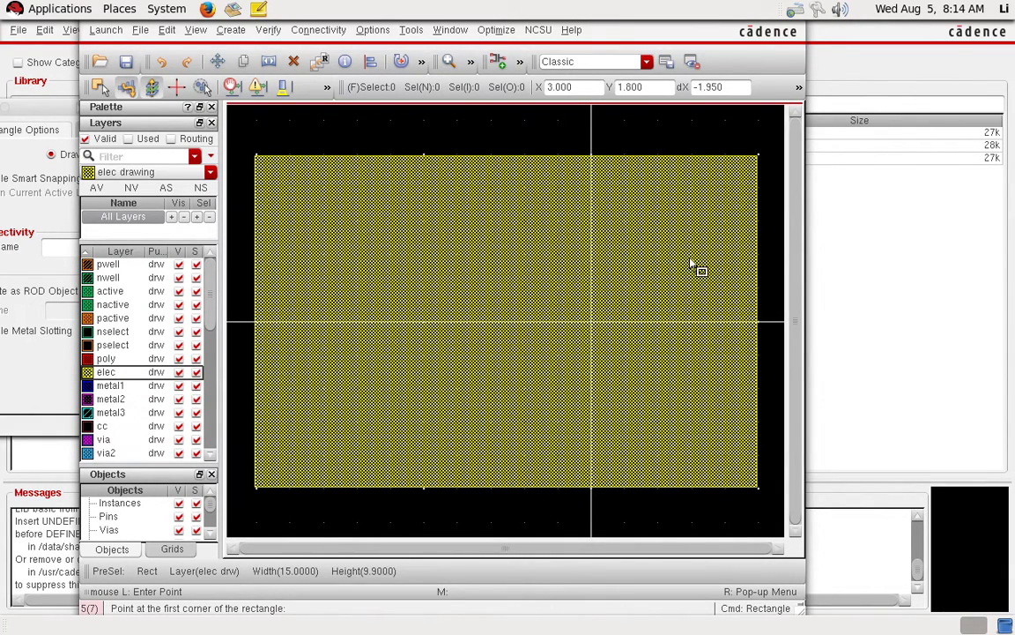
left_click(516, 267)
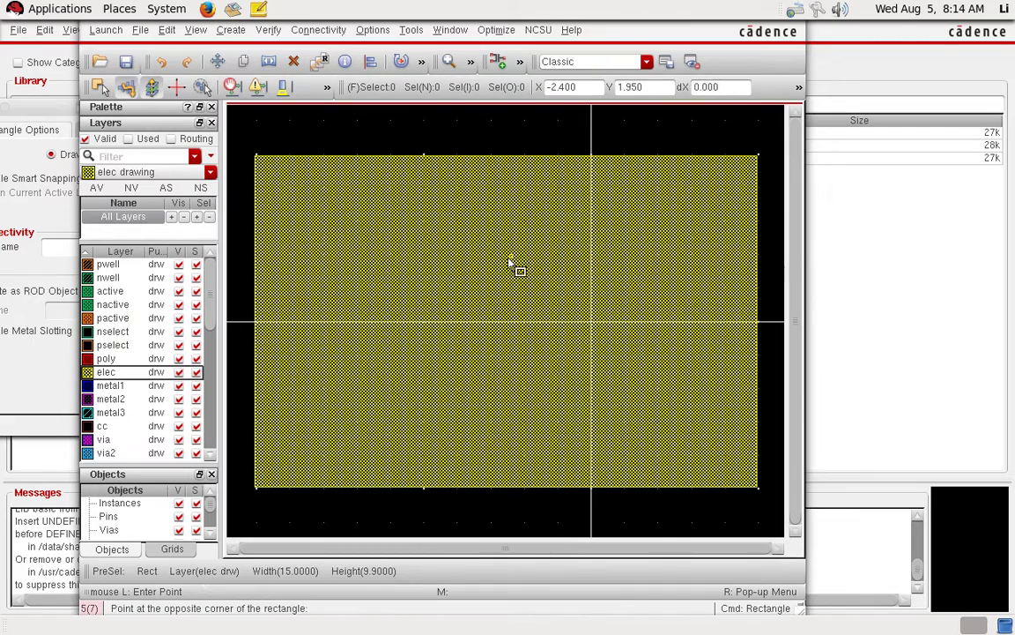
key("Escape")
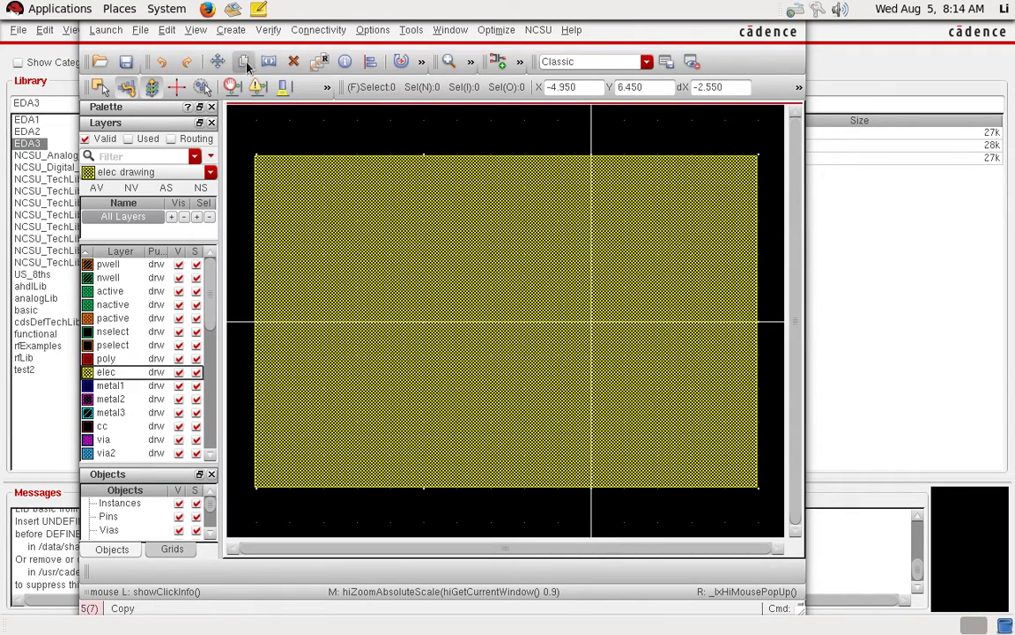
Step: Place a single M1_ELEC via with 1 row and 2 columns, rotated 90 degrees, at the middle of the elec rectangle's left edge
left_click(240, 33)
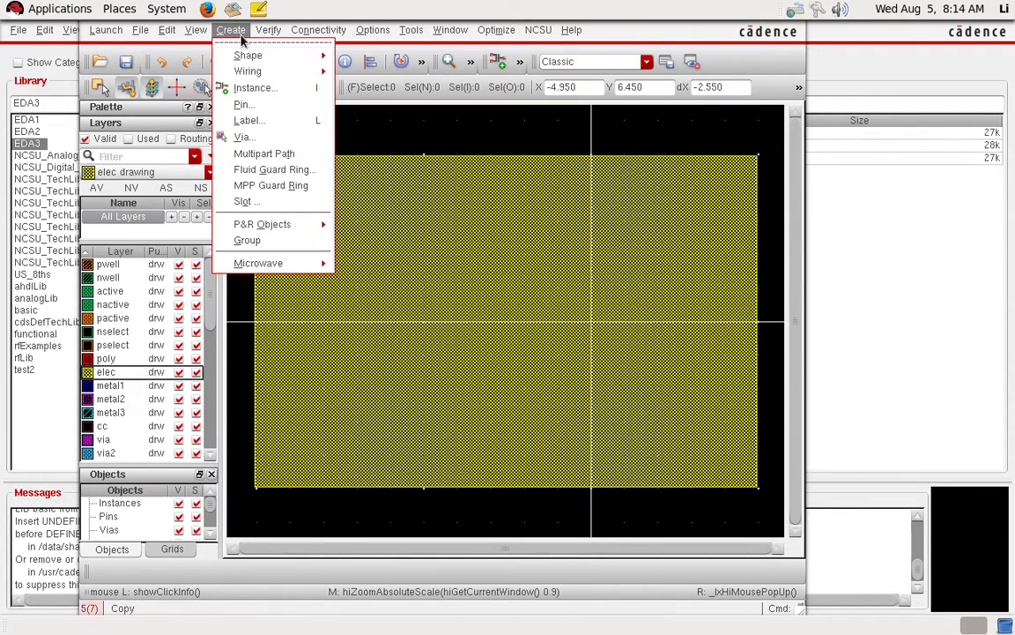
left_click(250, 137)
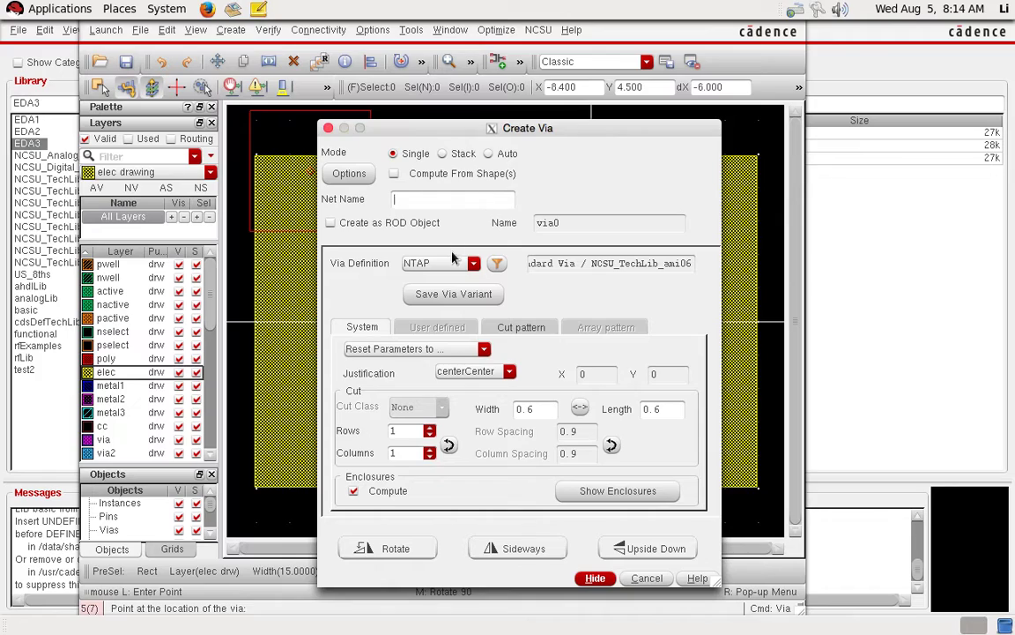
left_click(452, 259)
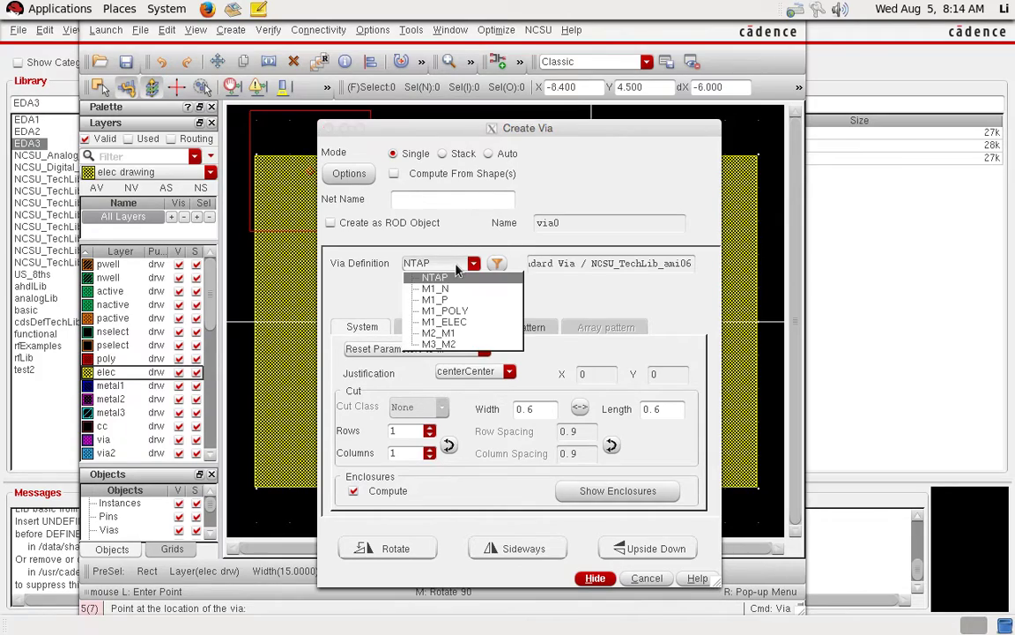
left_click(459, 323)
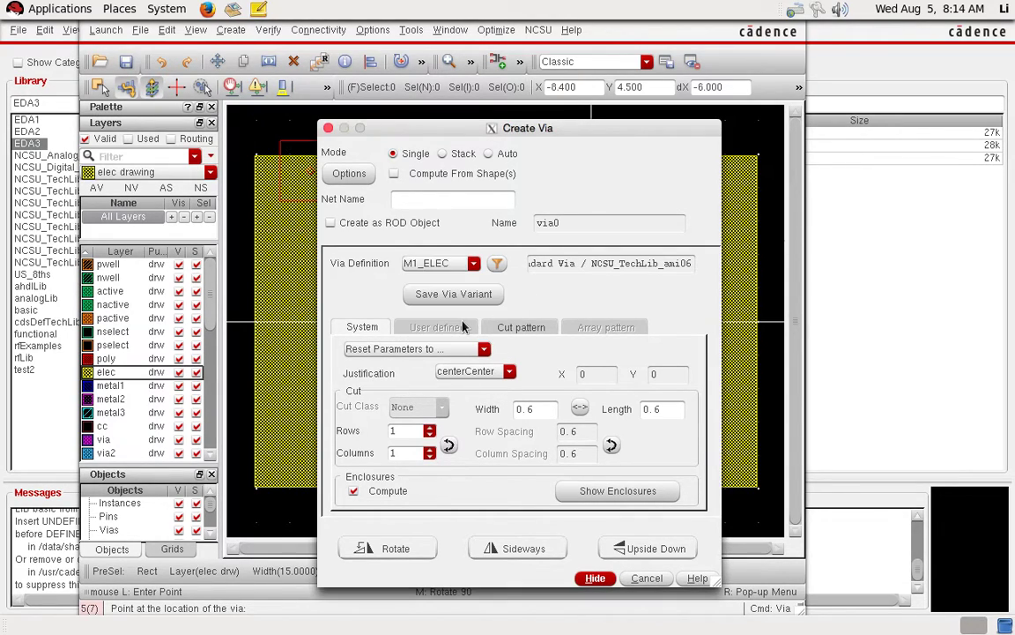
left_click(474, 327)
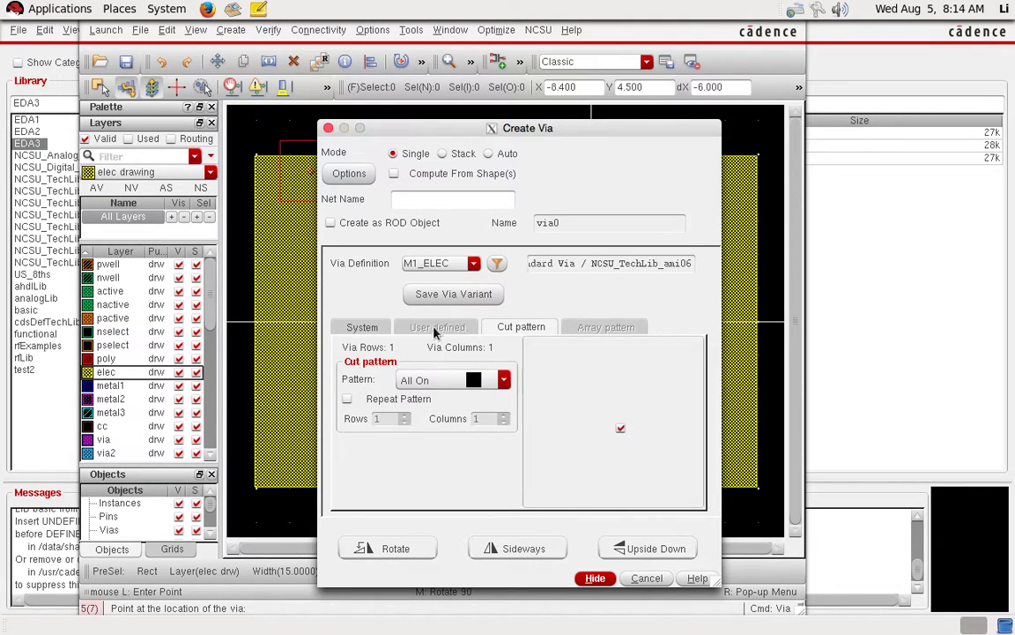
left_click(362, 326)
left_click(429, 448)
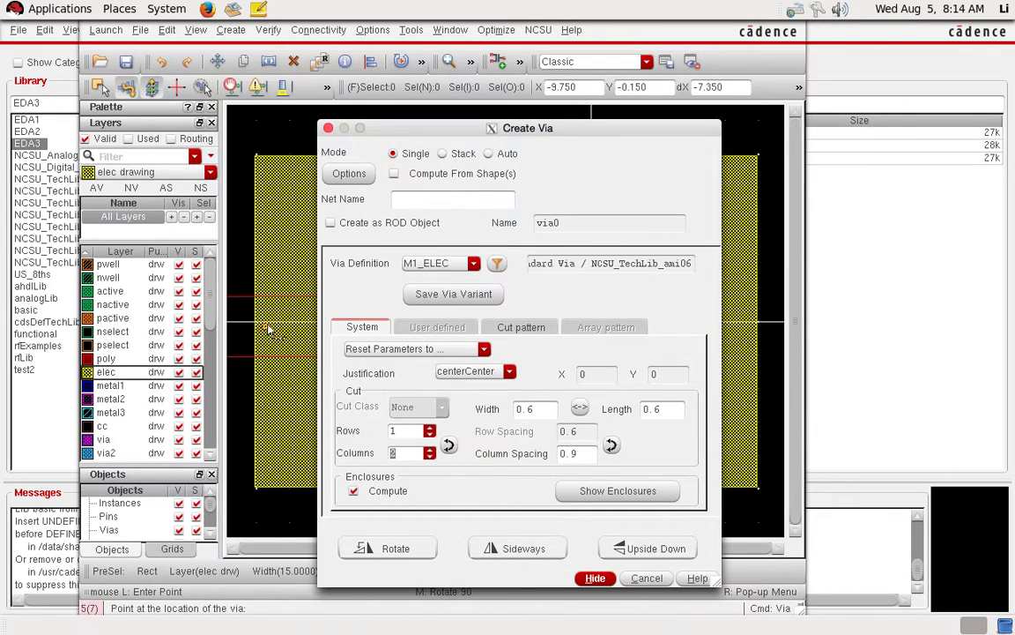
left_click(448, 445)
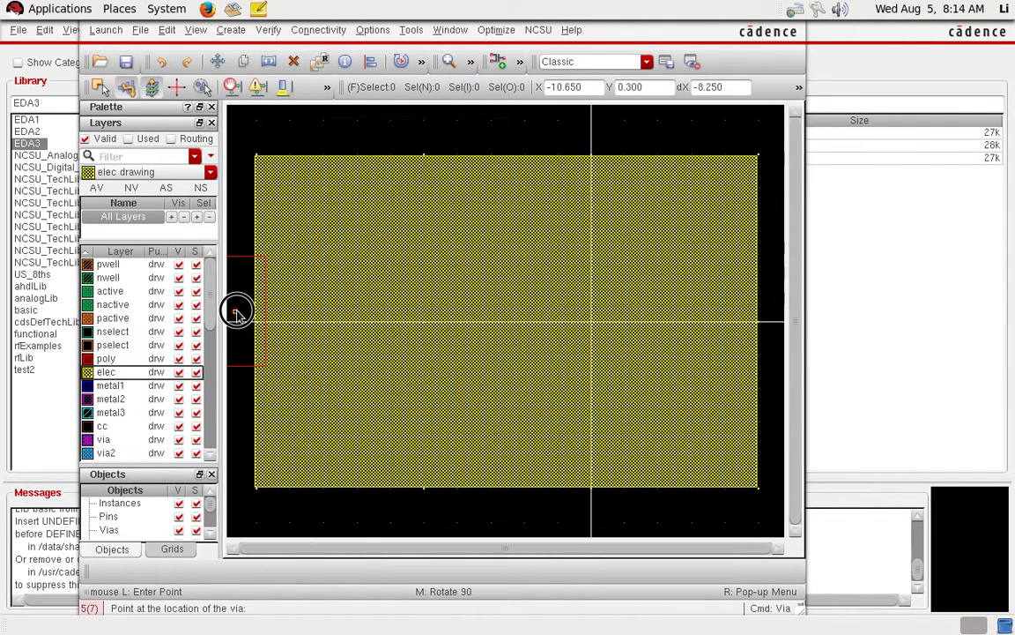
middle_click(236, 311)
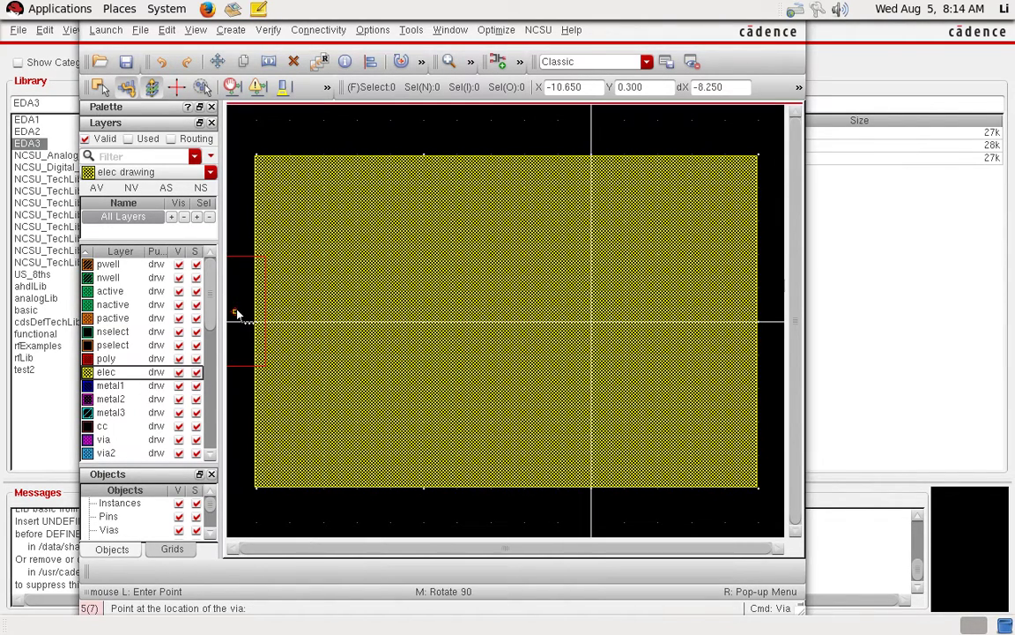
left_click(236, 310)
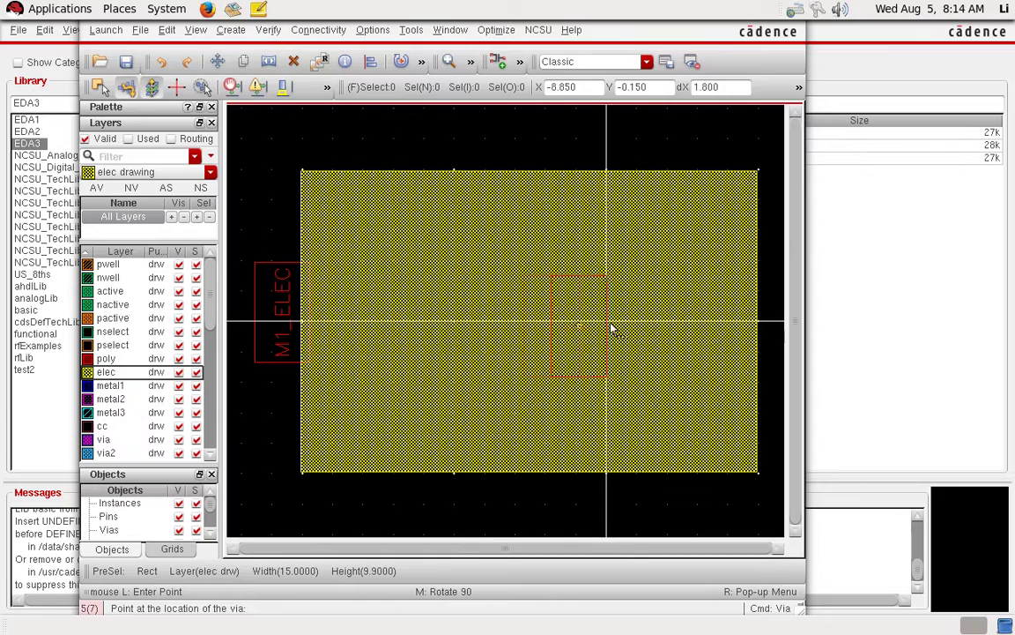
Step: Display all hierarchy levels, copy the M1_ELEC contact straight across to the elec rectangle's right edge, and save the layout
key("Escape")
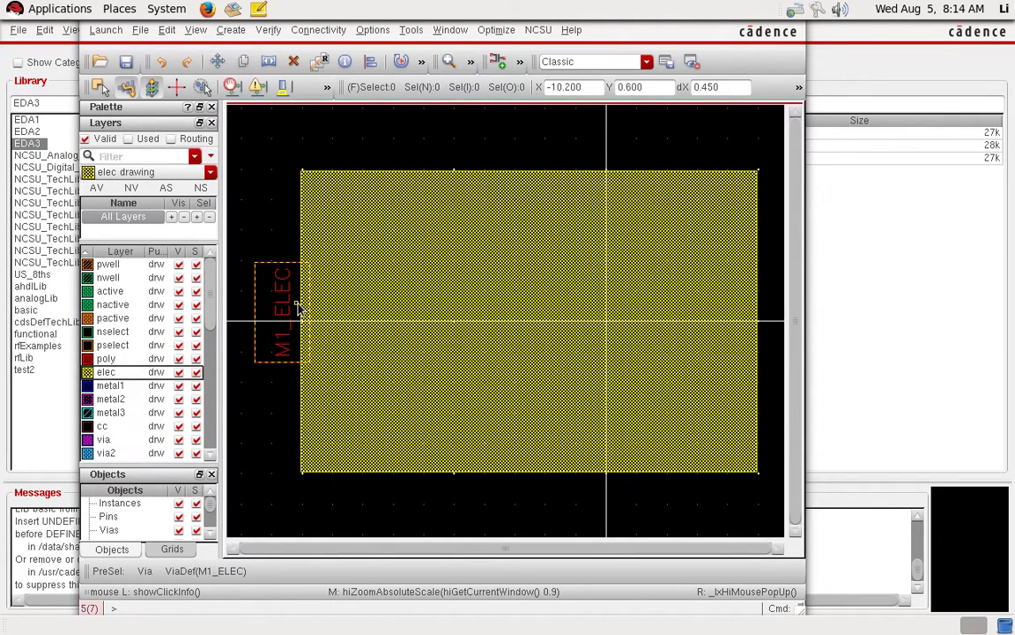
key("shift+f")
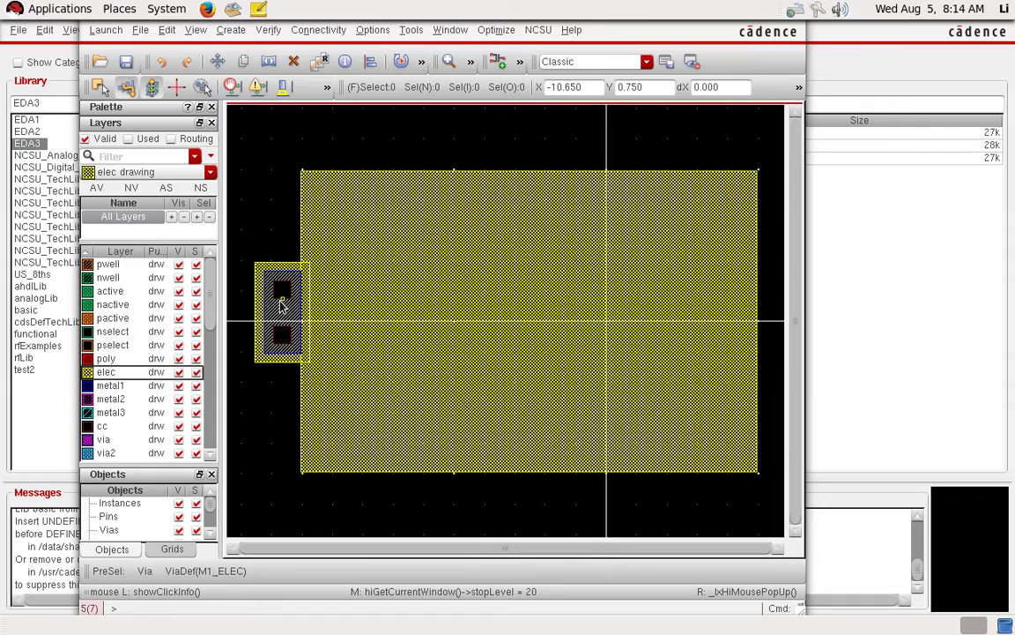
key("c")
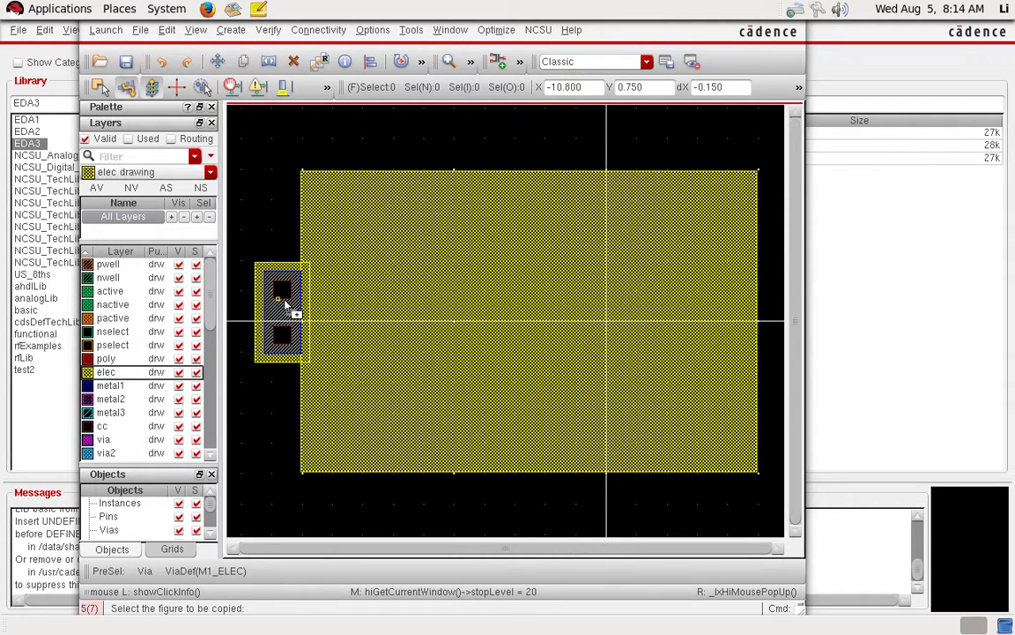
left_click(280, 297)
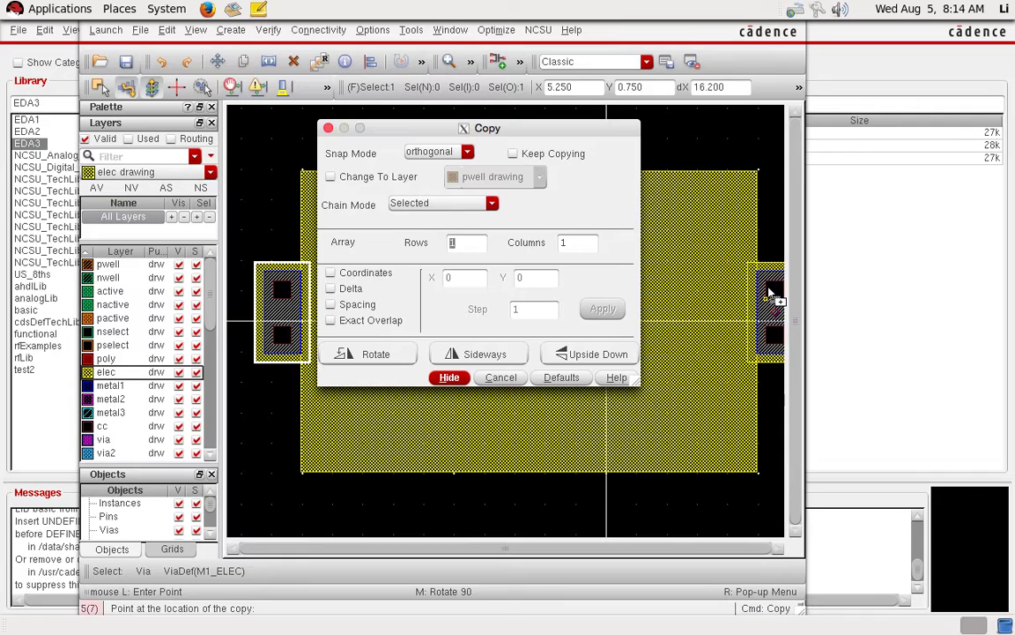
left_click(770, 293)
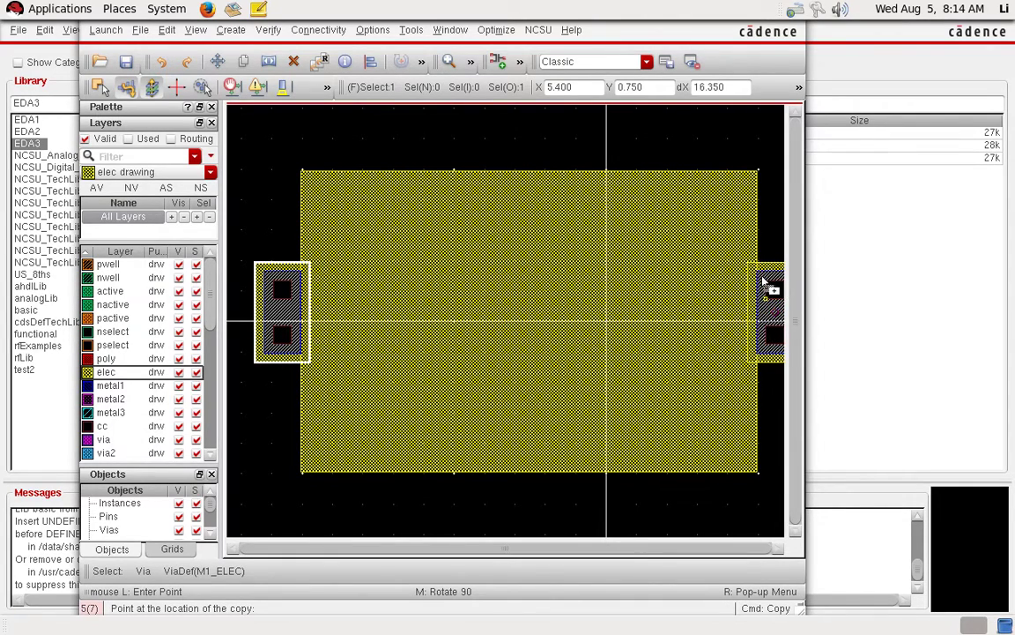
left_click(770, 291)
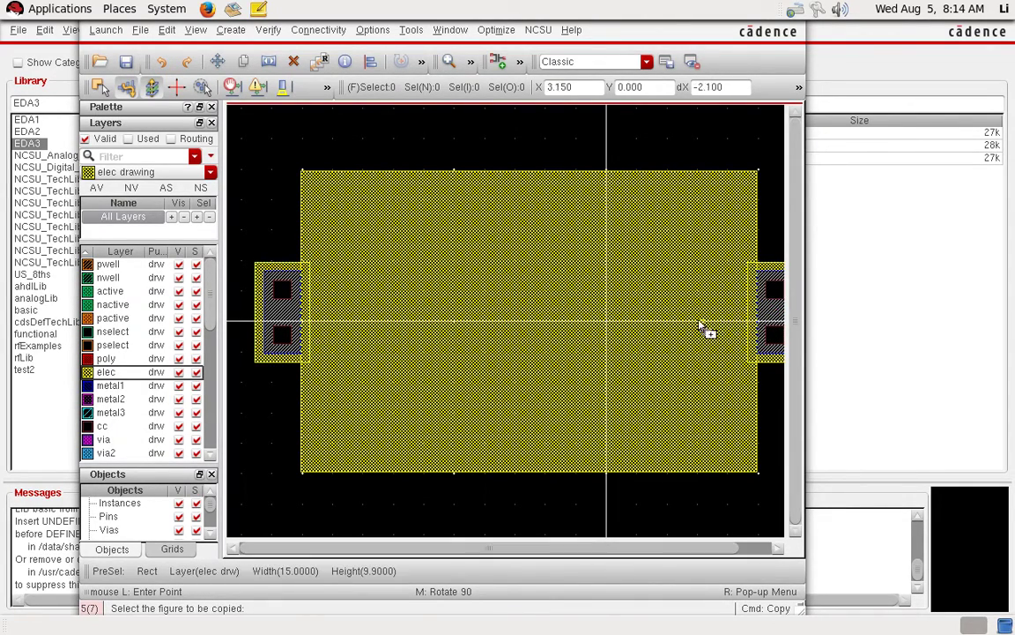
key("f")
left_click(126, 61)
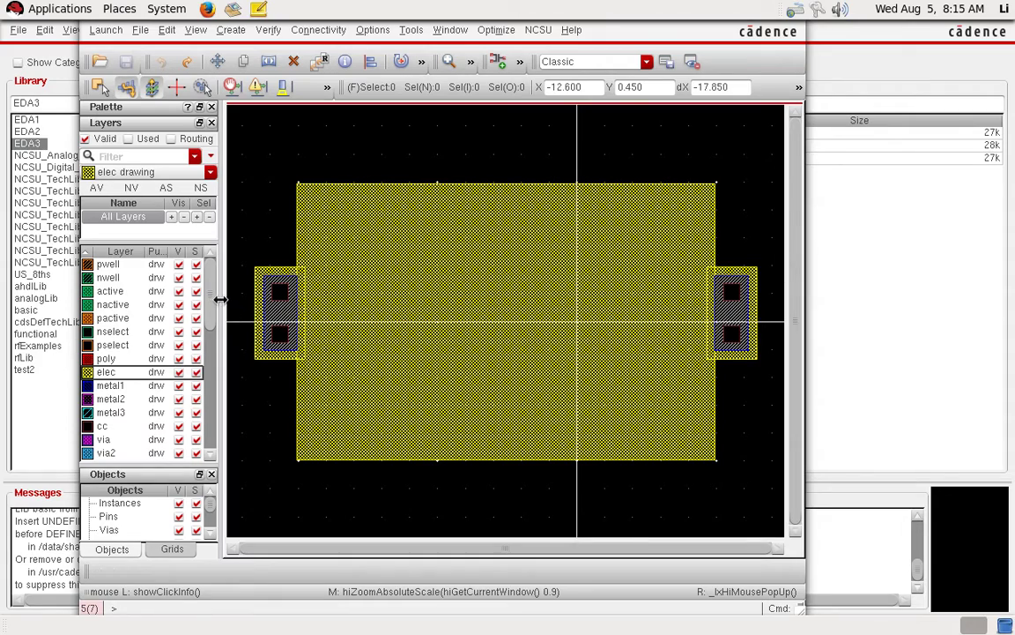
Step: Draw a rectangle about 14.4 wide and 9.9 high on the highres drawing layer over the elec rectangle between the contacts, and save
scroll(209, 296, "down", 2)
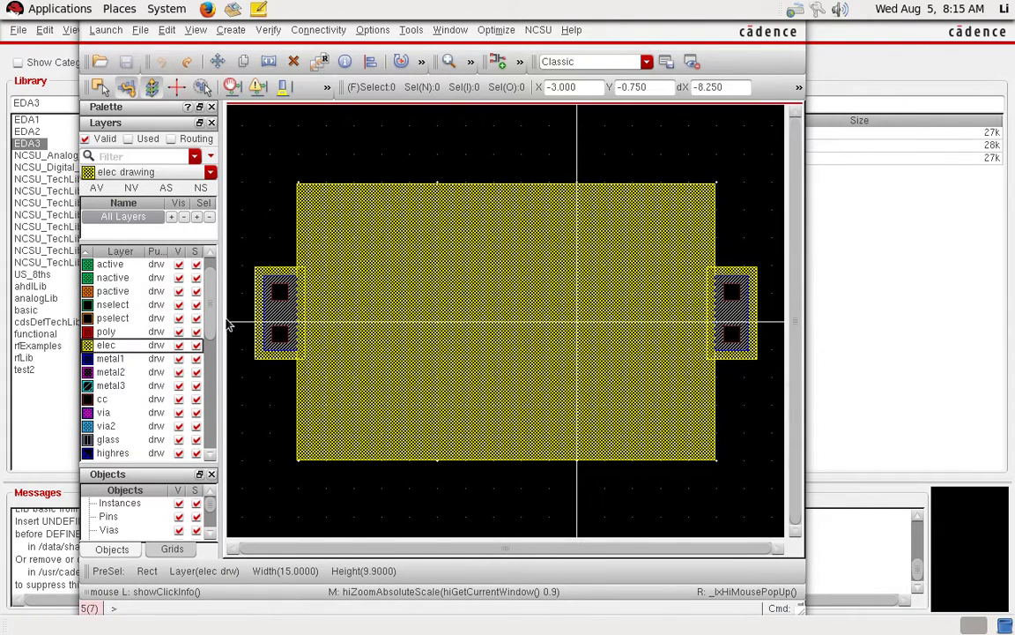
left_click_drag(209, 299, 177, 344)
left_click(126, 333)
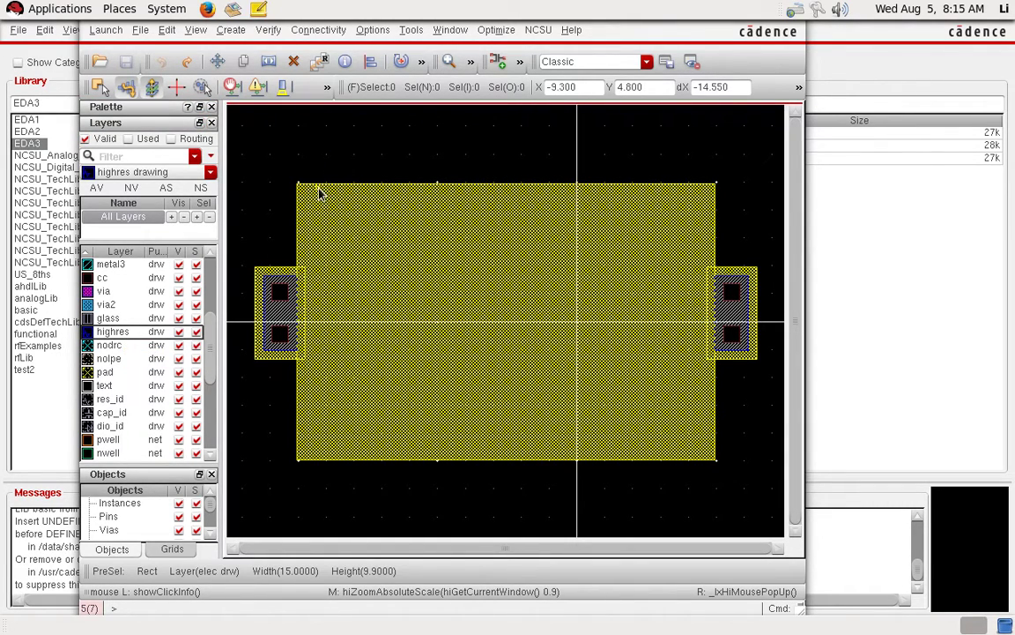
key("r")
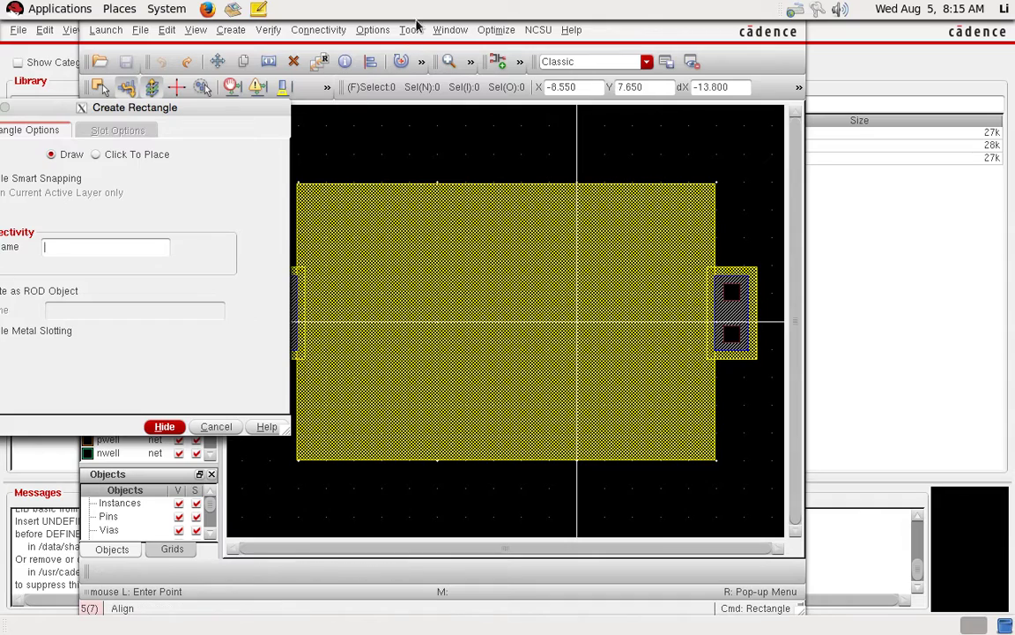
left_click(524, 107)
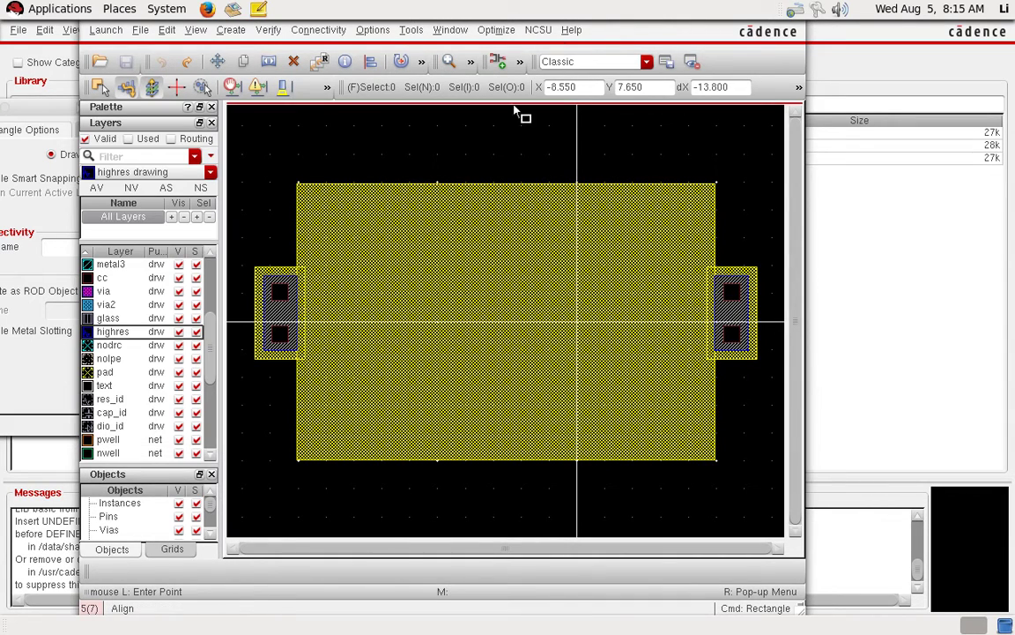
left_click(306, 186)
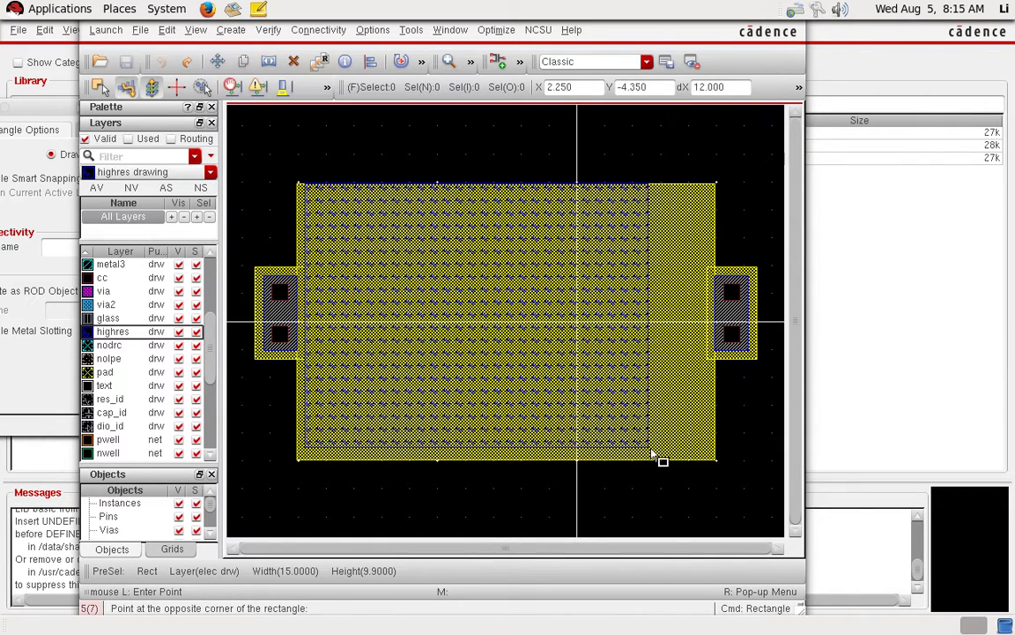
left_click(707, 460)
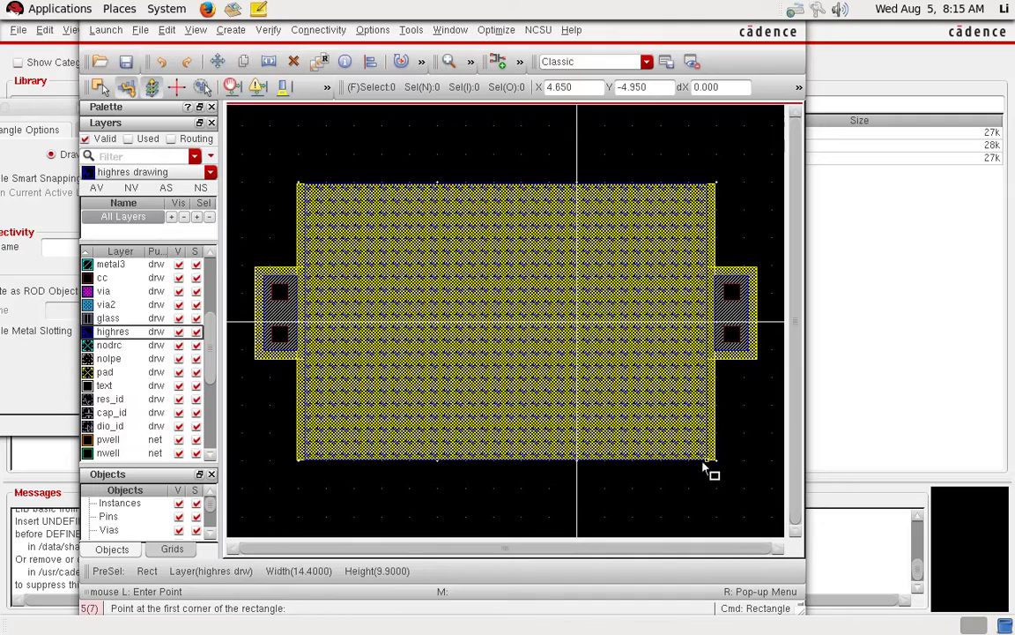
key("Escape")
key("u")
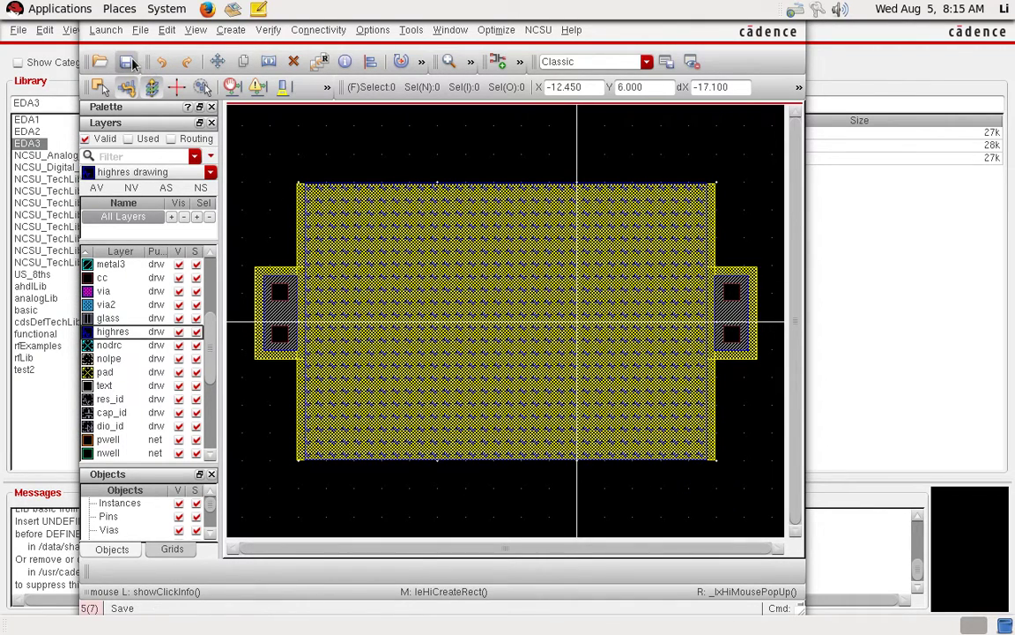
Step: Run a flat, full DRC on the layout with the divaDRC.rul rules file
left_click(269, 30)
left_click(280, 53)
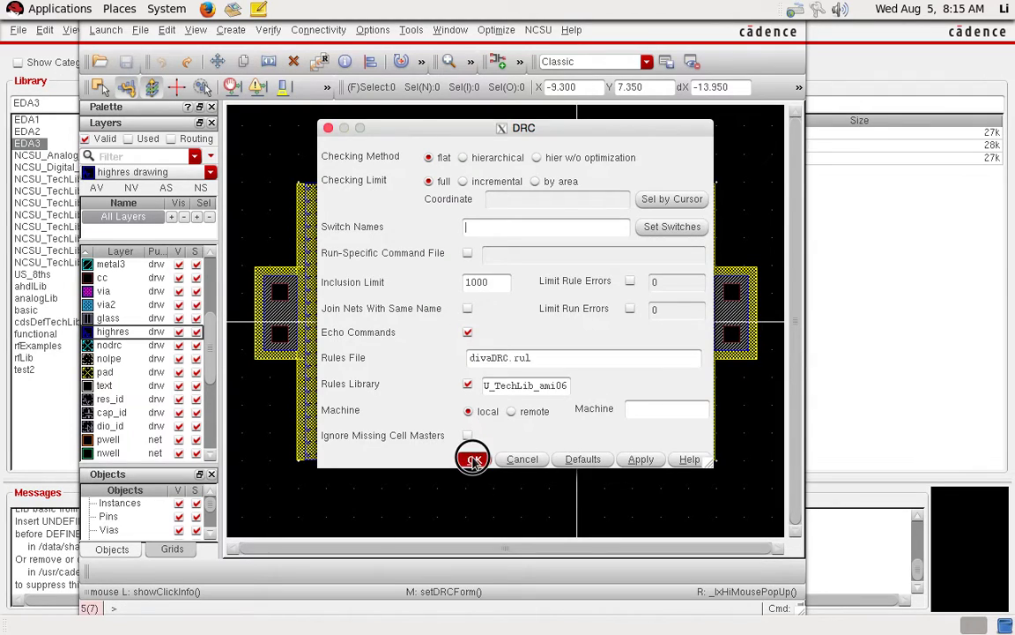
left_click(473, 459)
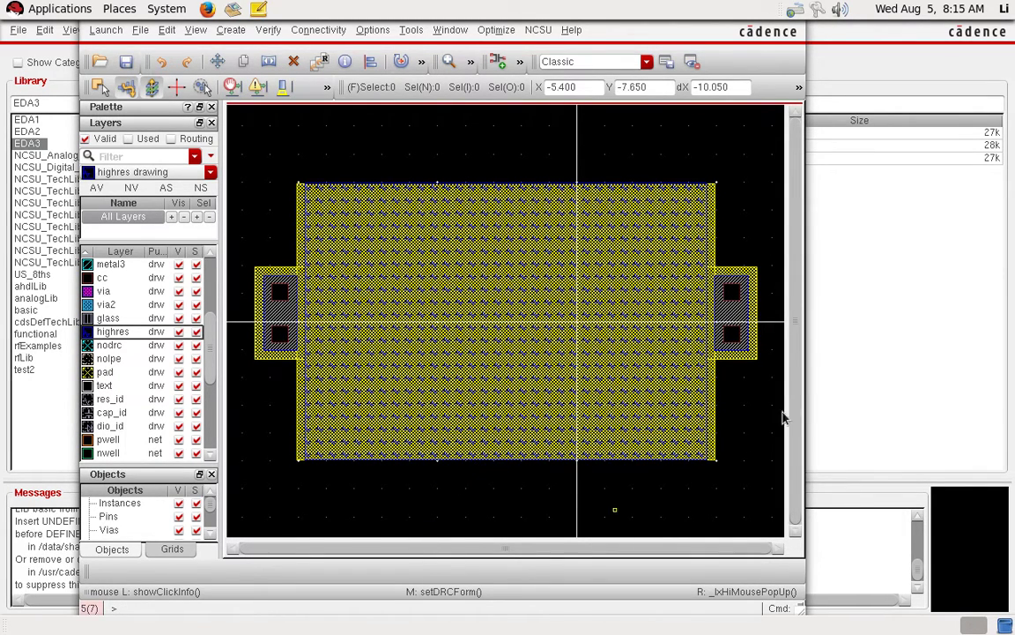
Step: Exit the Library Manager to clear the space behind the layout window
left_click(877, 362)
left_click(18, 30)
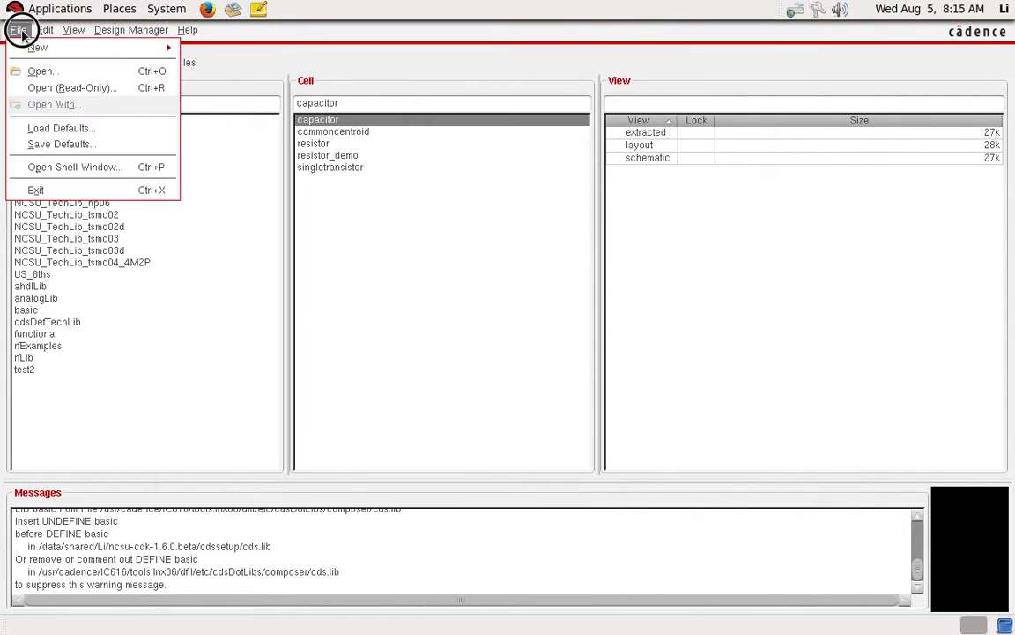
left_click(35, 174)
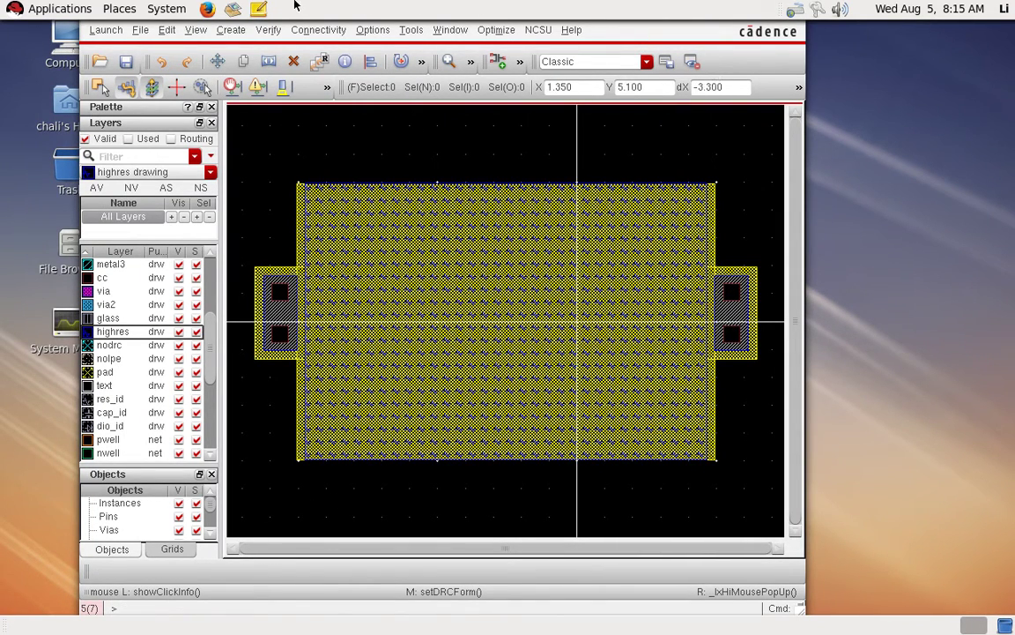
Step: Bring up the Virtuoso log window, check the total of DRC errors for resistor_demo, and return to the layout
mouse_move(295, 5)
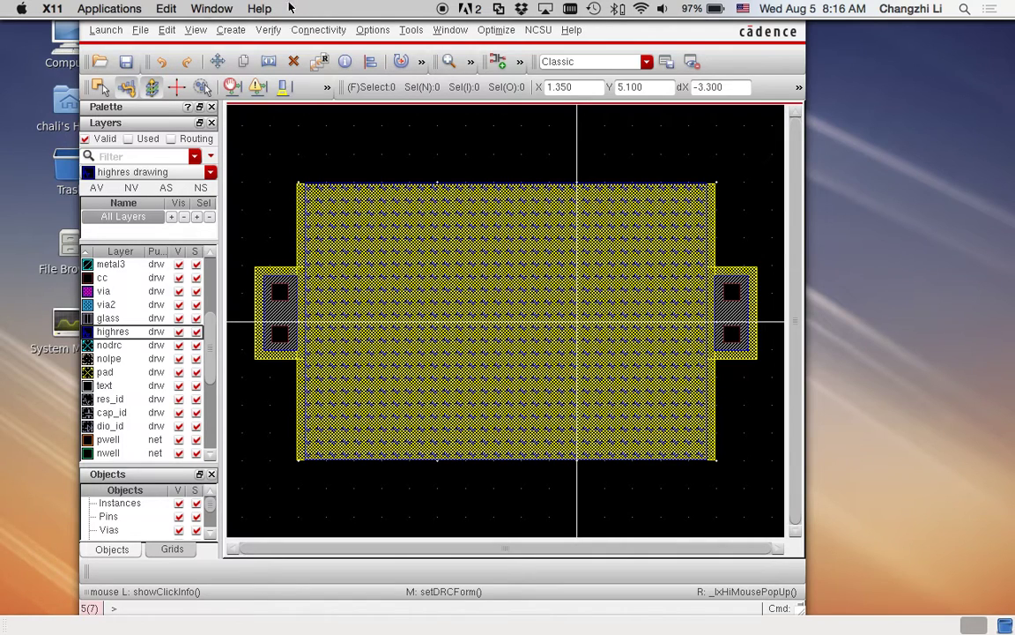
left_click(211, 8)
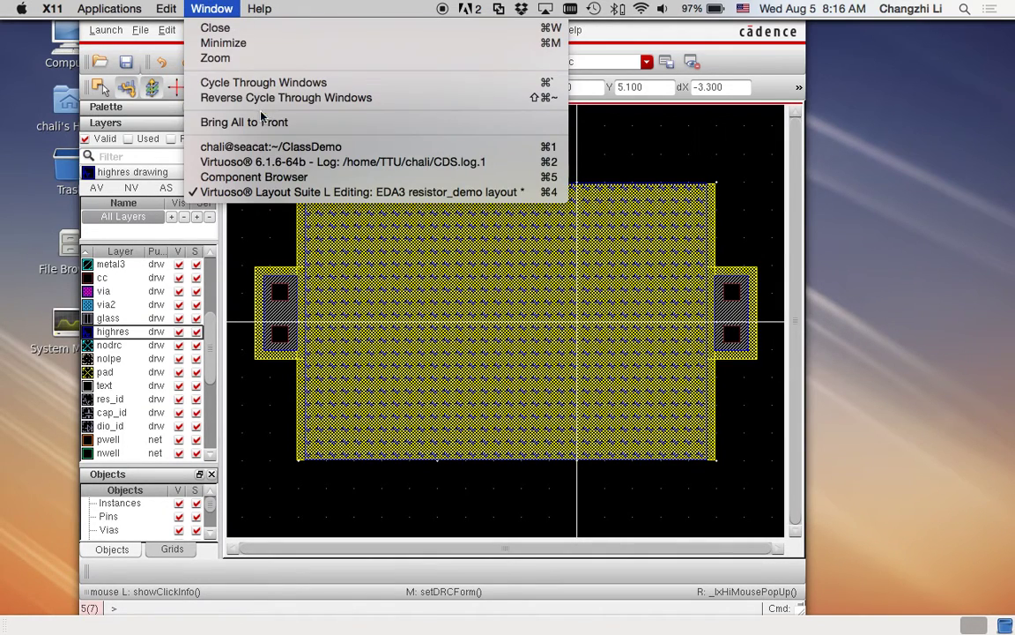
left_click(273, 163)
left_click_drag(340, 431, 290, 406)
left_click_drag(186, 460, 301, 460)
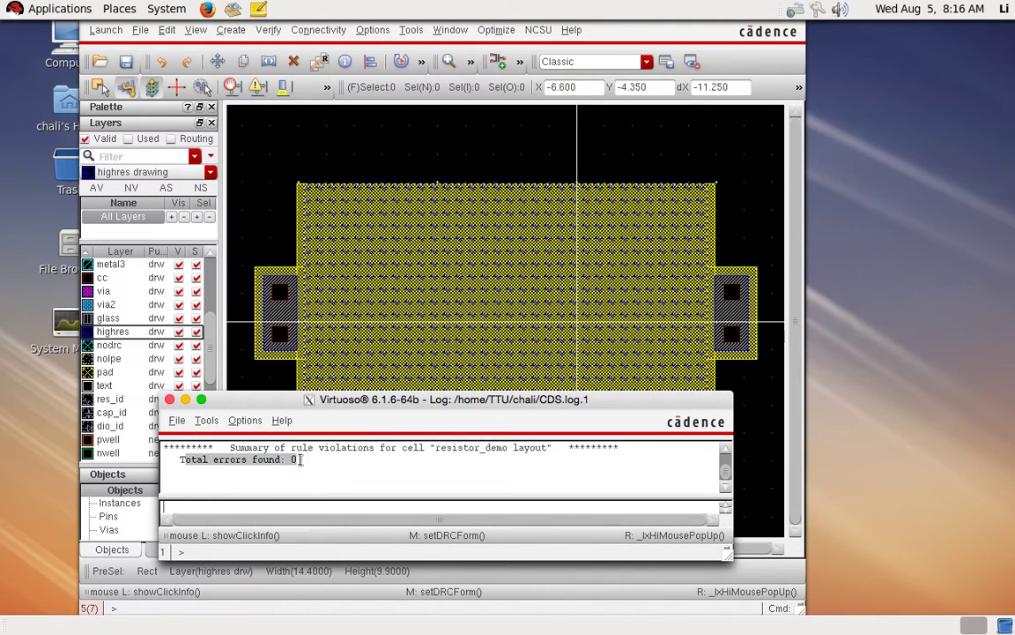
left_click(272, 180)
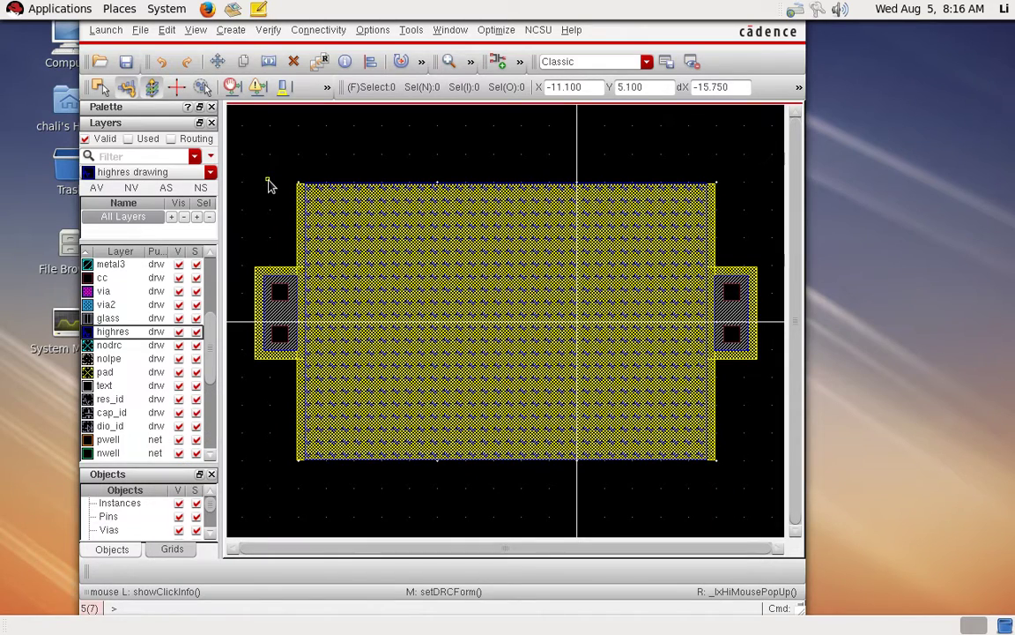
Step: Extract the layout with the flat method and the divaEXT.rul rules file into a view named extracted
key("s")
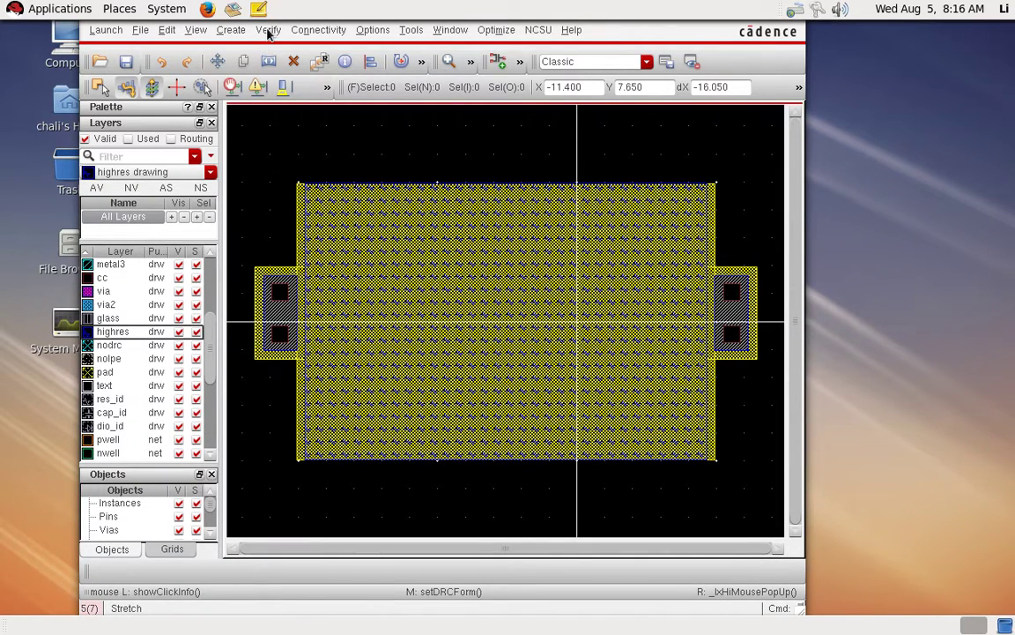
left_click(269, 31)
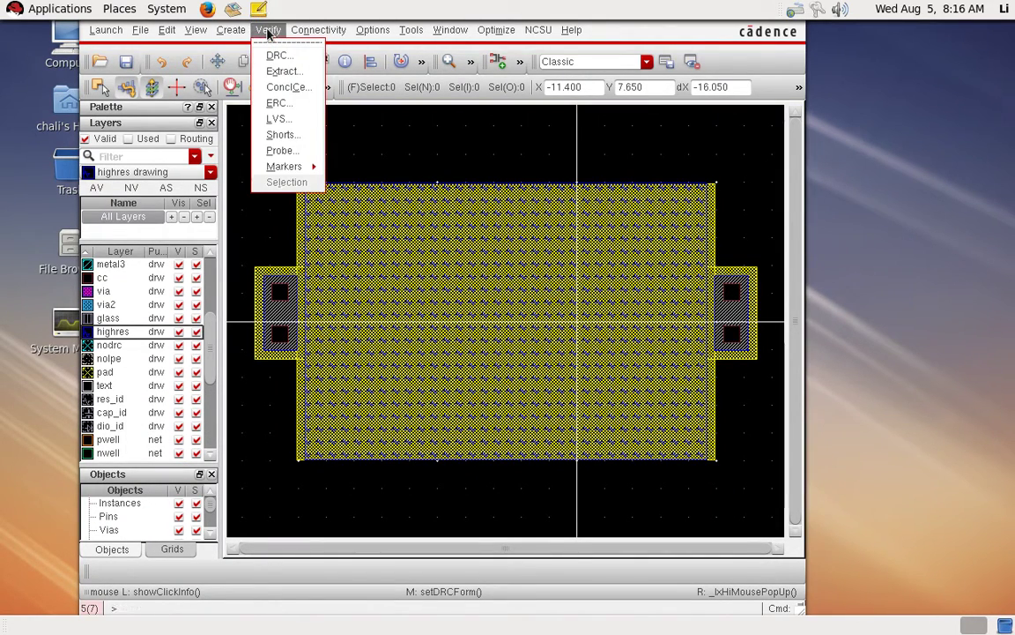
left_click(282, 76)
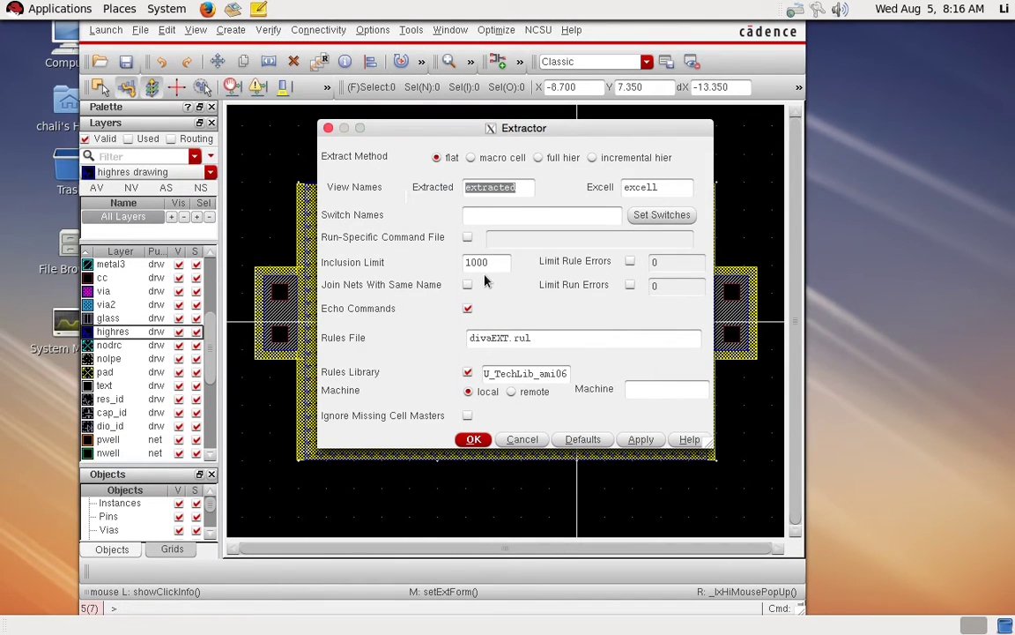
left_click(473, 439)
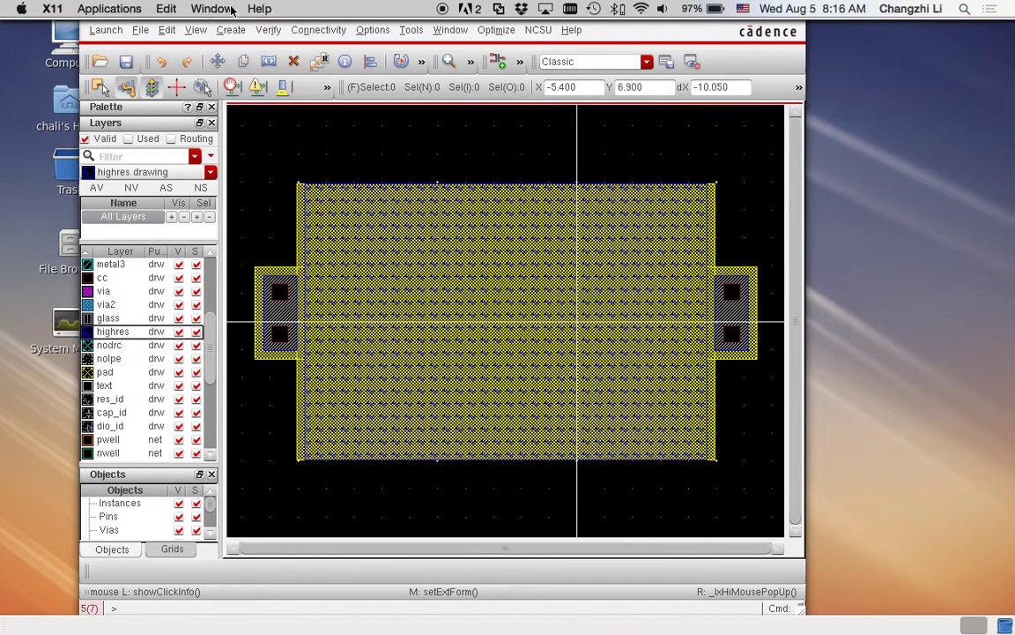
Step: Reopen the Library Manager from the Virtuoso log window and open the extracted view of the EDA3 resistor_demo cell
left_click(226, 9)
left_click(236, 165)
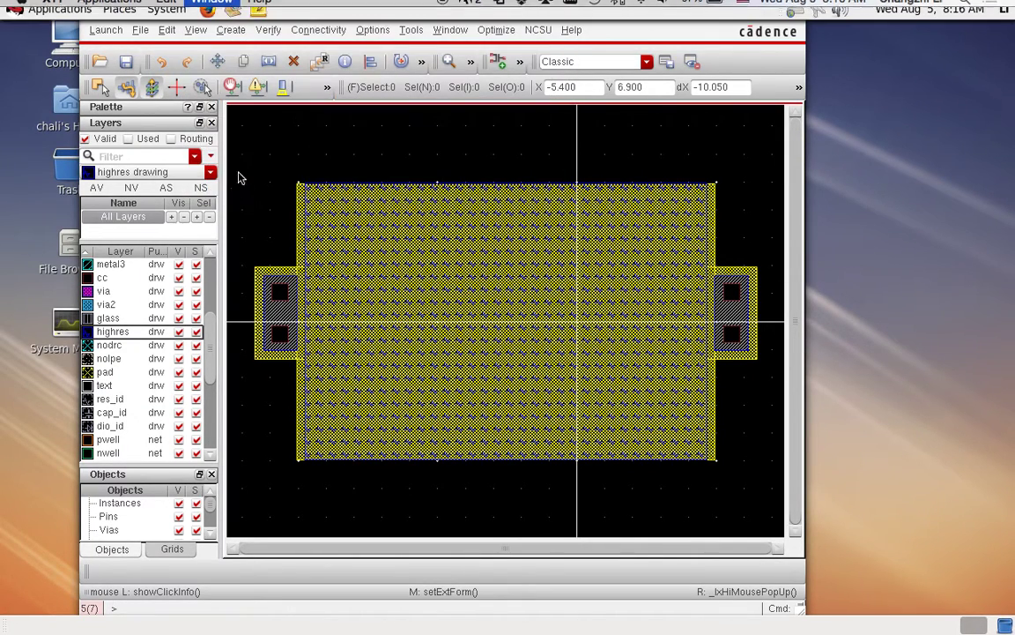
left_click(206, 420)
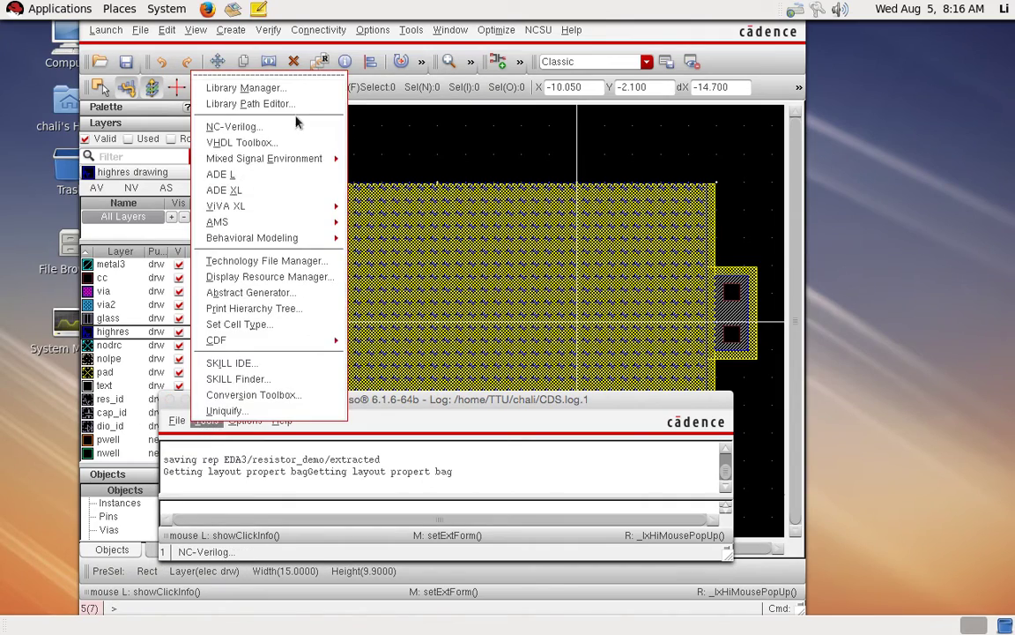
left_click(278, 88)
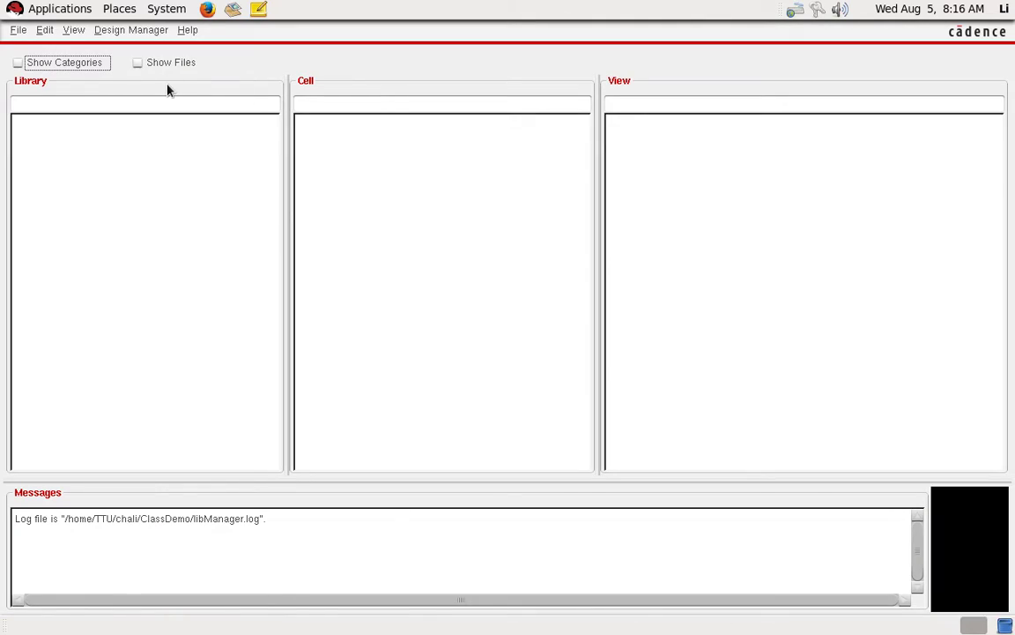
left_click(33, 143)
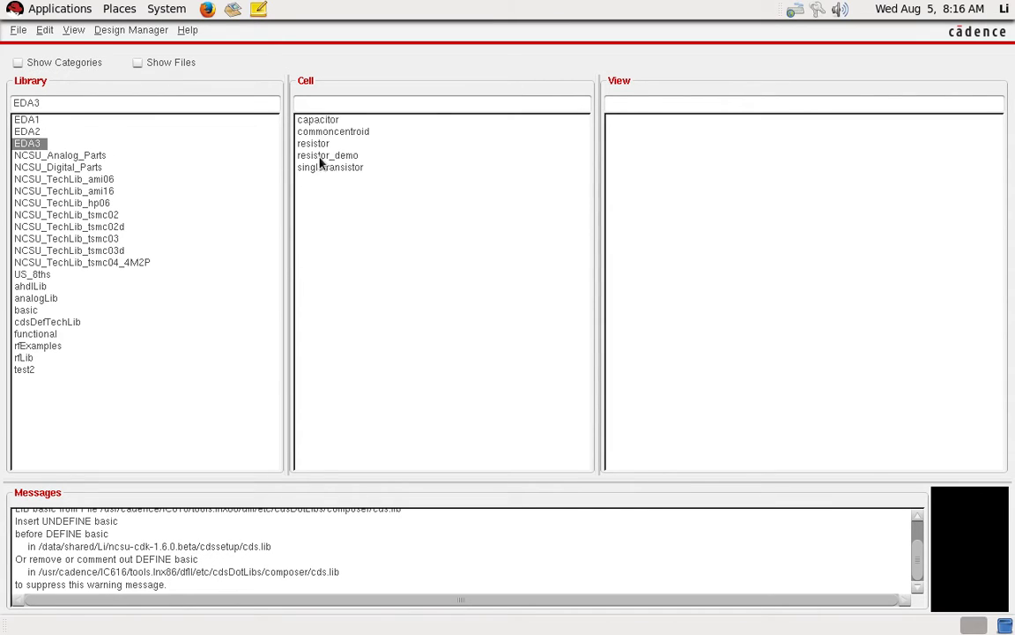
left_click(346, 156)
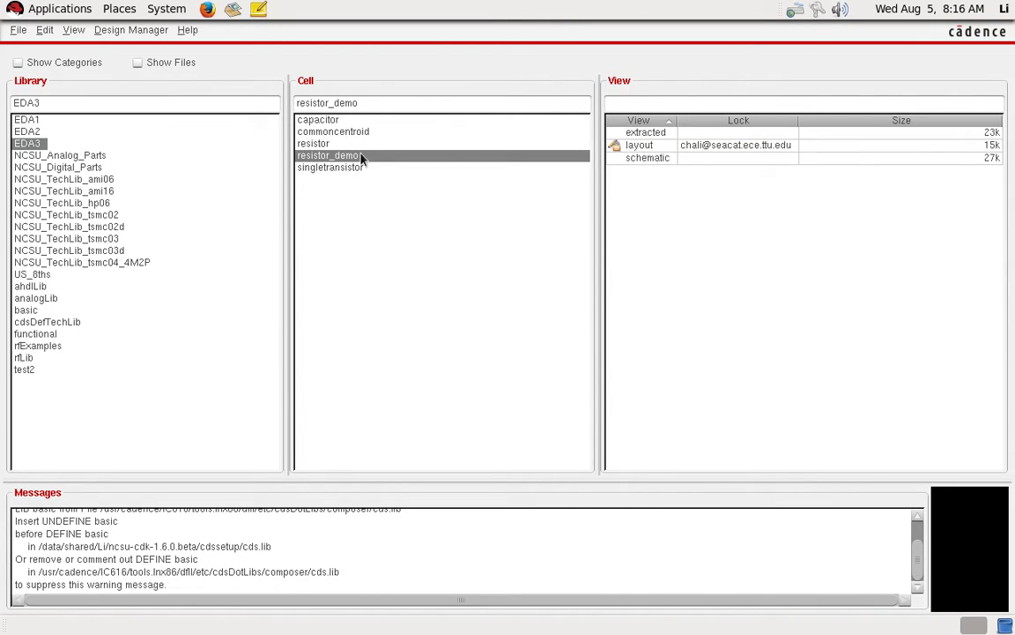
left_click(661, 135)
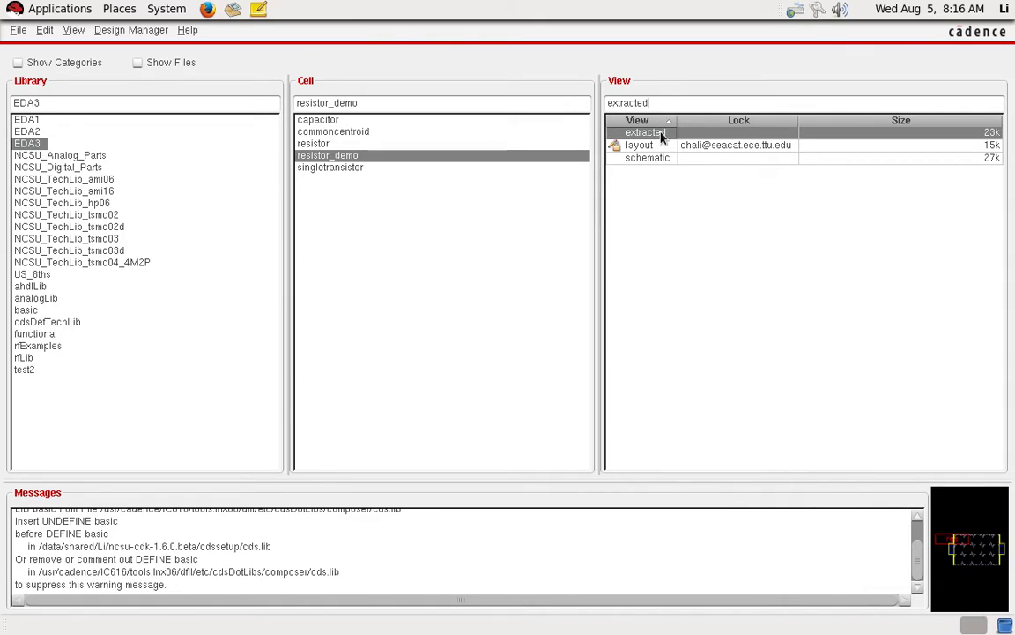
double_click(661, 134)
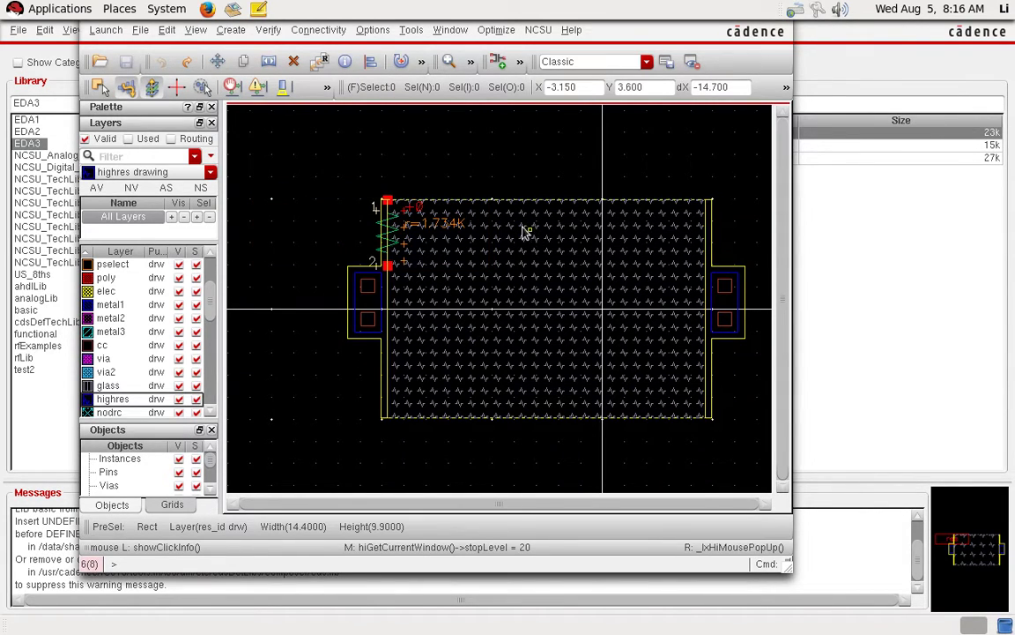
Step: Examine the extracted resistor symbol and its resistance value above the left contact
right_click_drag(295, 148, 500, 381)
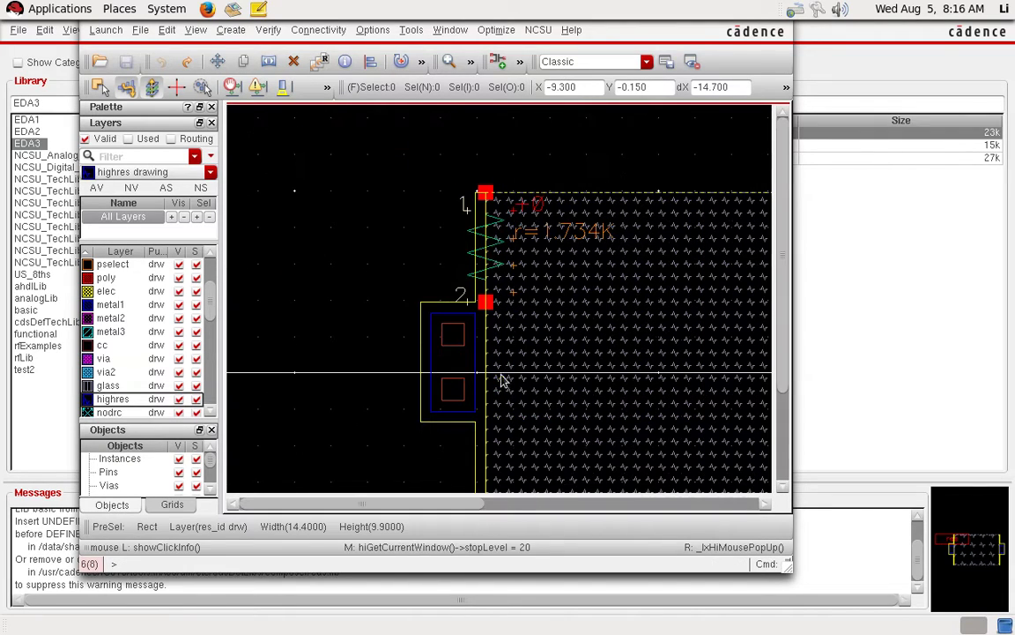
scroll(489, 265, "down", 5, "ctrl")
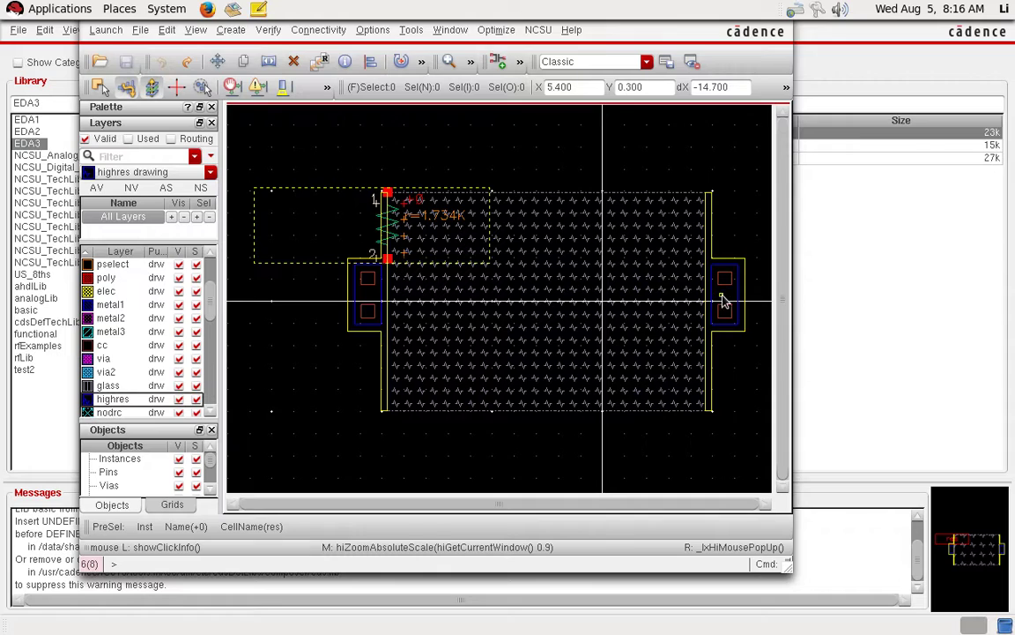
Step: Zoom in on the extracted resistance label, switch to Preview, and look up the PLY2_HR sheet resistance in the AMI0p5 test data PDF
right_click_drag(324, 147, 511, 293)
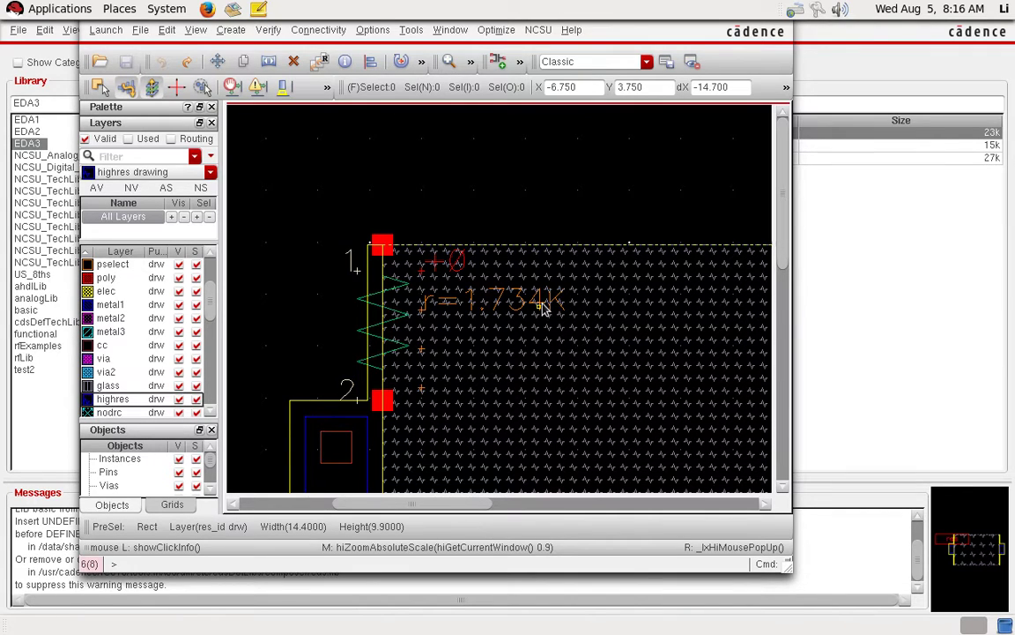
key("ctrl+Right")
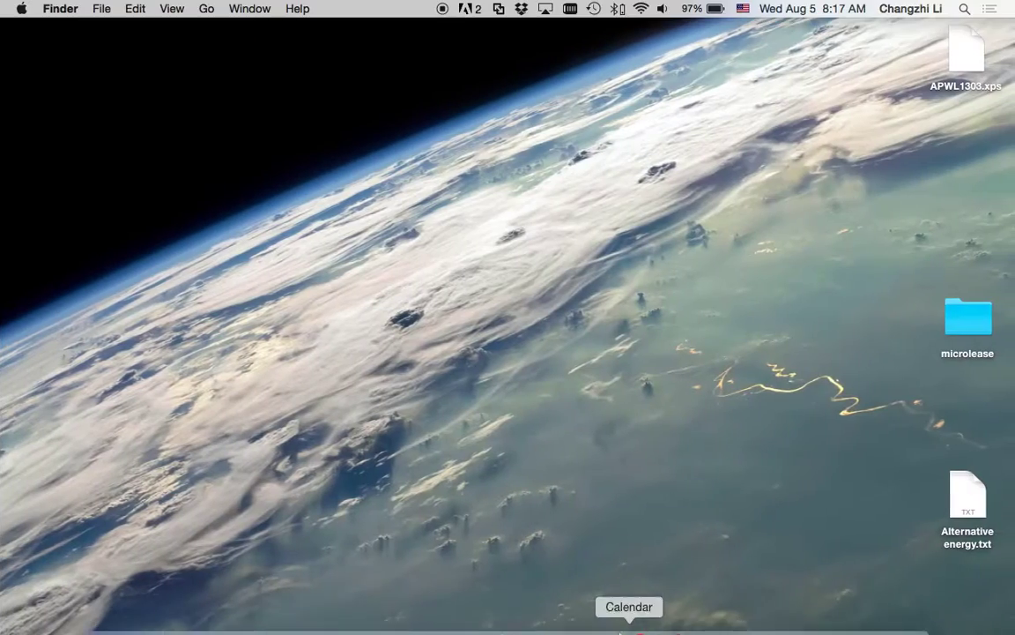
mouse_move(592, 627)
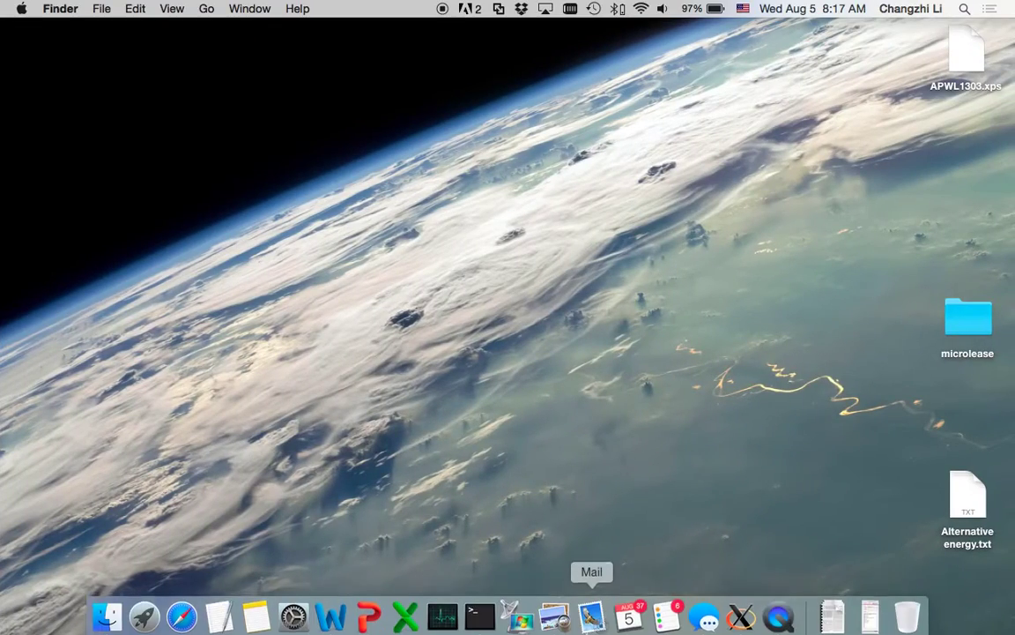
left_click(558, 614)
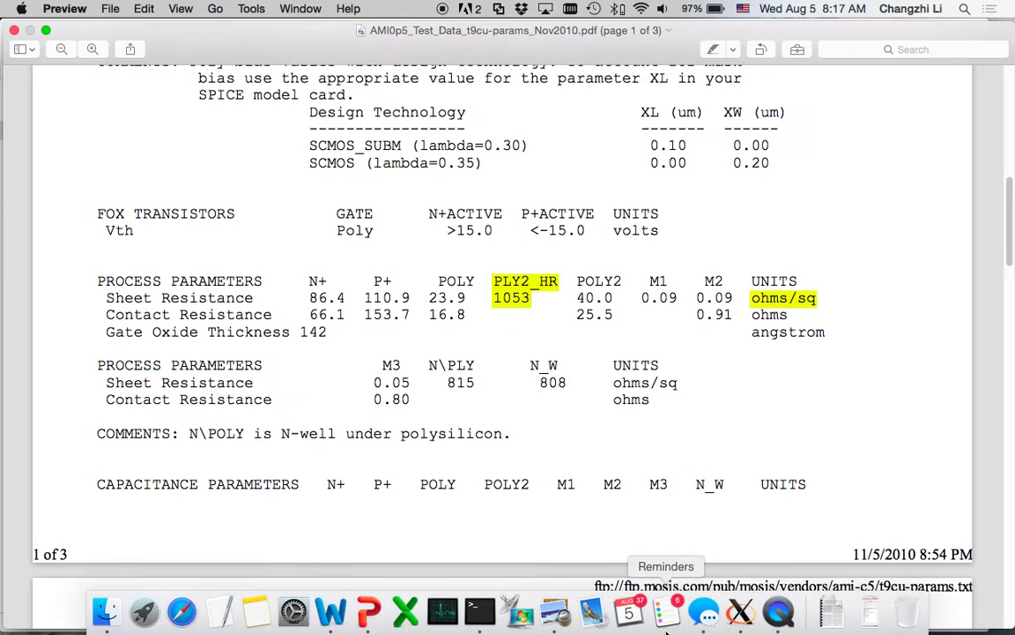
Step: Return to the extracted view in Virtuoso, fit the whole cell, and examine the extracted resistor's resistance value up close
left_click(738, 609)
key("f")
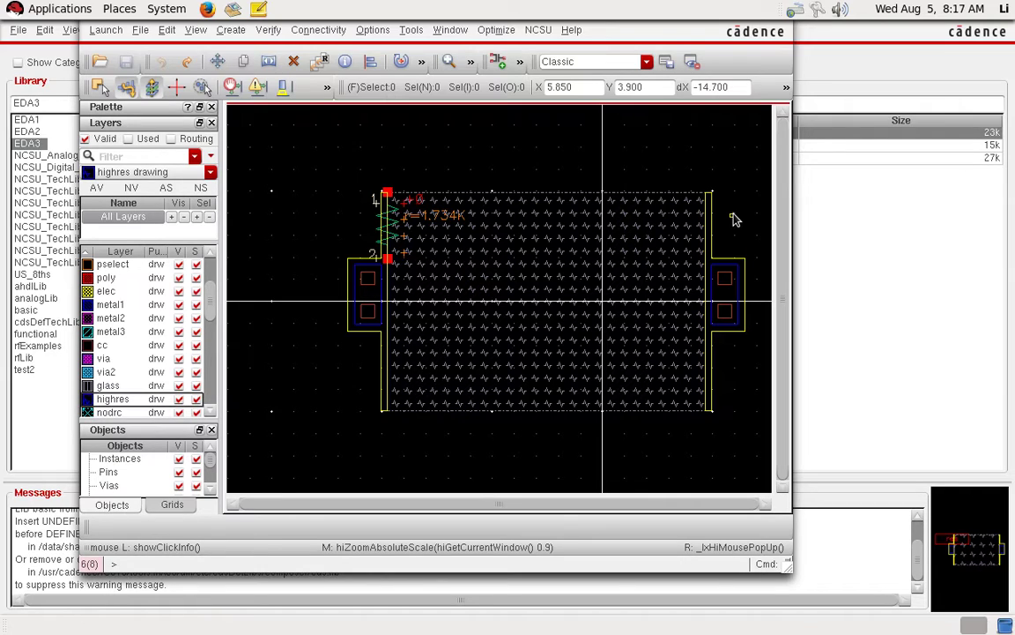
left_click(140, 32)
left_click(388, 167)
key("z")
left_click(364, 170)
left_click(526, 252)
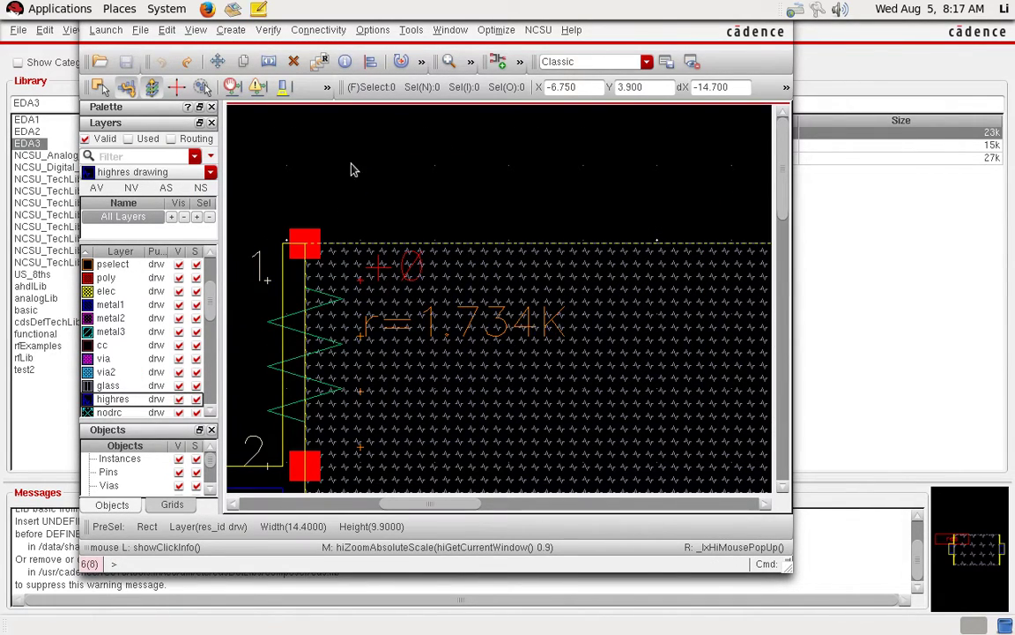
Step: Close the extracted view and bring the EDA3 resistor_demo layout window to the front
left_click(140, 30)
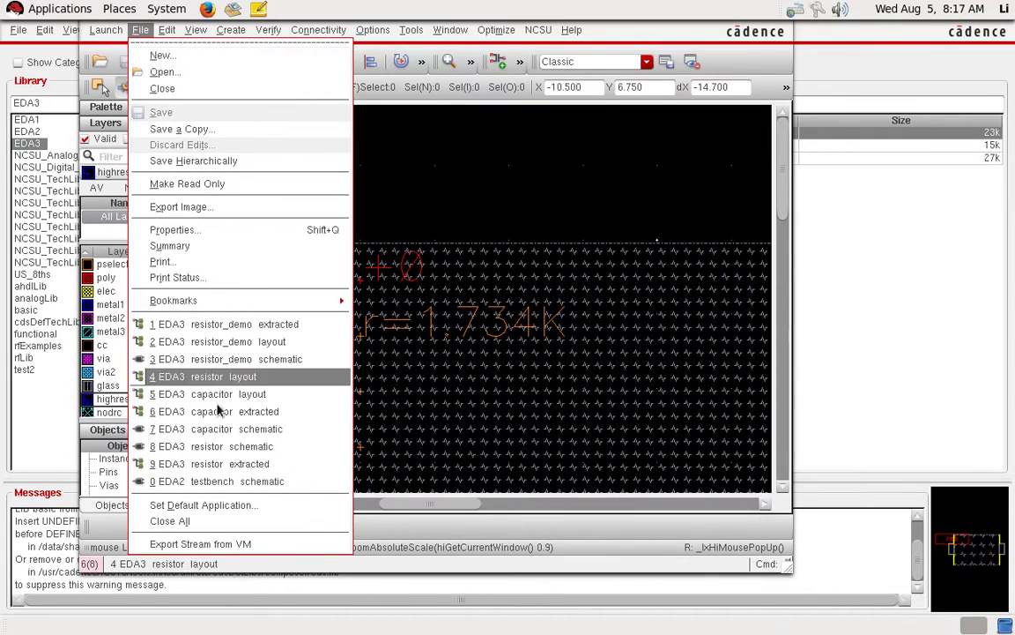
left_click(215, 95)
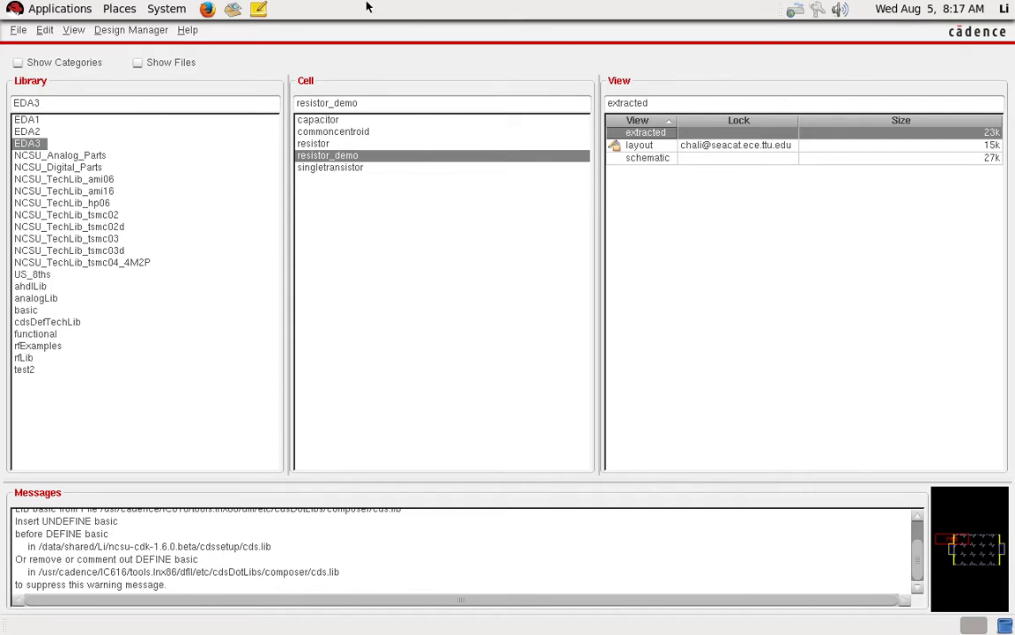
mouse_move(326, 7)
left_click(213, 9)
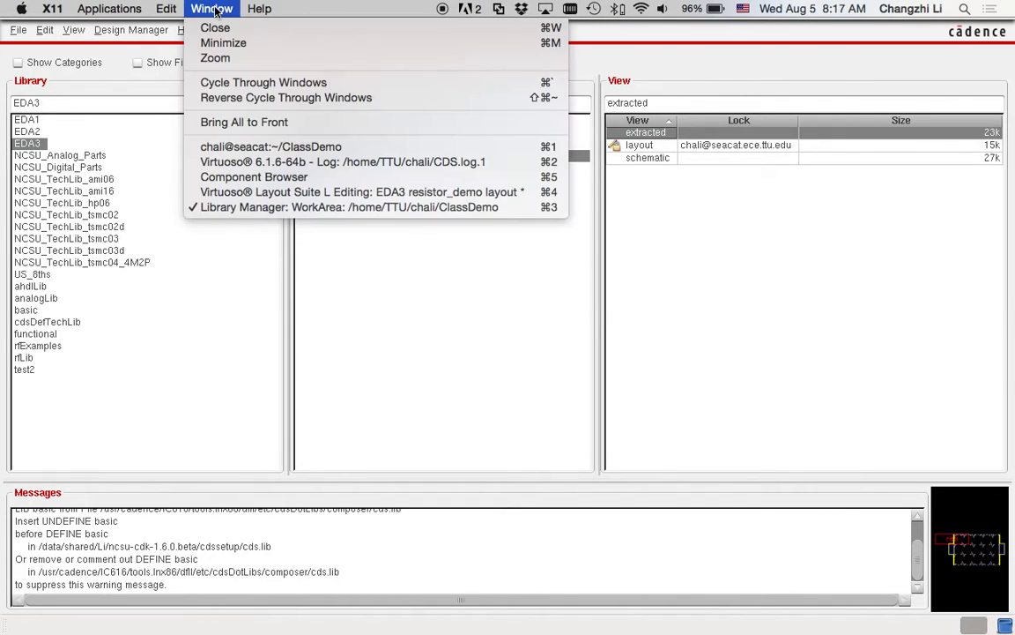
left_click(226, 192)
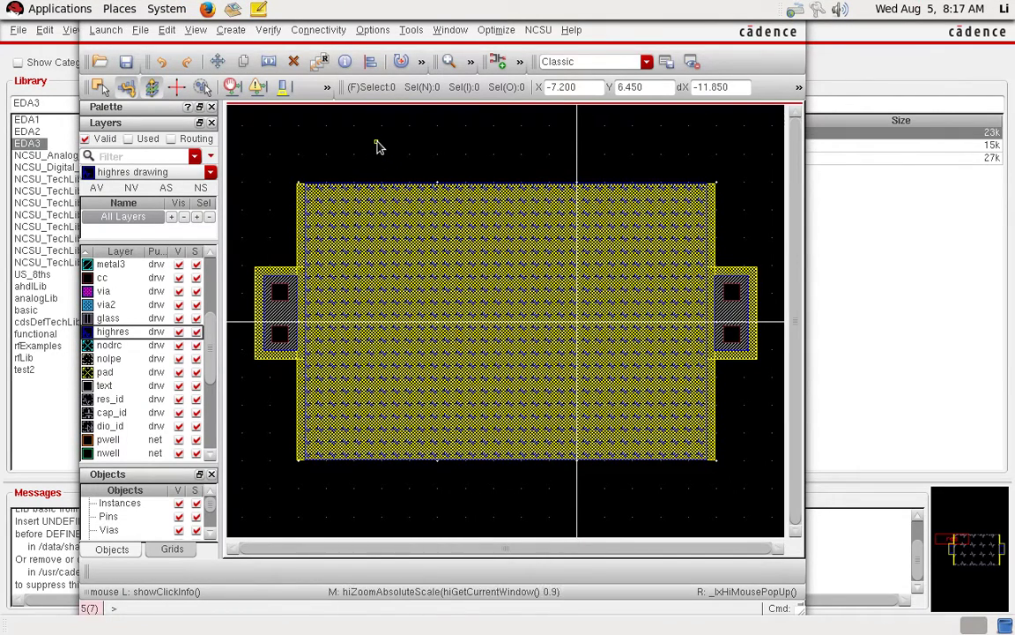
Step: Open the LVS form and set its schematic netlist source to library EDA3, cell resistor_demo, view schematic
key("c")
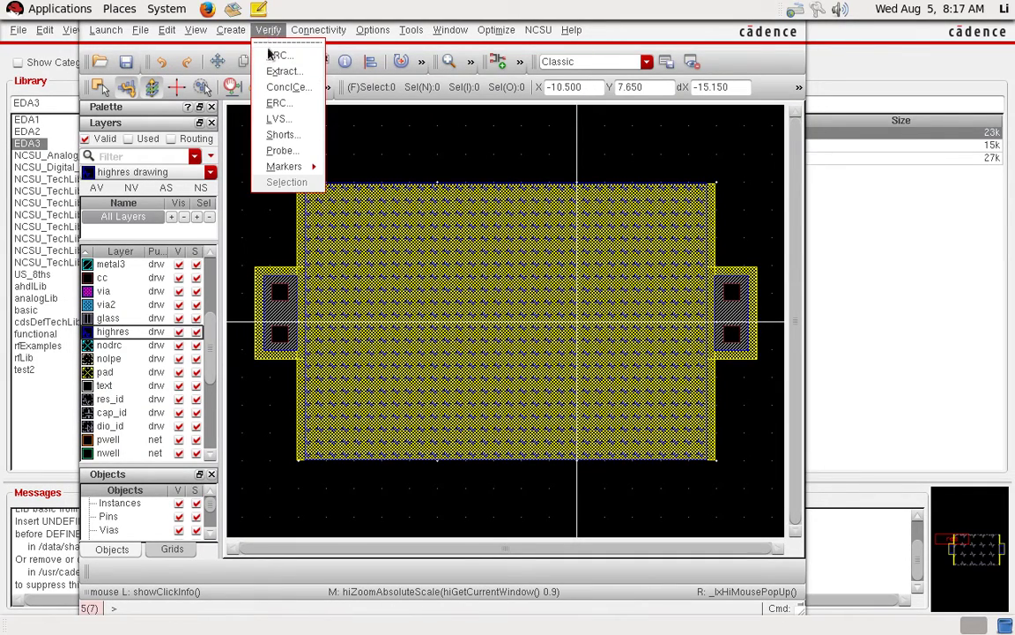
left_click(280, 120)
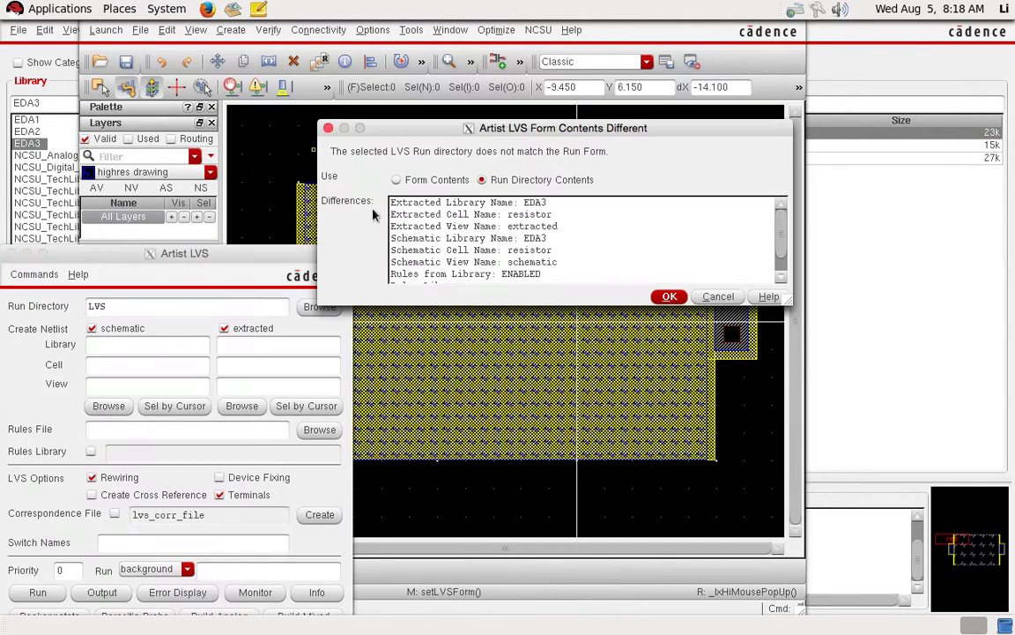
left_click_drag(249, 258, 613, 172)
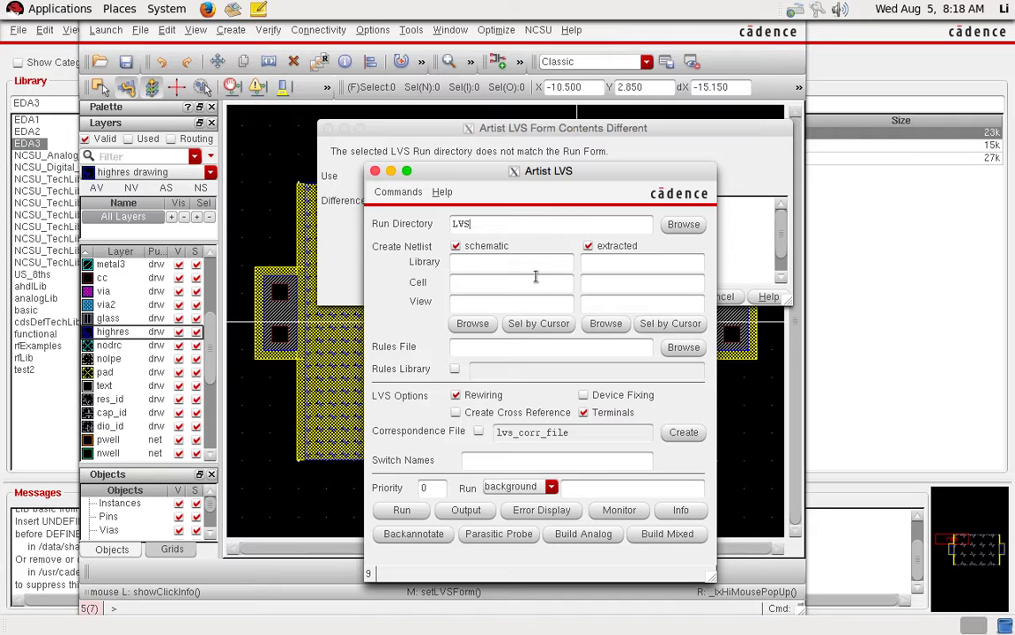
left_click(472, 323)
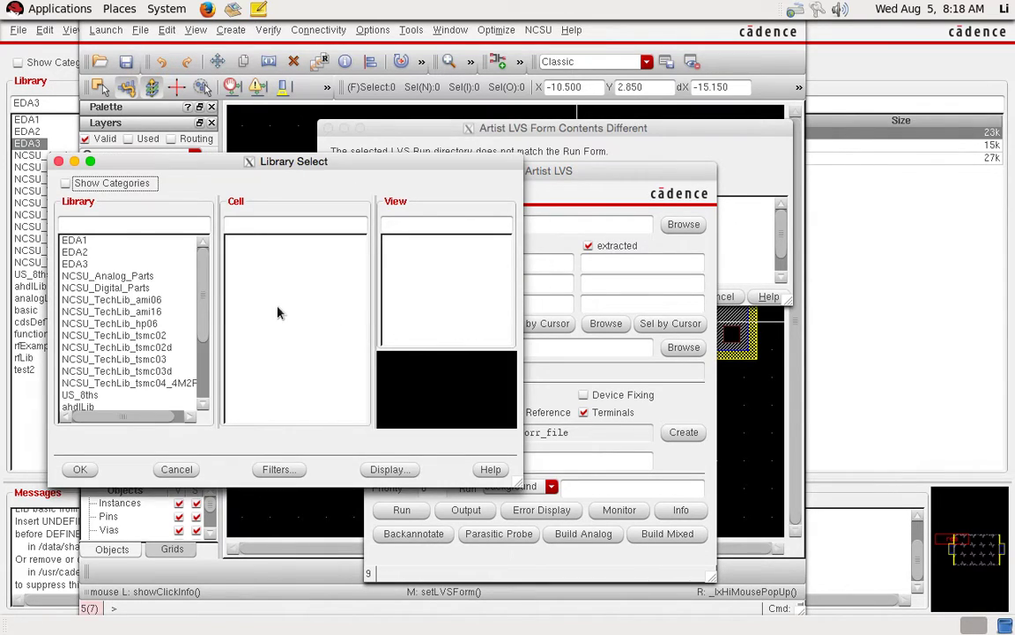
left_click(271, 279)
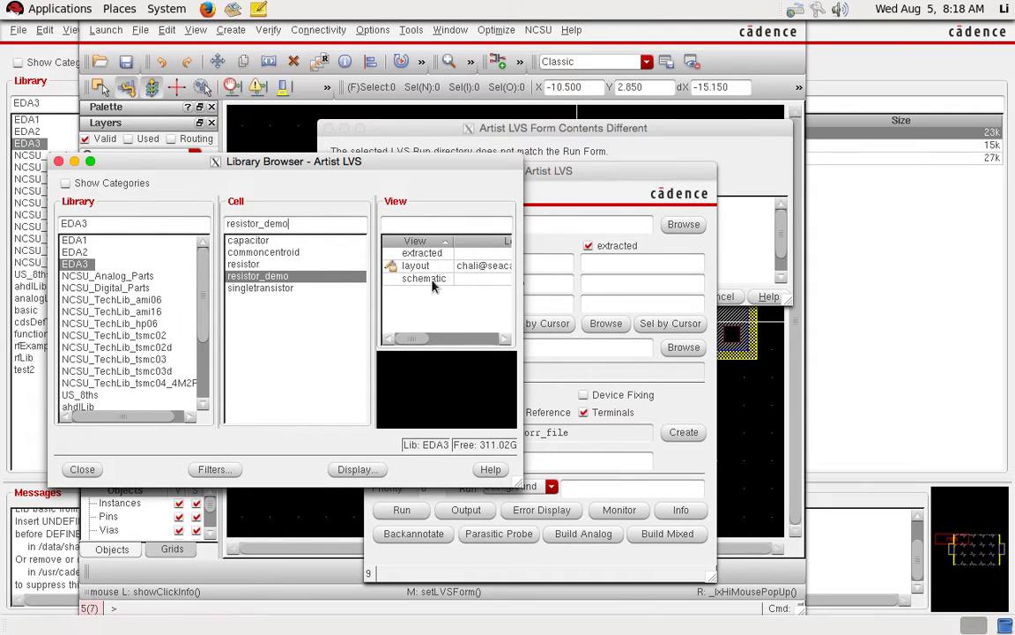
left_click(425, 278)
left_click(82, 469)
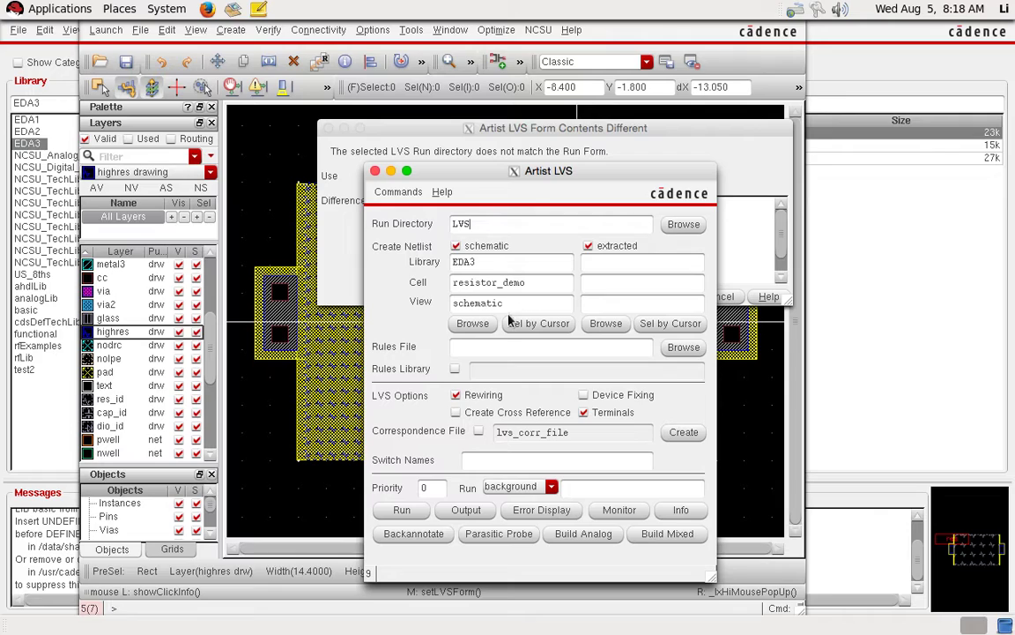
Step: Set the extracted netlist source in the LVS form to library EDA3, cell resistor_demo, view extracted
left_click(606, 324)
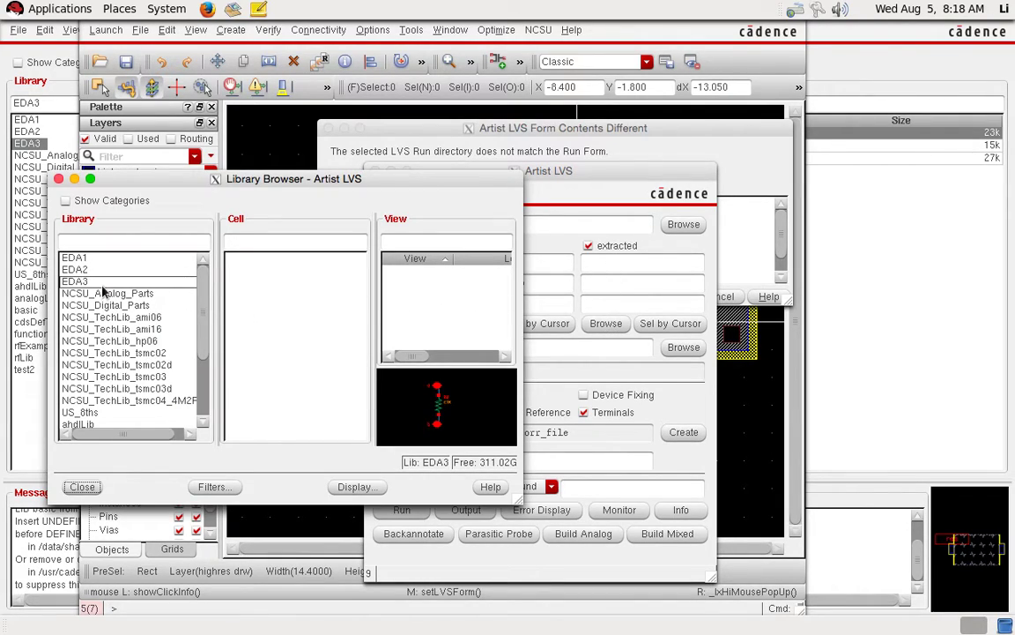
left_click(101, 282)
left_click(264, 292)
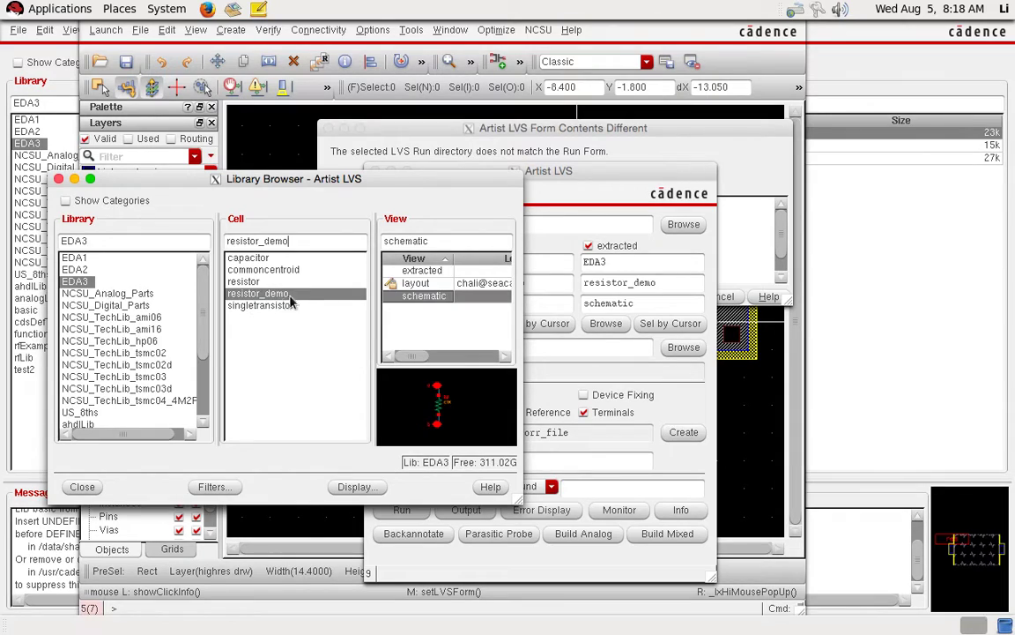
left_click(421, 270)
left_click(82, 486)
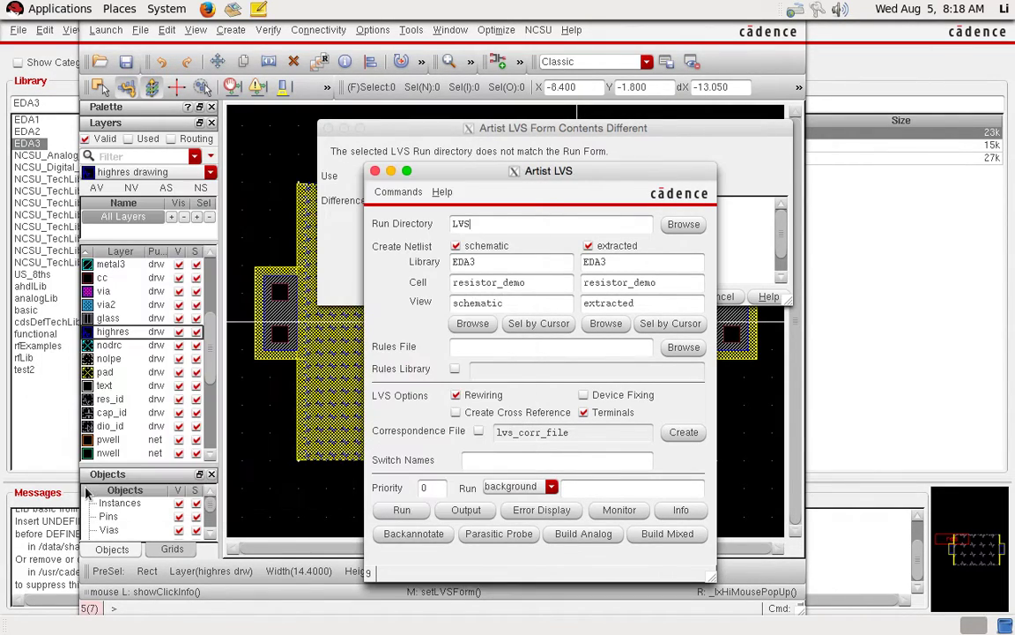
Step: Run LVS with the run directory LVS, checking and saving the modified resistor_demo layout cellview
left_click_drag(553, 170, 530, 48)
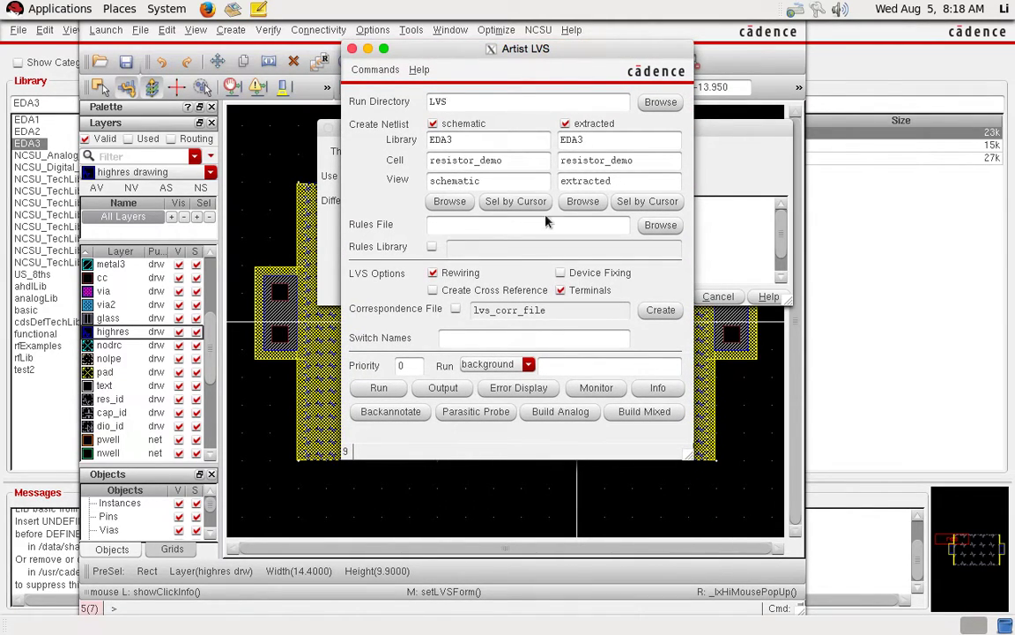
left_click(380, 388)
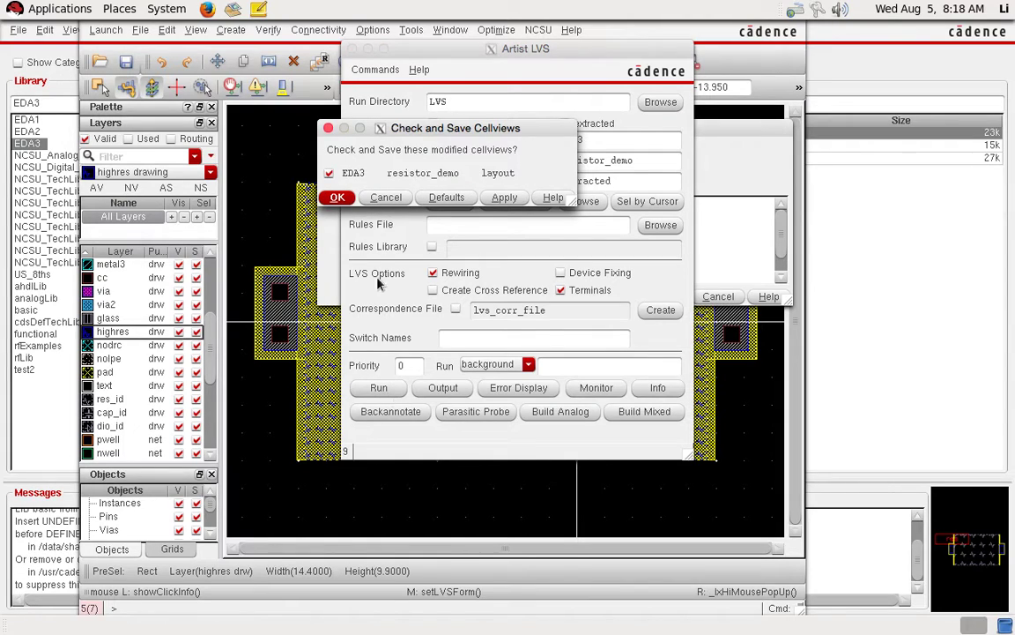
left_click(337, 197)
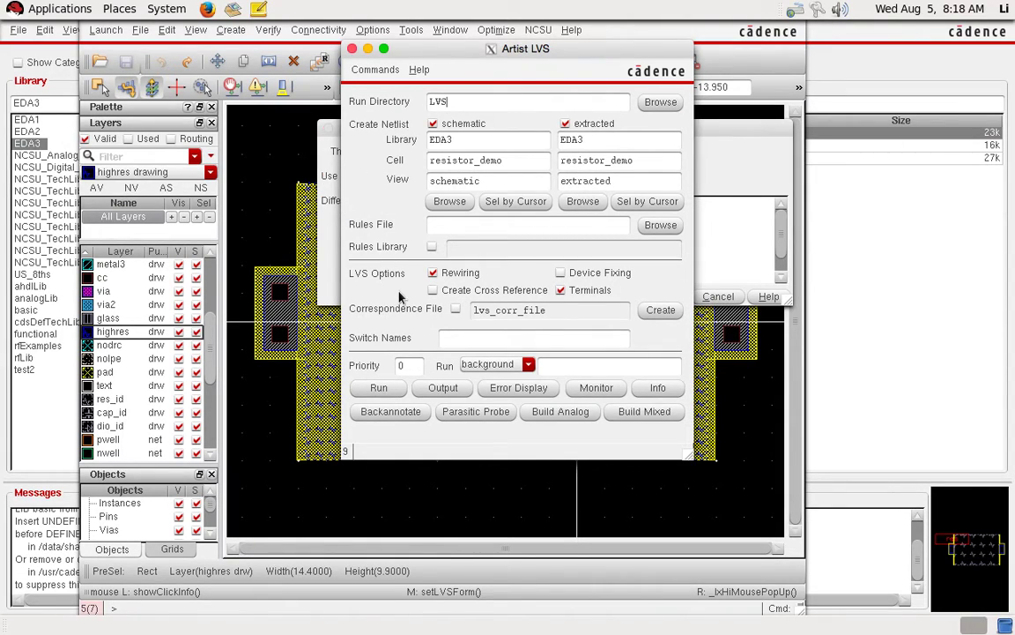
Step: Bring up the Virtuoso log window, wait for the LVS job to finish, and dismiss its completion message
mouse_move(304, 7)
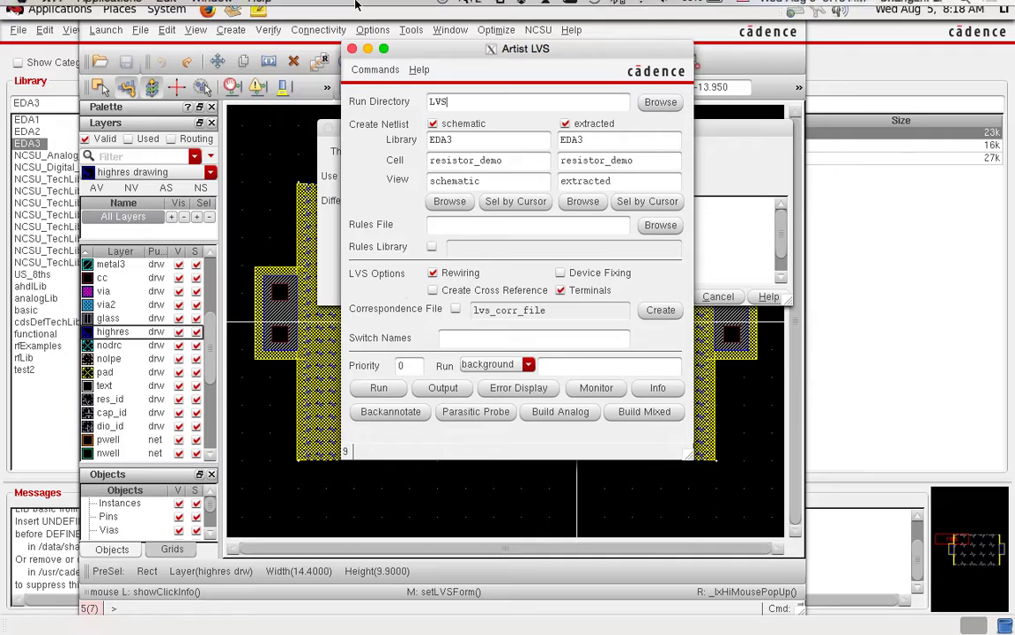
left_click(210, 8)
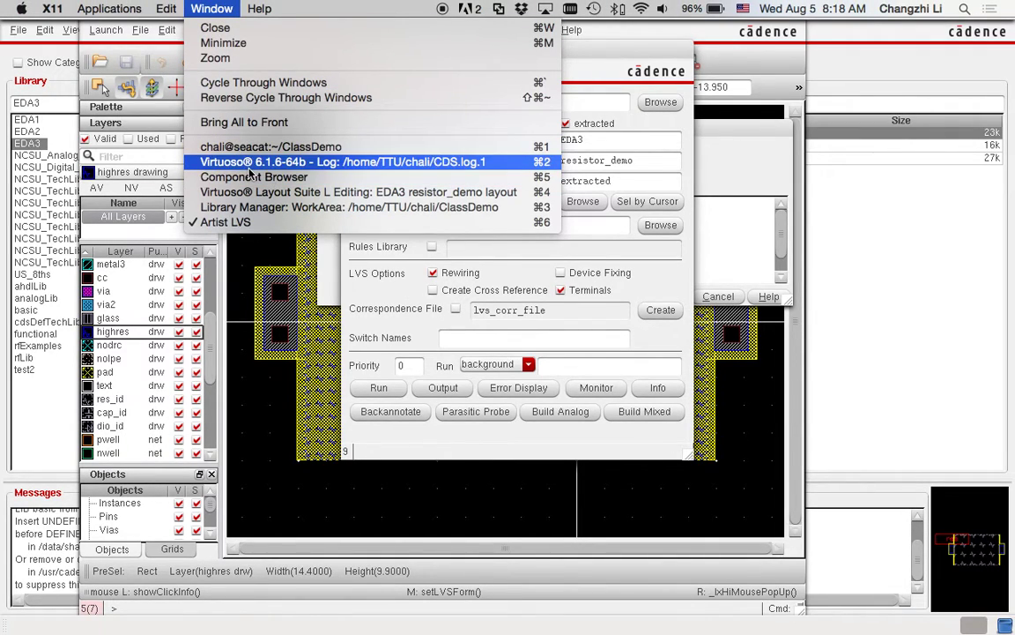
left_click(250, 167)
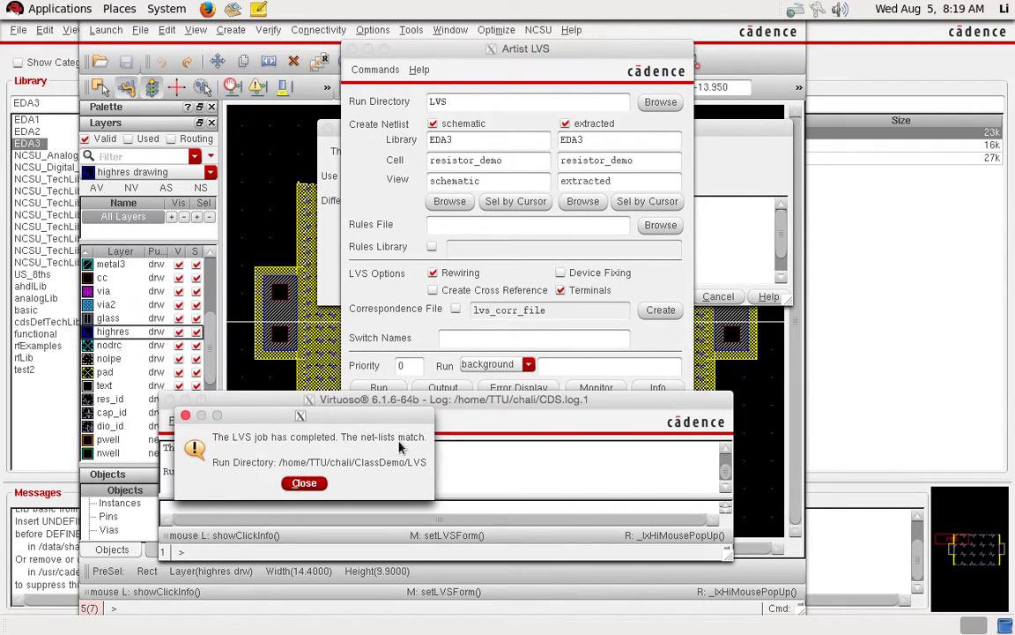
left_click(304, 484)
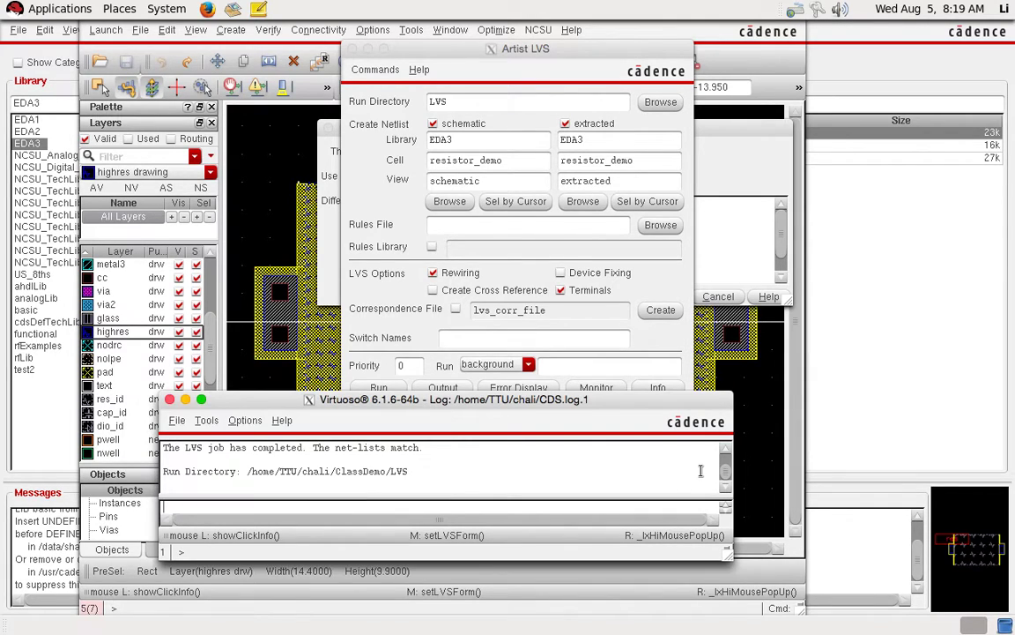
Step: Open the resistor_demo schematic from the Library Manager, check the resistance value of the resistor between a and b, and close it
left_click(282, 175)
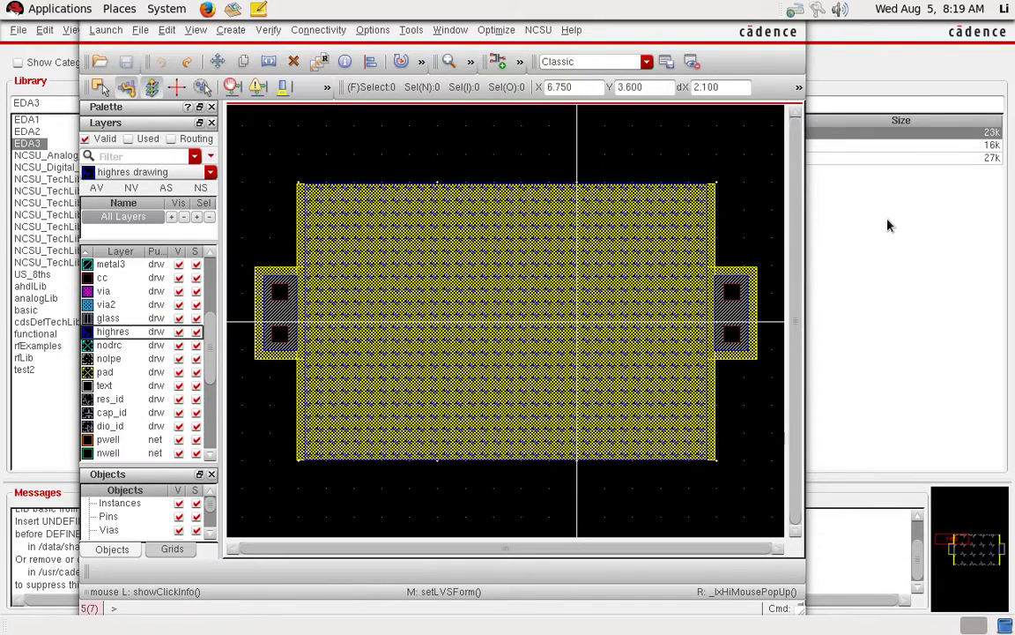
left_click(888, 161)
double_click(653, 158)
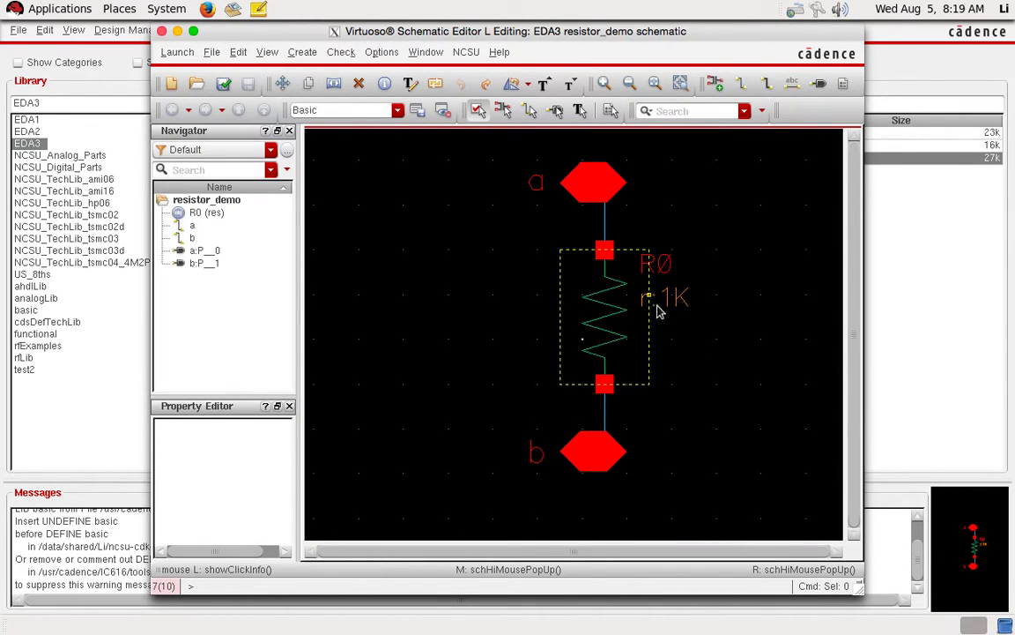
left_click(211, 52)
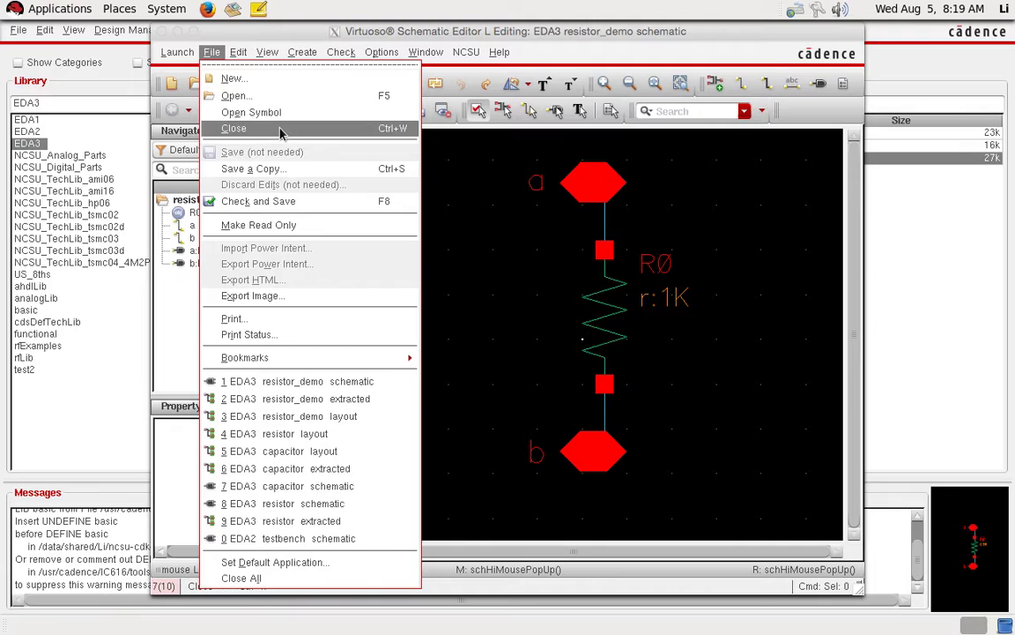
left_click(252, 127)
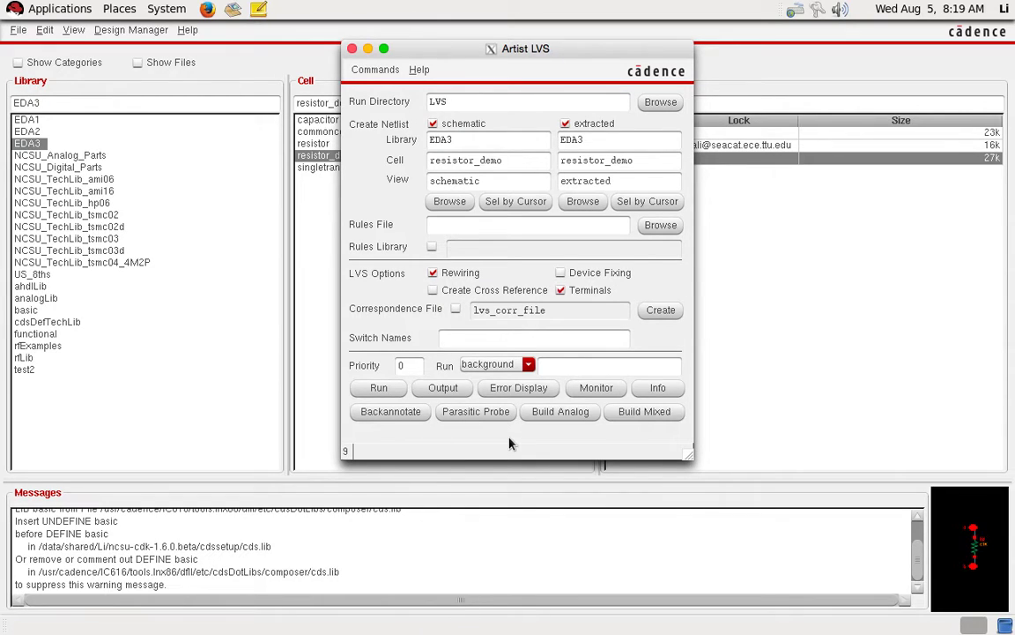
Step: Bring up the resistor_demo layout, review the resistor options in its Modify LVS Rules form for library EDA3, and accept the form
mouse_move(374, 1)
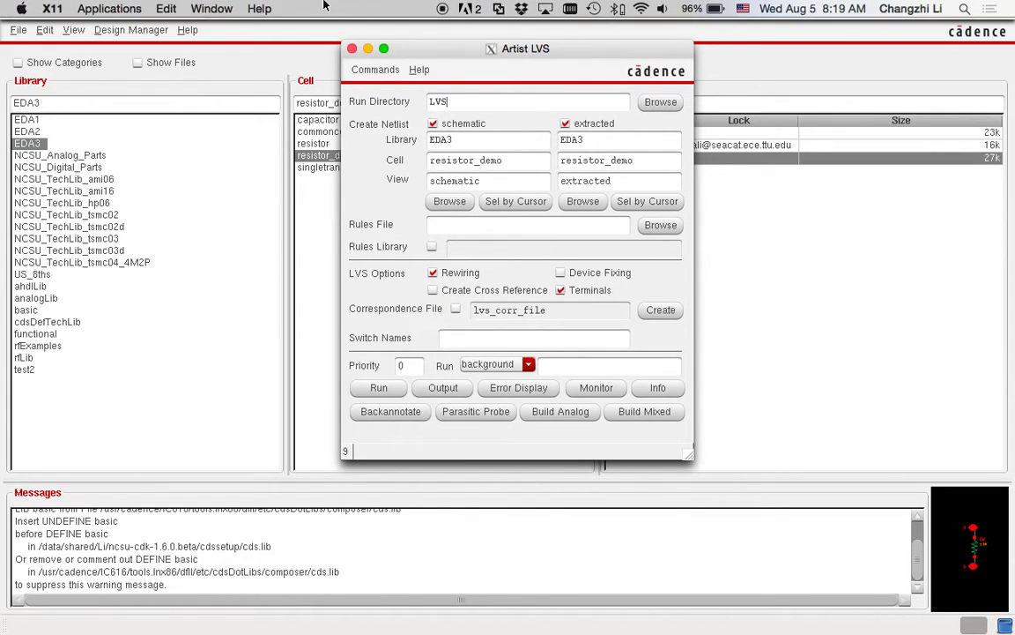
left_click(209, 9)
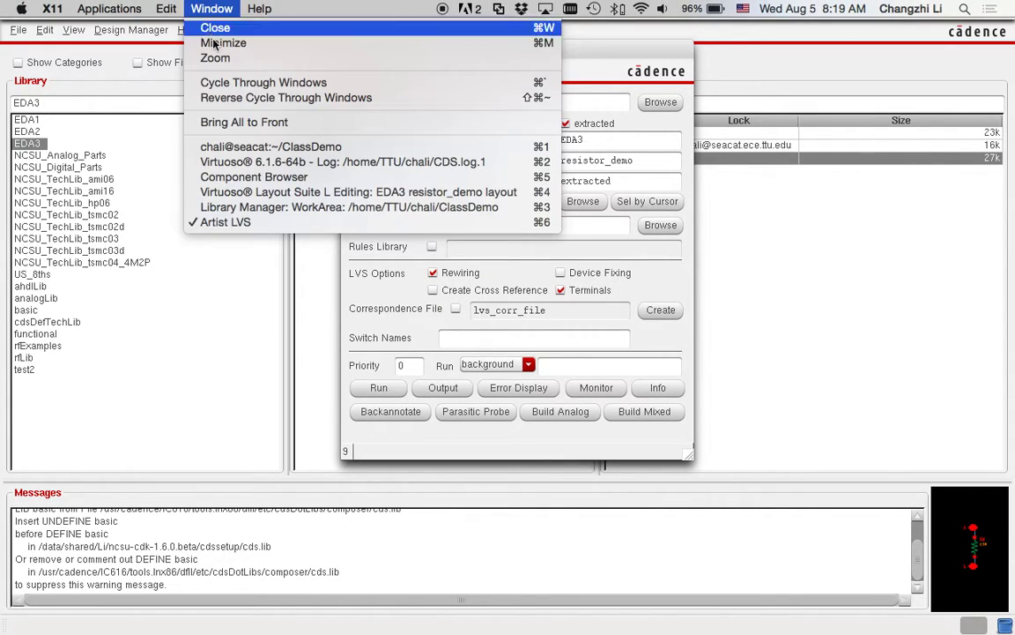
left_click(271, 194)
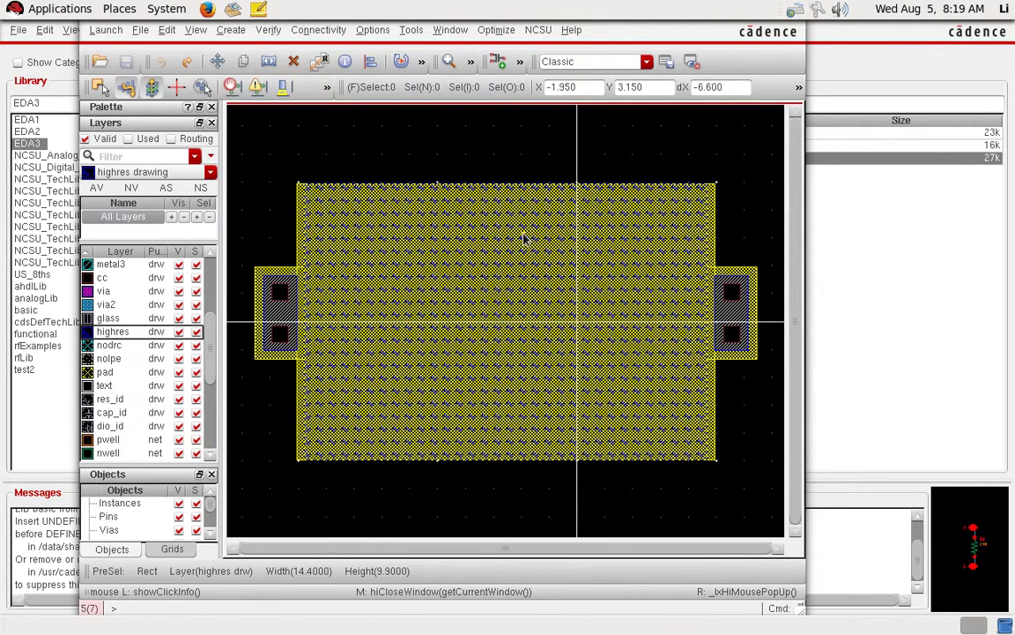
left_click(539, 32)
left_click(544, 71)
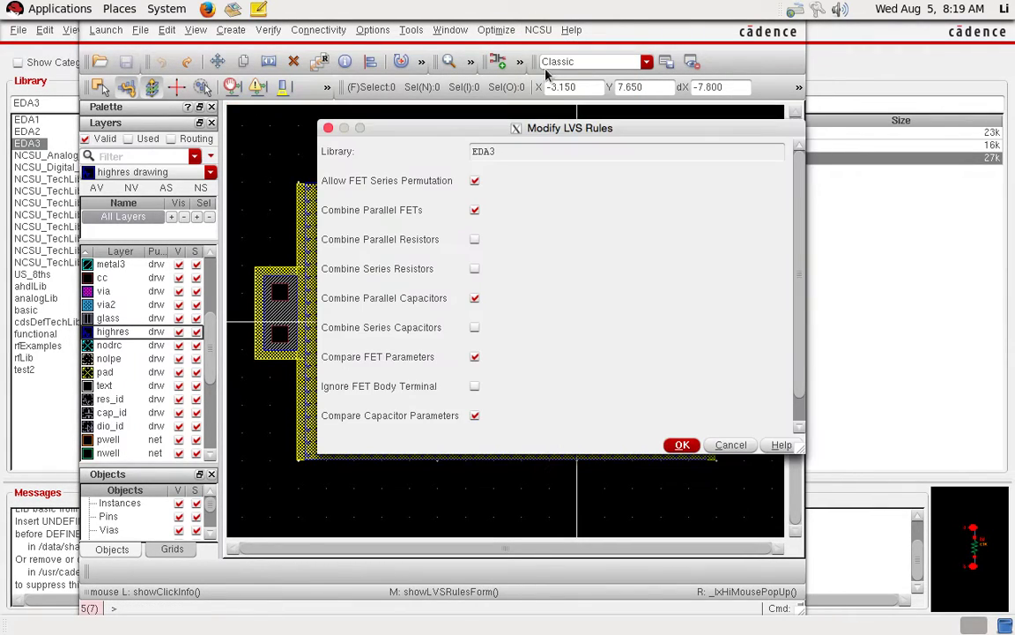
left_click_drag(505, 120, 418, 44)
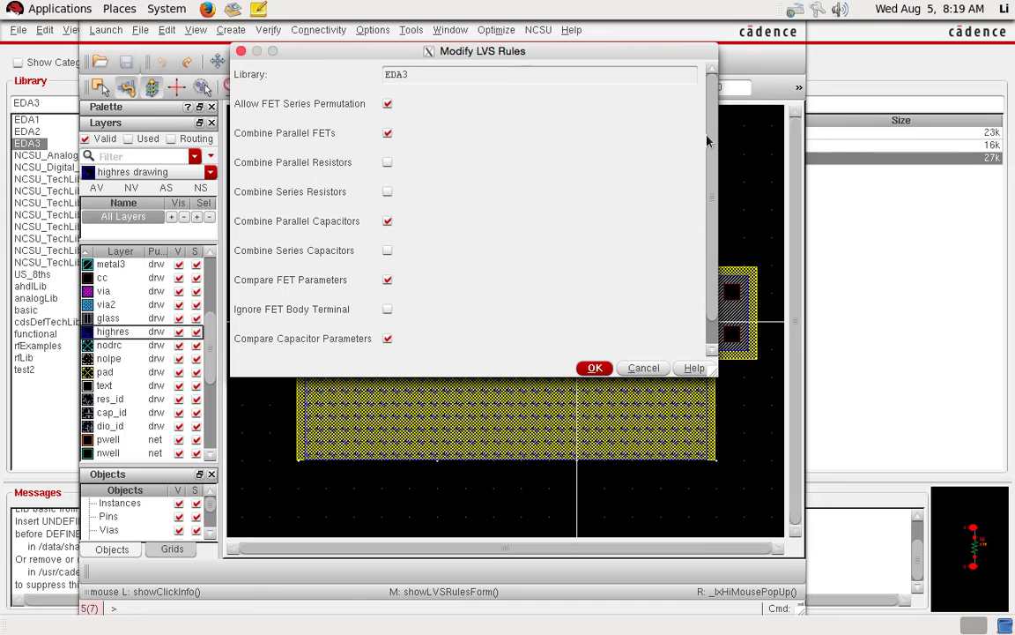
scroll(707, 141, "down", 2)
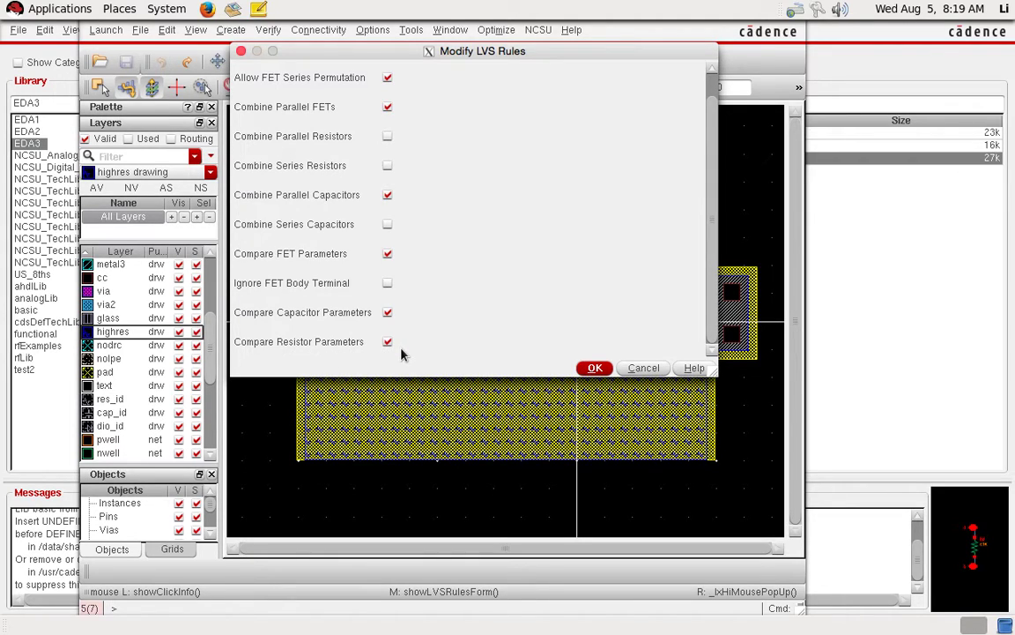
left_click(595, 368)
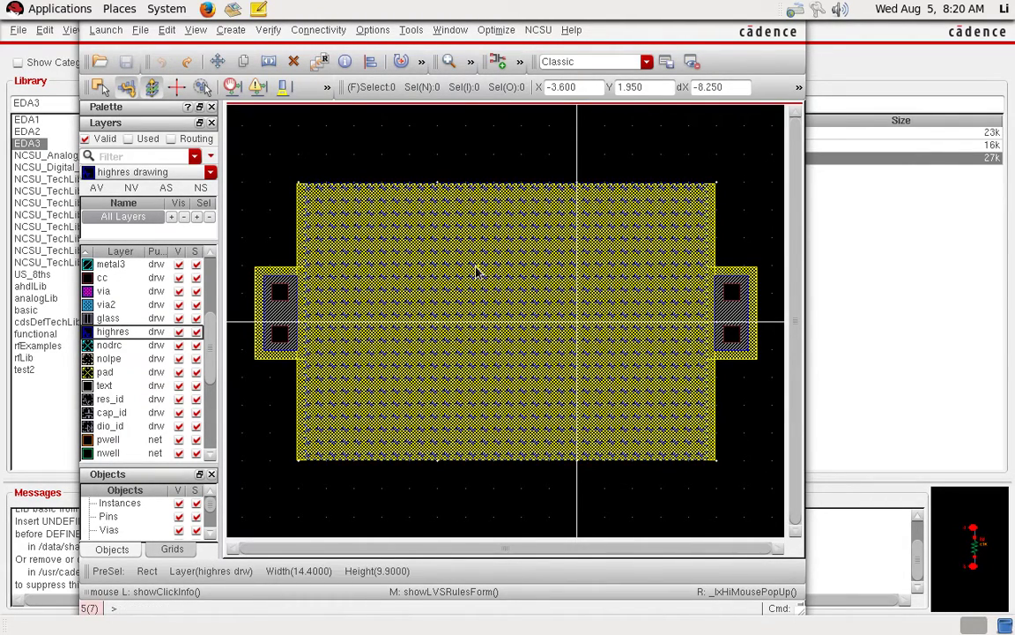
Step: Open the LVS output report, compare the terminal entries in the layout and schematic net-list summaries, and close the report
middle_click(529, 266)
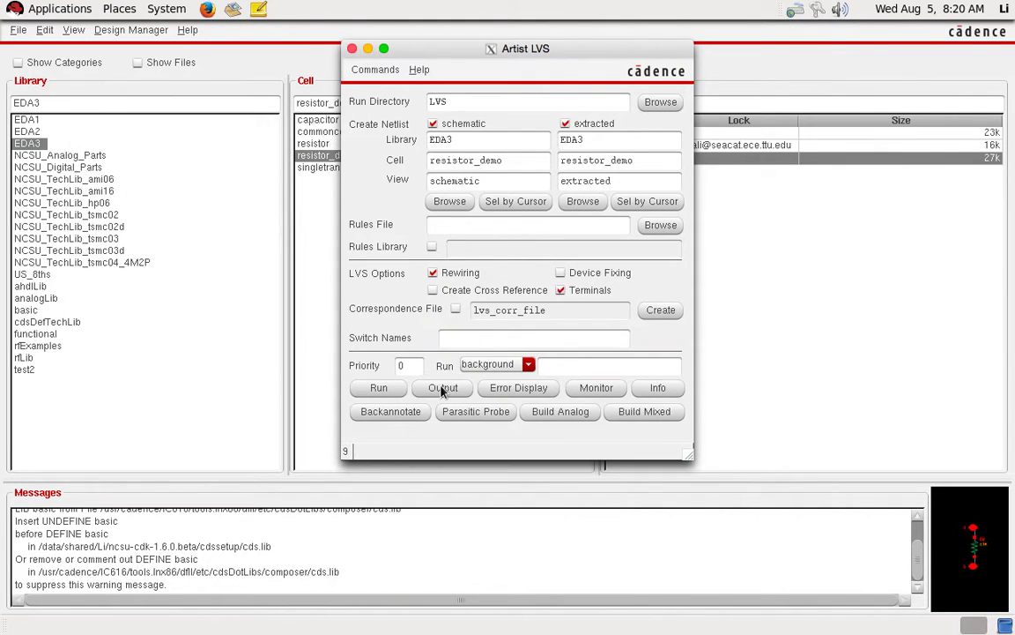
left_click(444, 388)
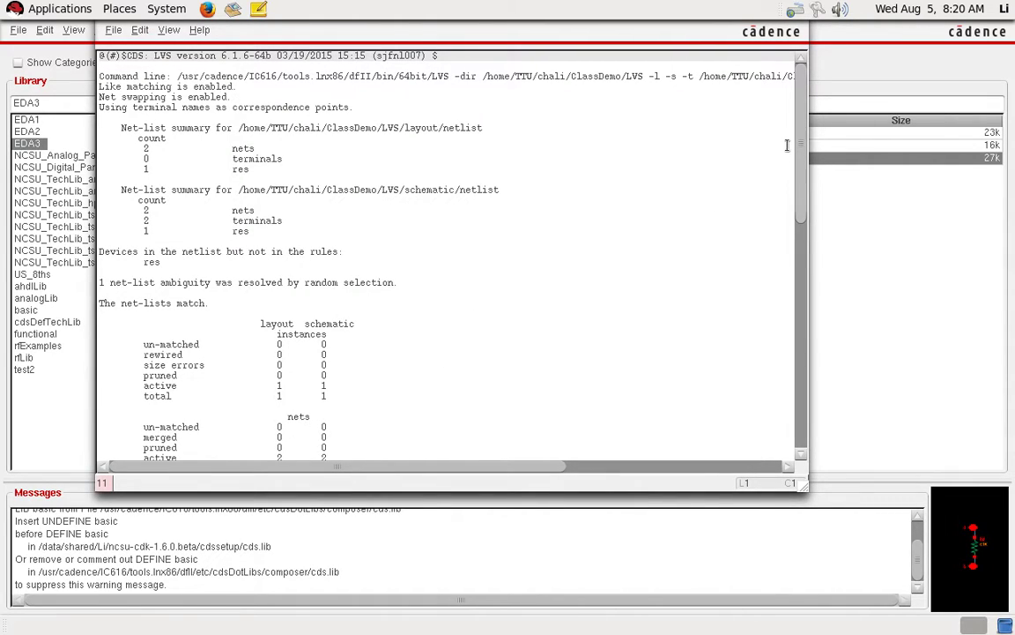
left_click_drag(800, 126, 719, 89)
left_click_drag(250, 151, 276, 161)
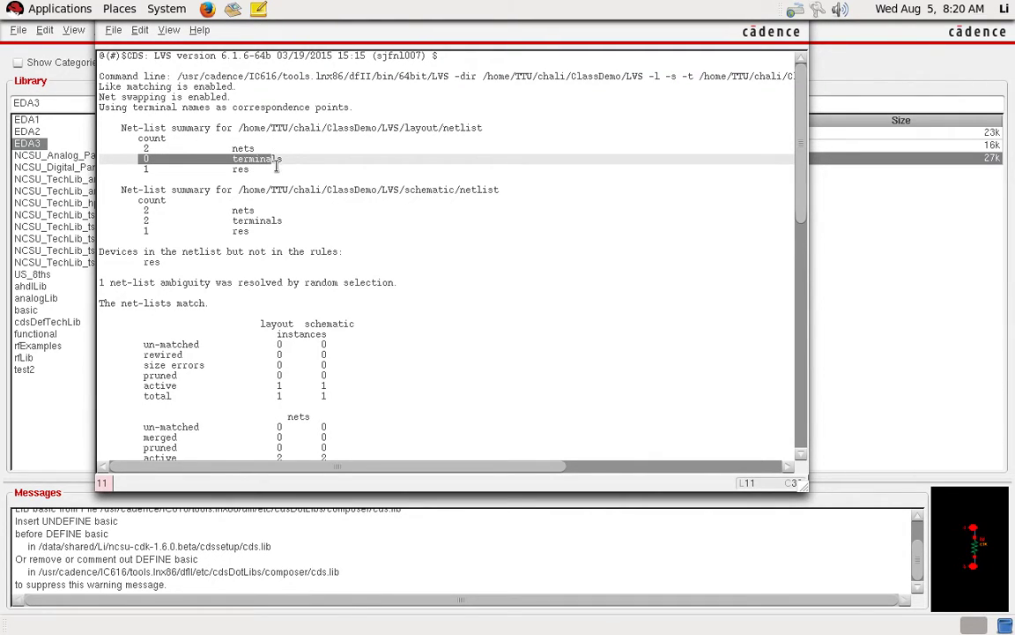
left_click(401, 212)
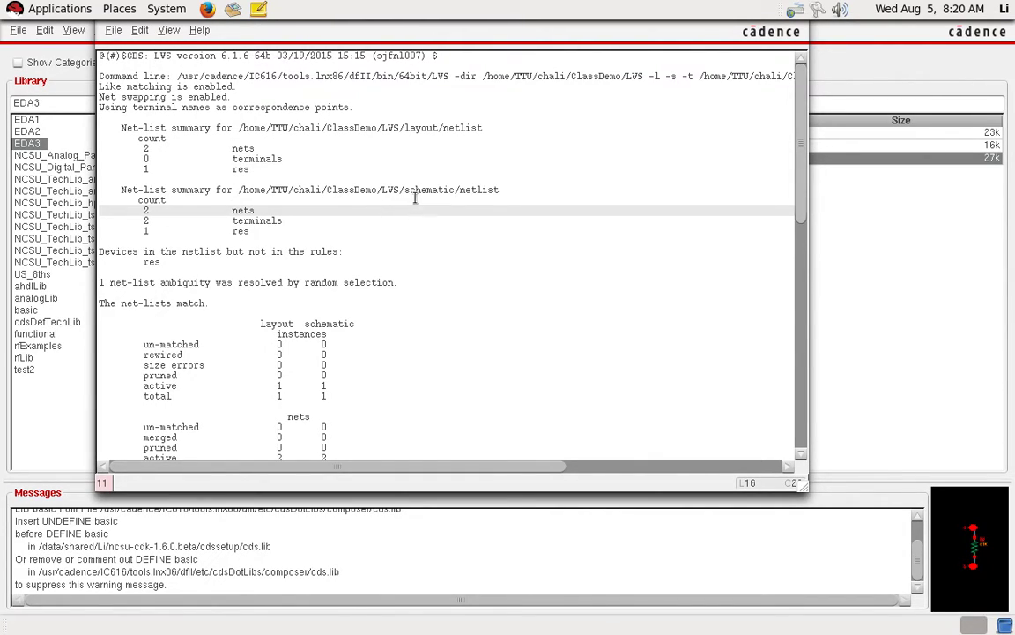
left_click_drag(253, 231, 159, 226)
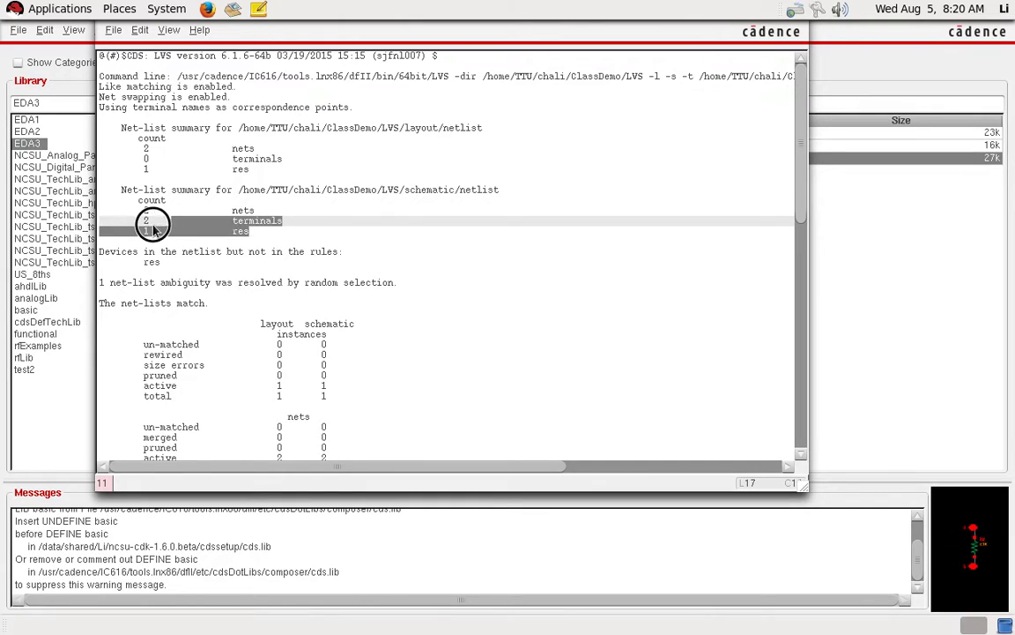
left_click_drag(251, 210, 283, 220)
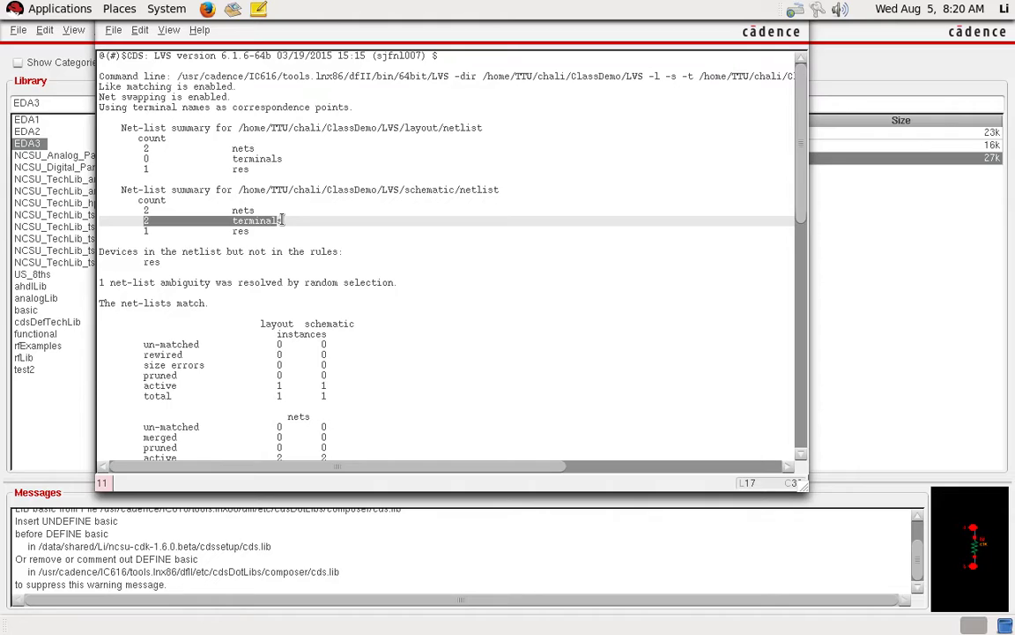
left_click(119, 32)
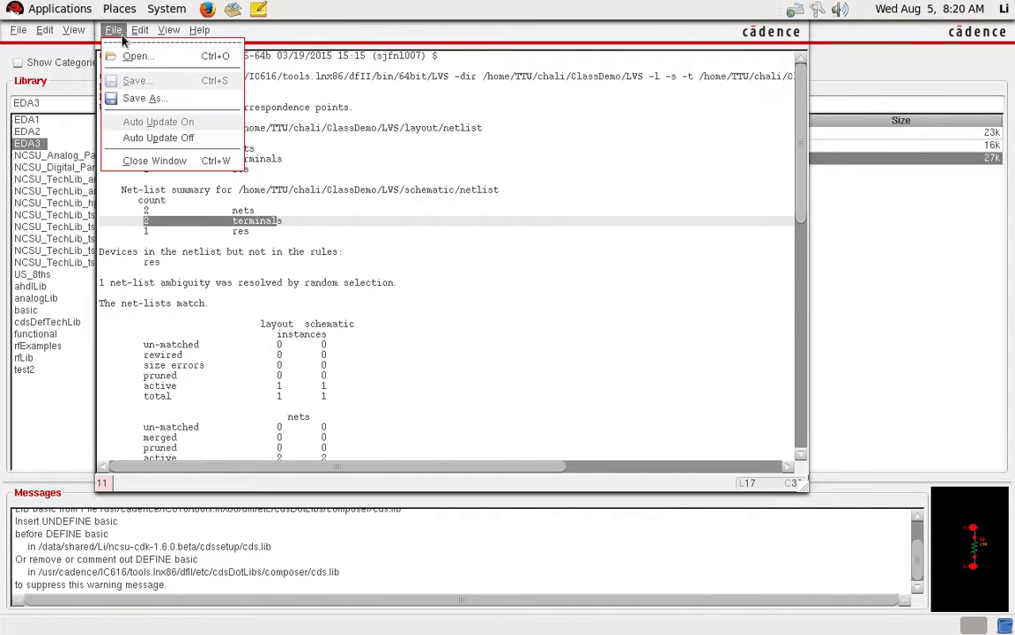
left_click(151, 162)
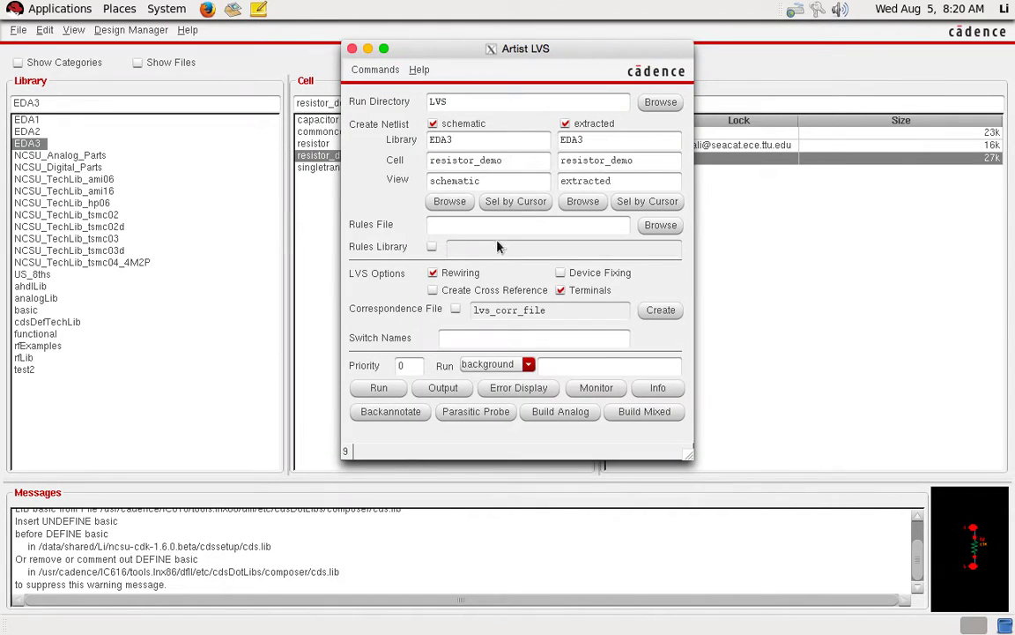
Step: In the resistor_demo layout, draw a 0.9-wide horizontal metal1 path from the left contact outward to about X -15.3
left_click(766, 267)
mouse_move(369, 6)
left_click(211, 8)
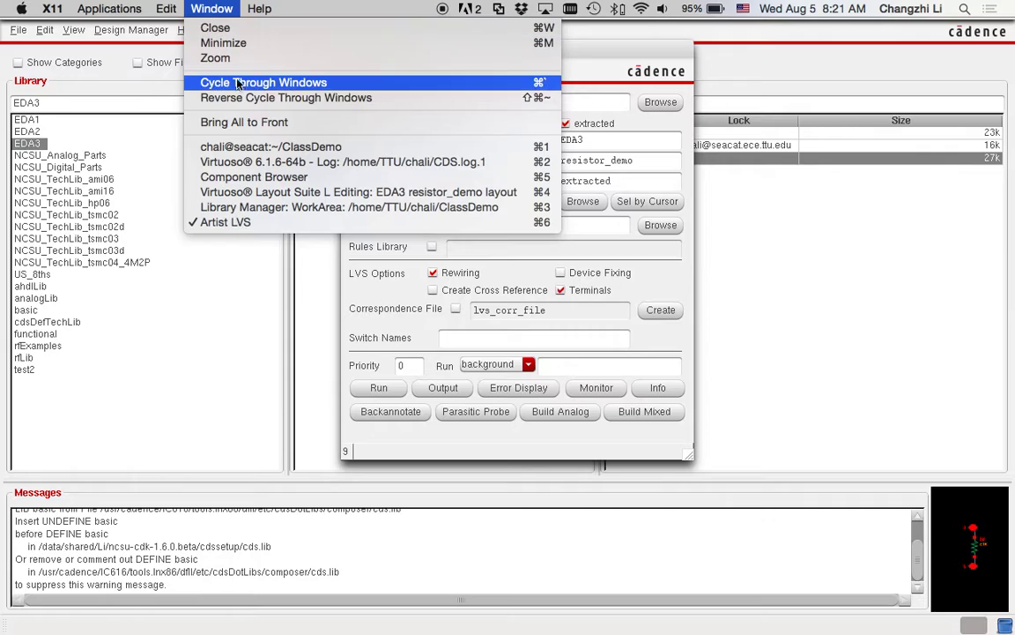
left_click(278, 194)
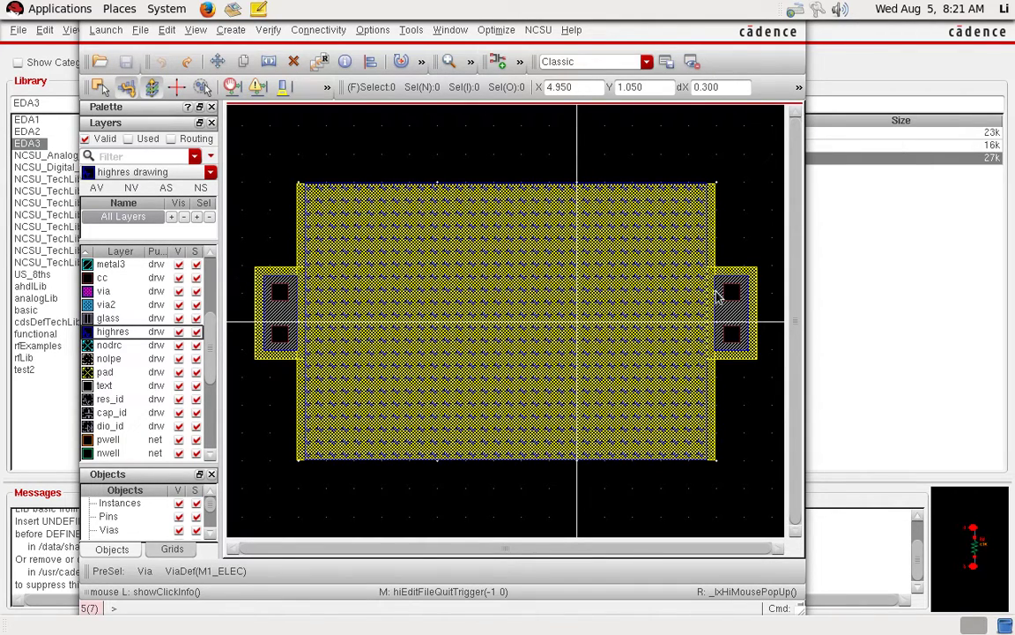
key("Left")
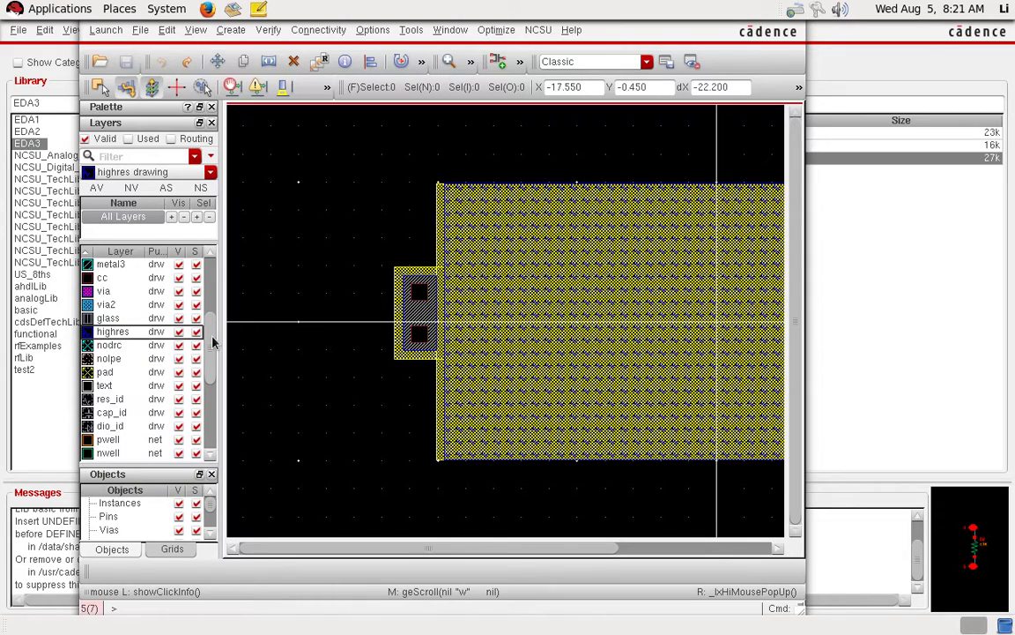
scroll(207, 291, "up", 5)
left_click(112, 385)
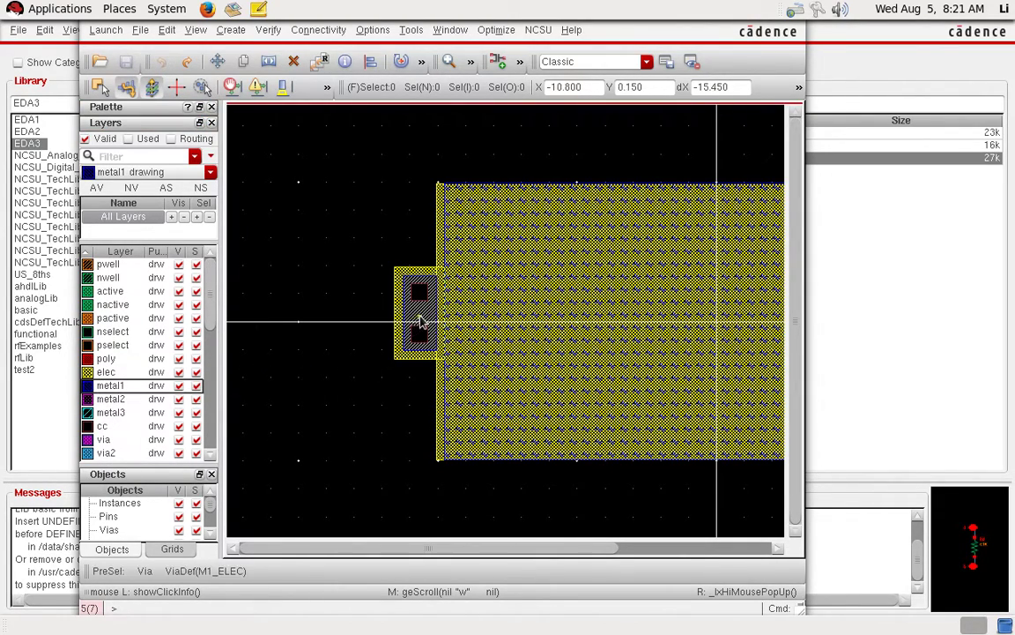
key("p")
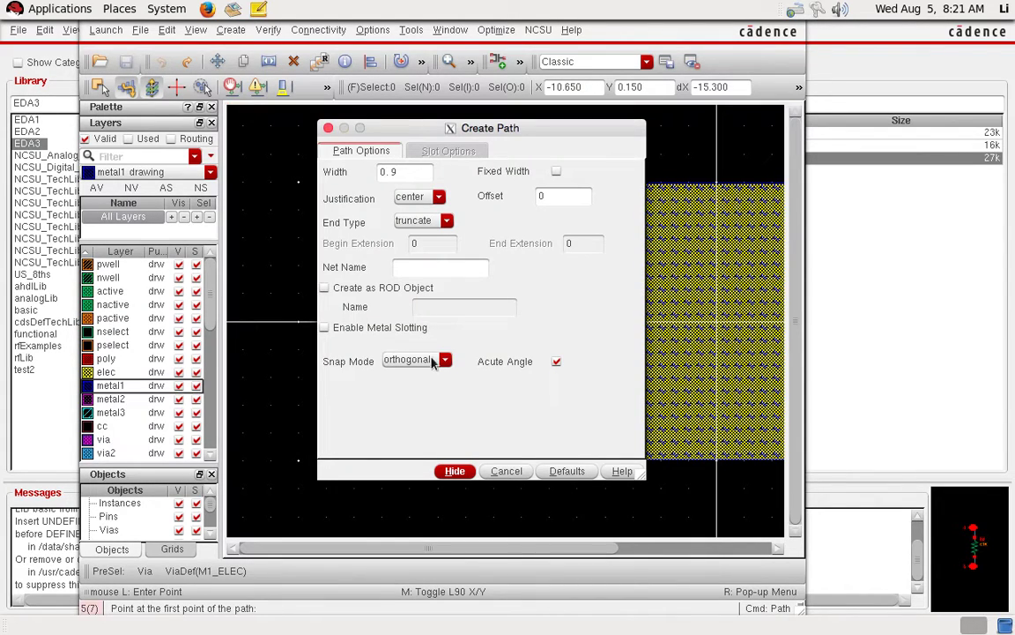
left_click(455, 472)
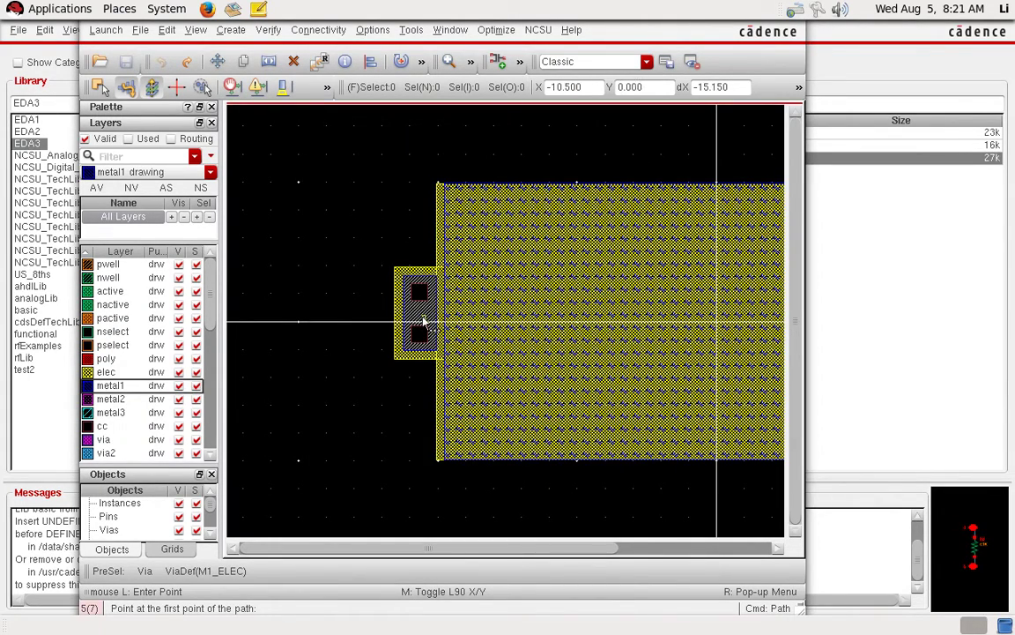
left_click(422, 315)
double_click(290, 314)
key("f")
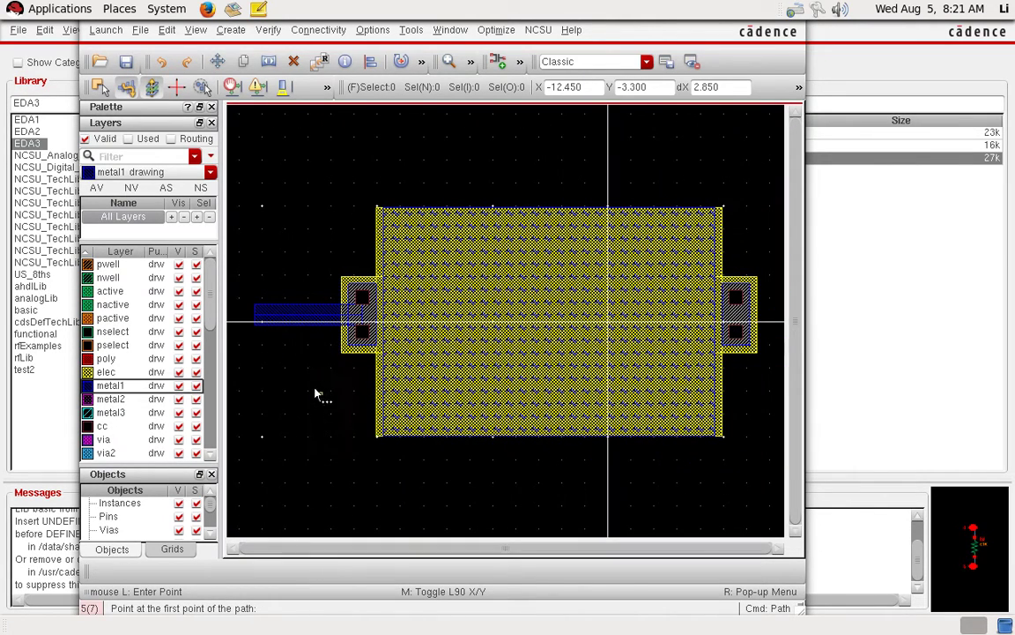
Step: Copy the left metal1 path about 21 units to the right so it extends outward from the right contact
key("c")
left_click(304, 317)
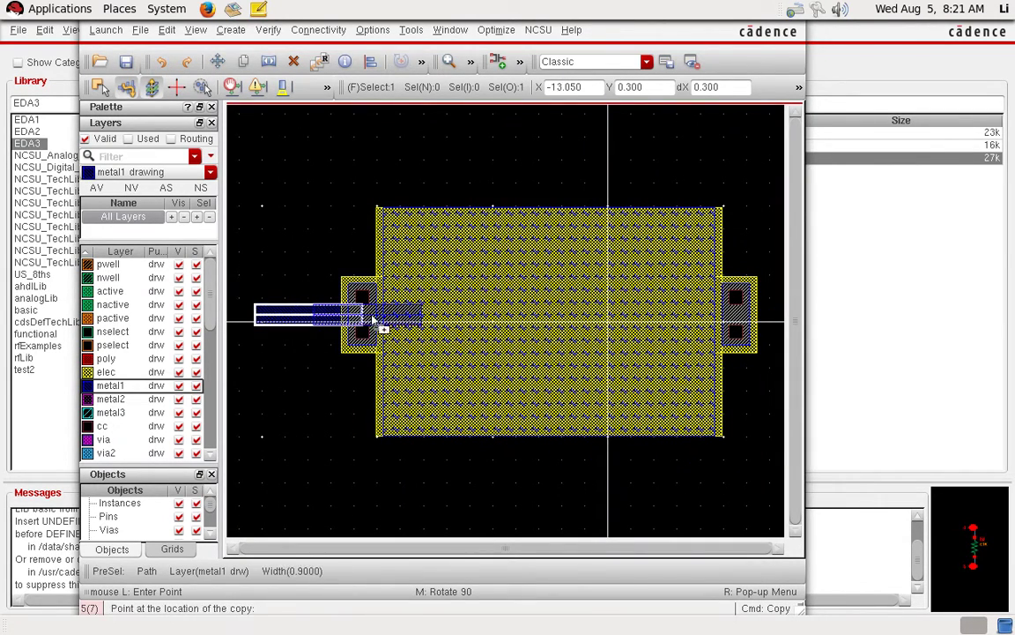
key("Right")
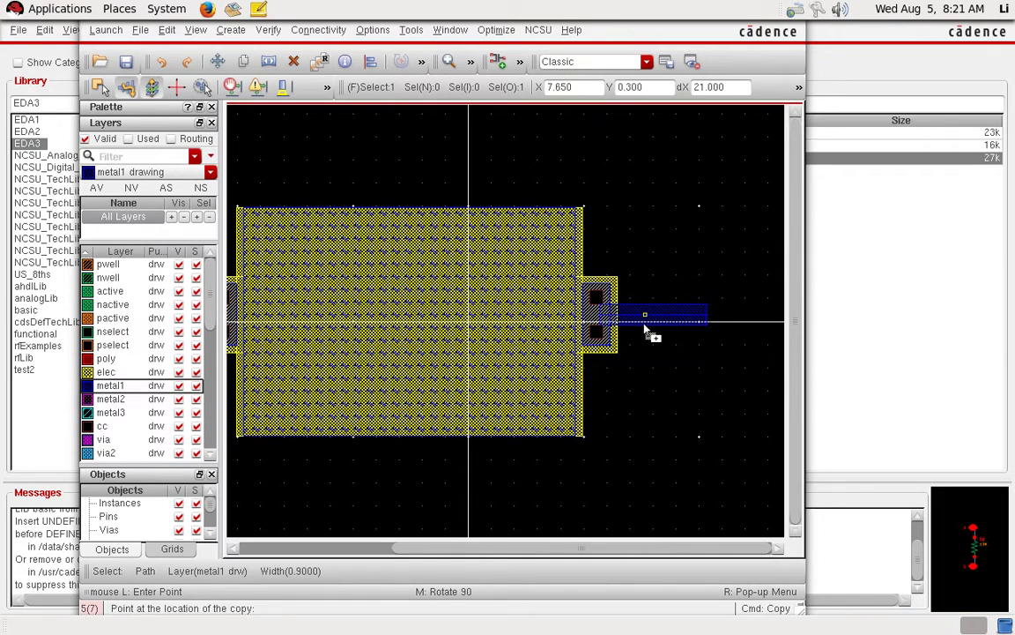
left_click(641, 328)
key("Escape")
key("f")
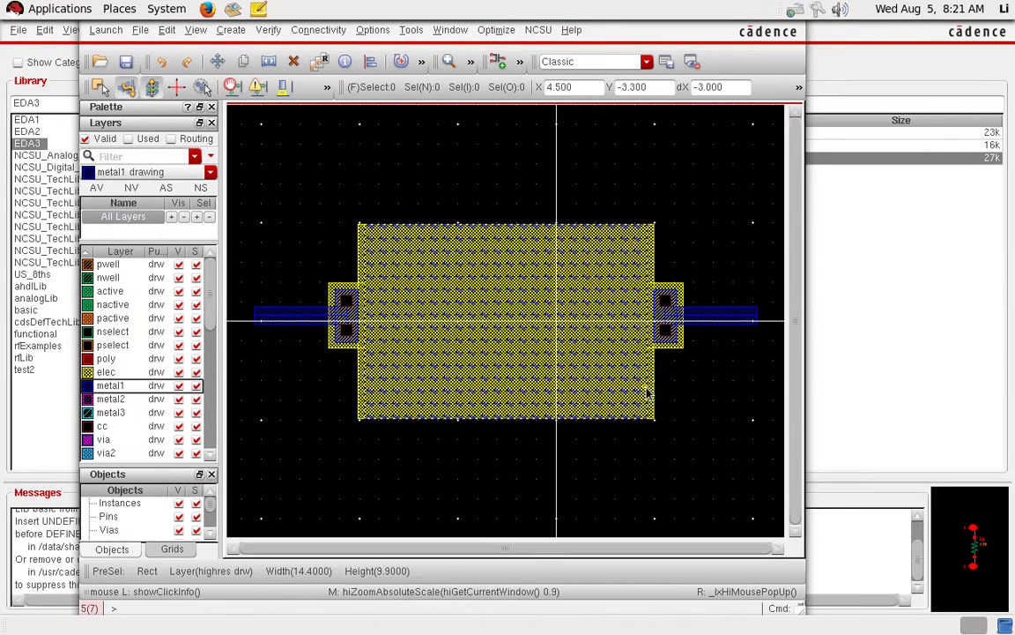
Step: Create rectangular inputOutput pins with labels for terminals a b, placing pin a and its label at the left metal1 path's outer end
left_click(232, 30)
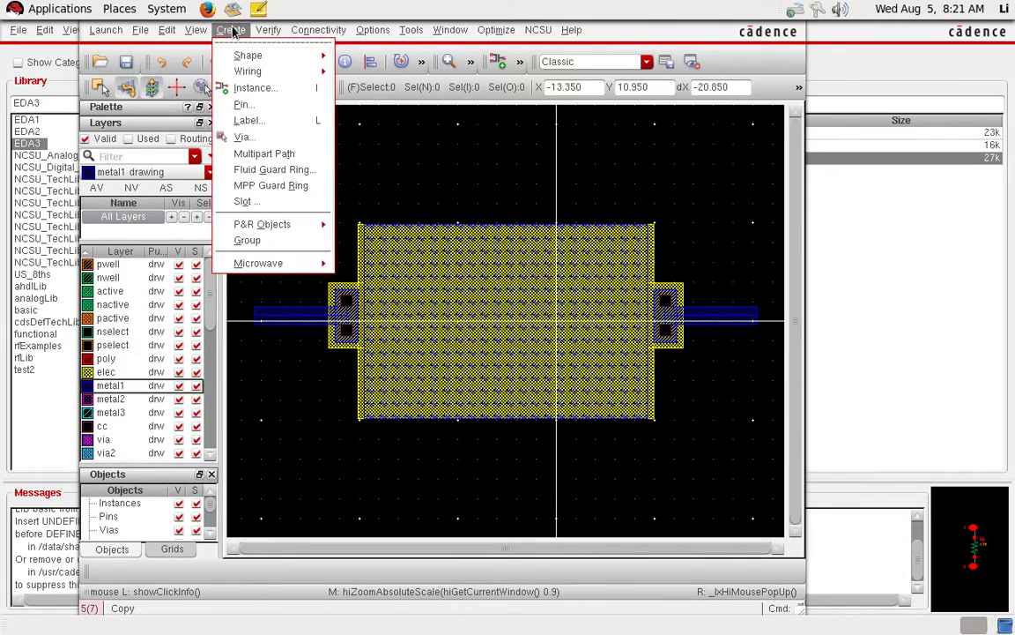
left_click(261, 106)
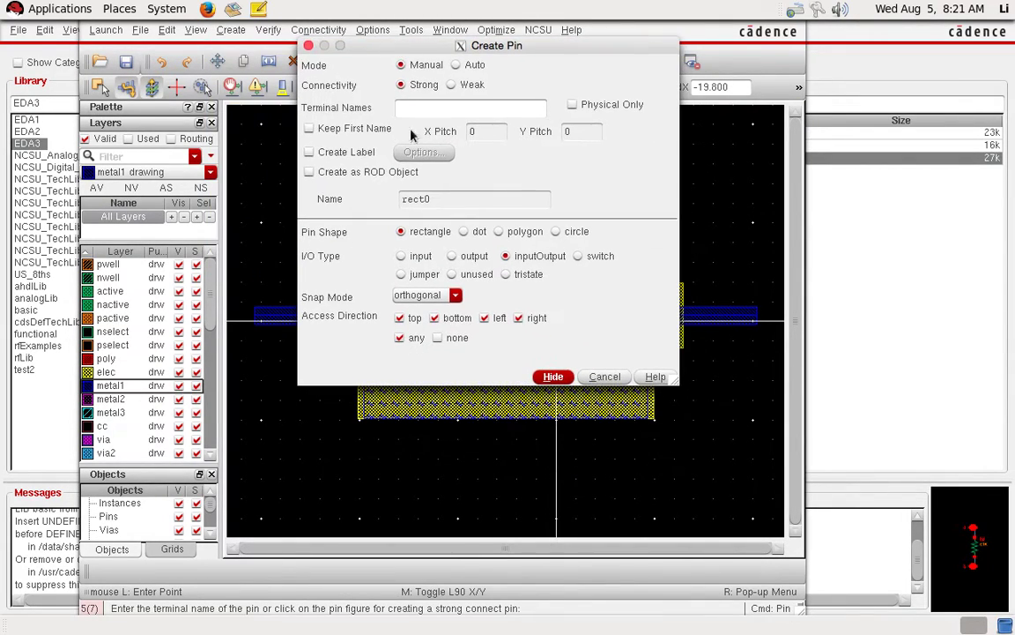
type("a b")
left_click(308, 152)
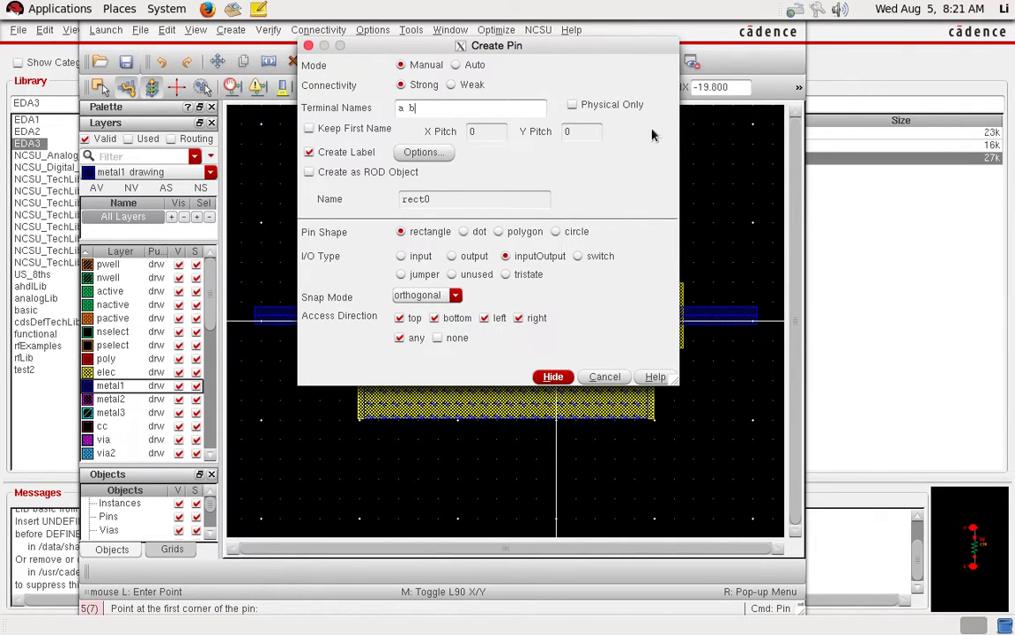
key("F3")
right_click_drag(246, 270, 262, 342)
left_click(525, 341)
left_click(570, 386)
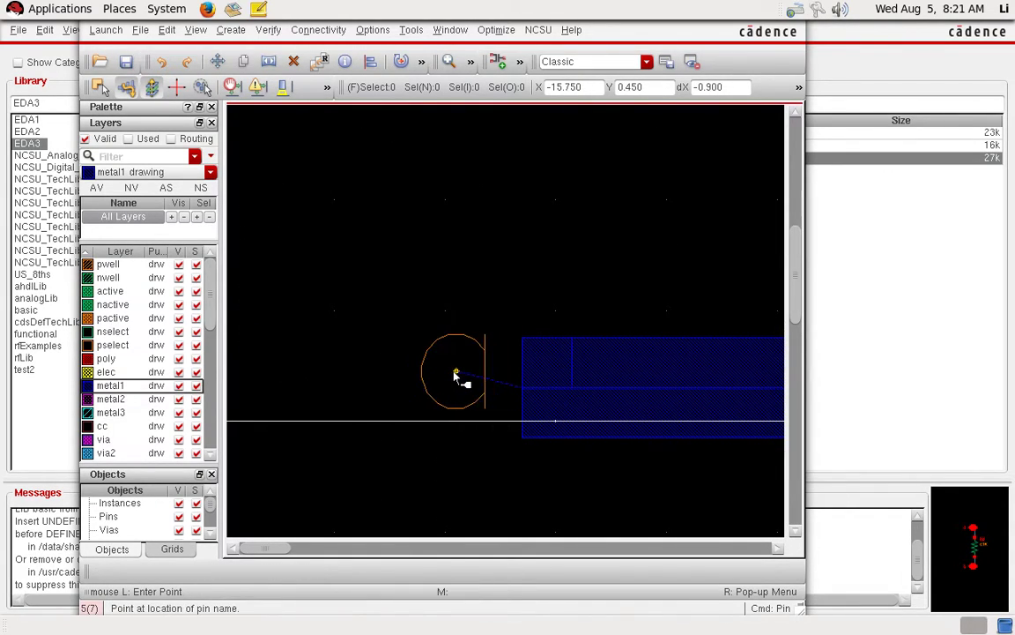
left_click(451, 388)
key("f")
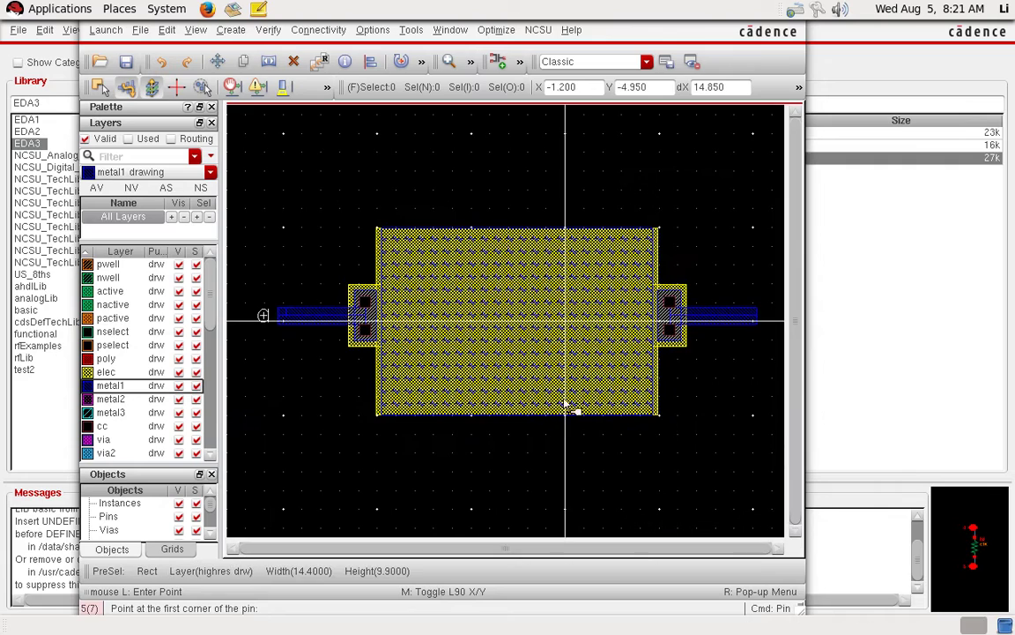
Step: Place pin b at the outer end of the right metal1 path with its label just beyond it, and save the layout
right_click_drag(690, 301, 788, 365)
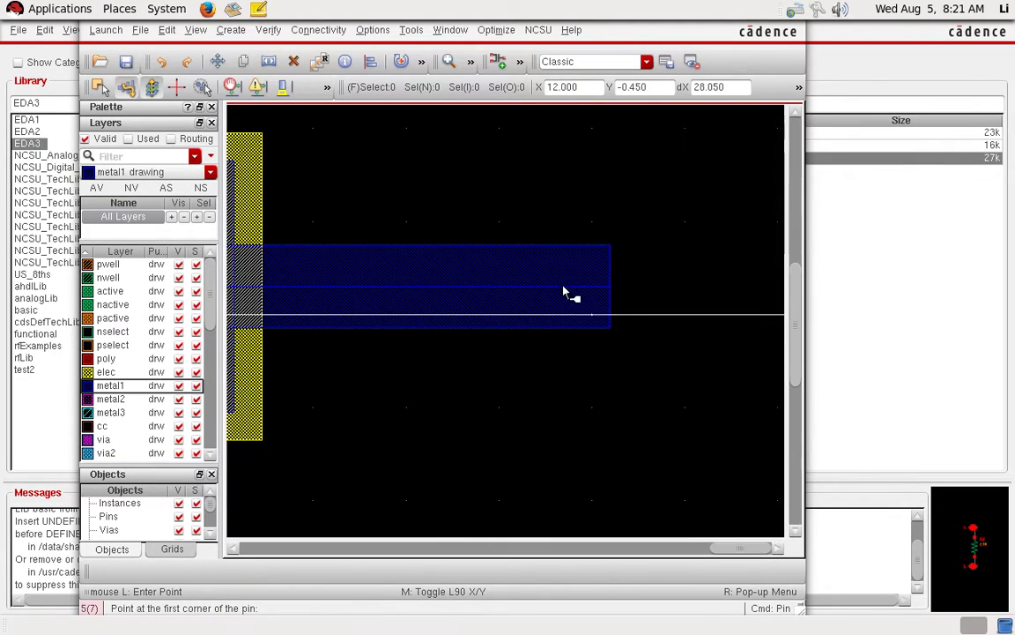
left_click(570, 248)
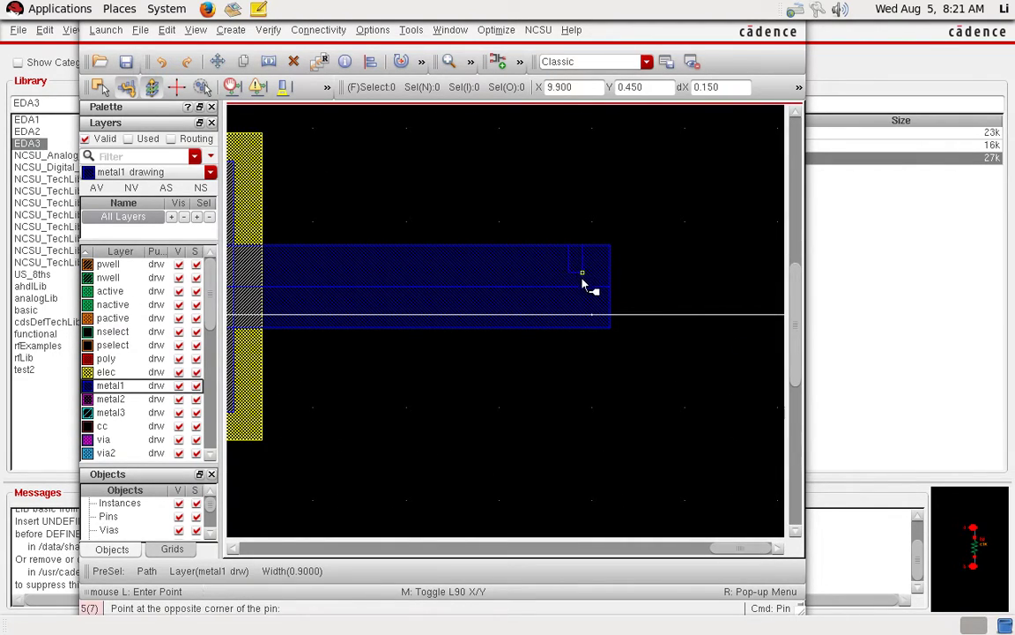
left_click(610, 288)
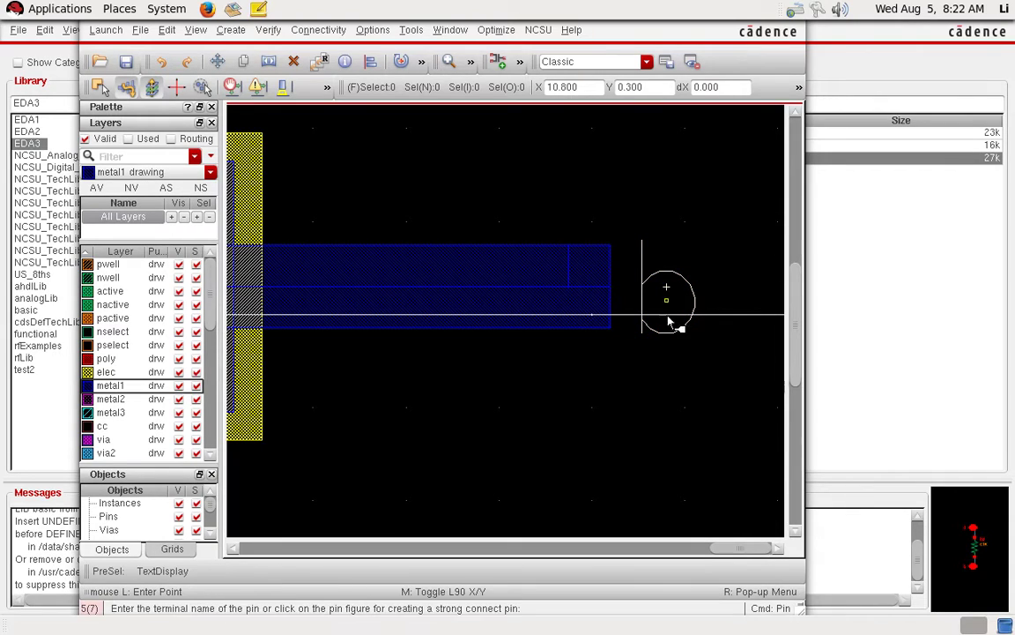
left_click(668, 317)
key("f")
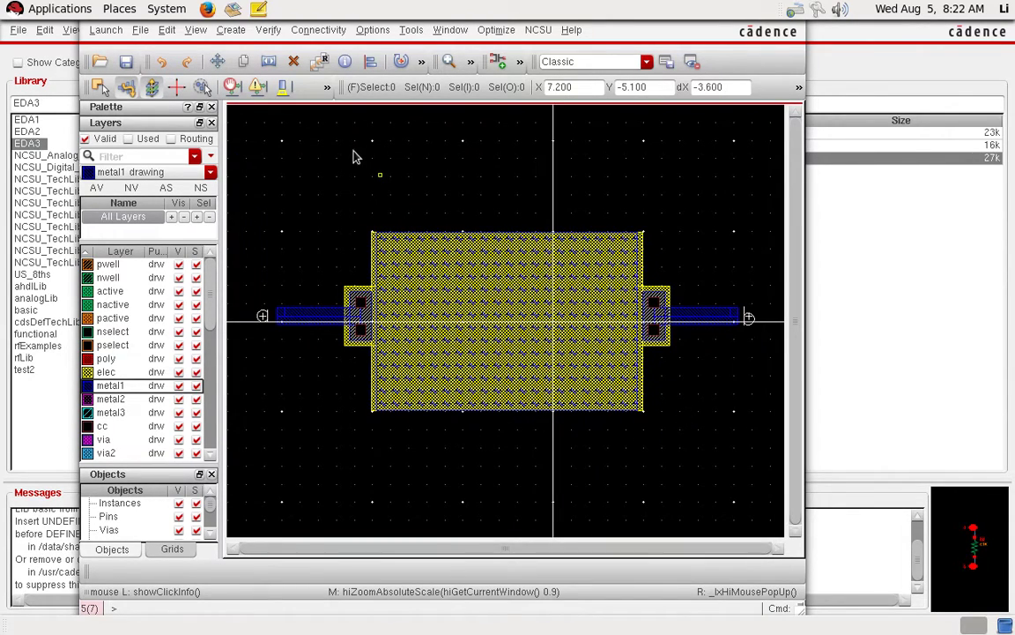
left_click(126, 61)
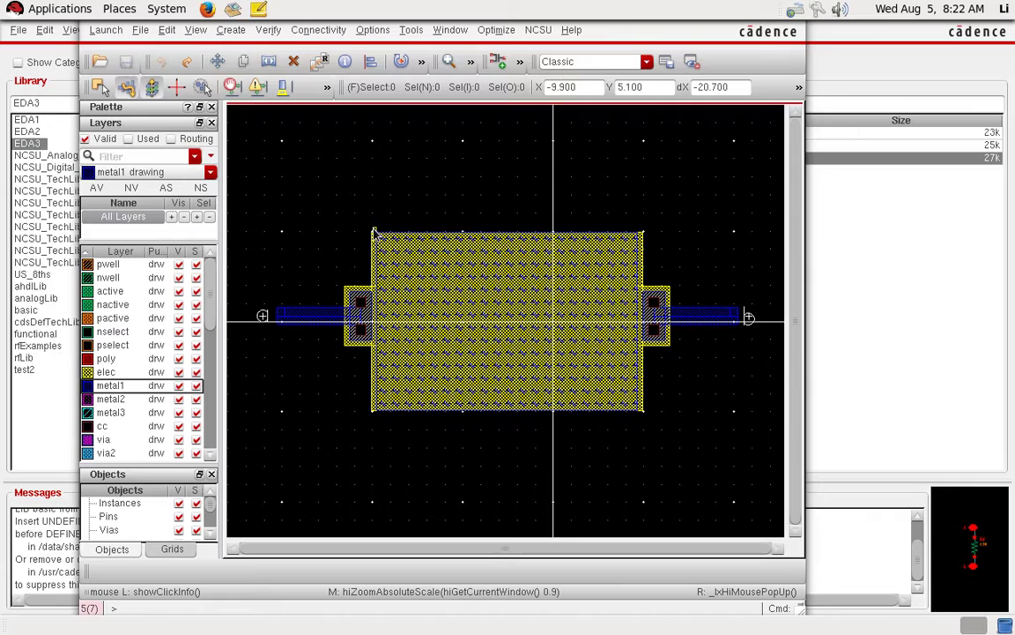
Step: Run DRC on the resistor_demo layout, check the log for rule violations, and return to the layout
left_click(268, 29)
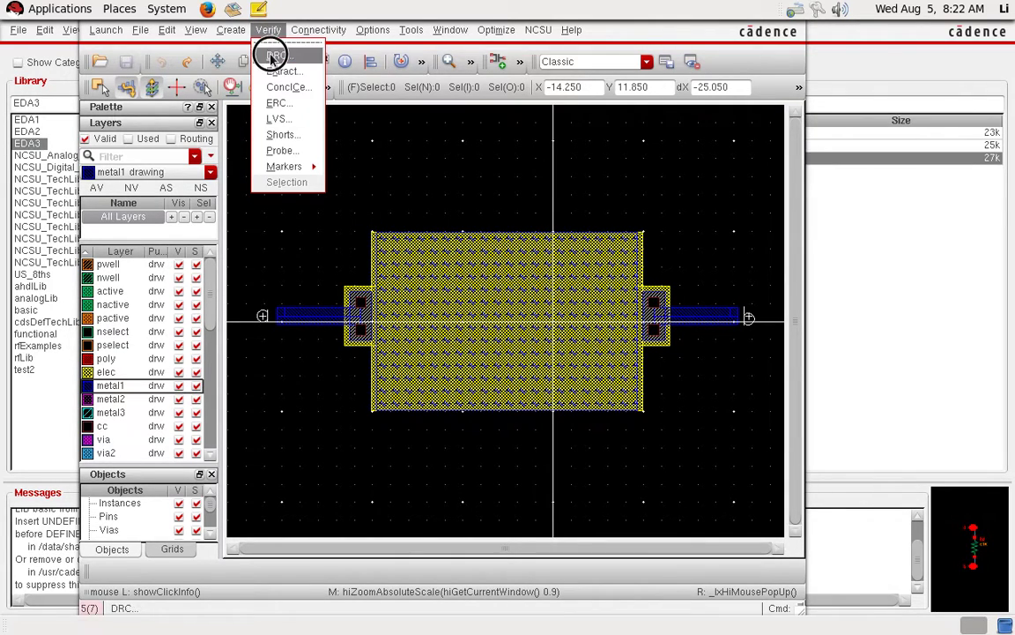
left_click(275, 55)
left_click(472, 460)
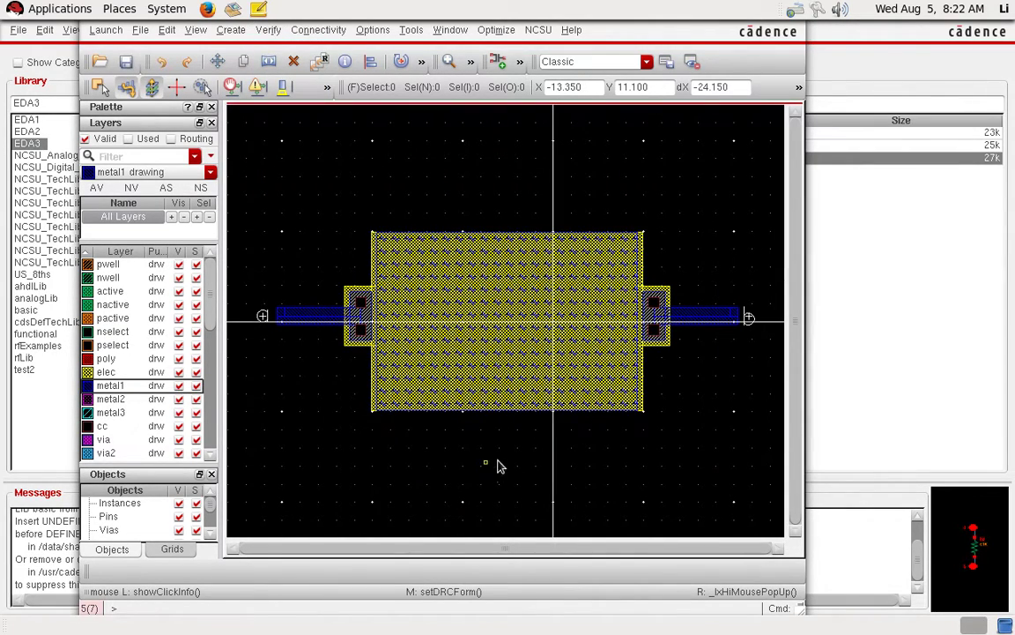
mouse_move(381, 6)
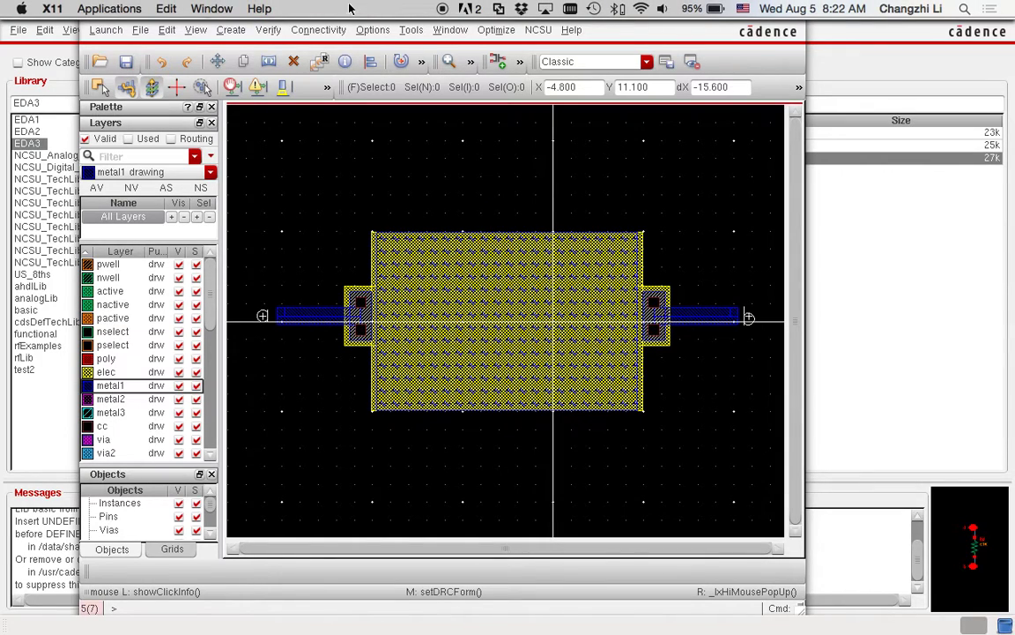
left_click(211, 9)
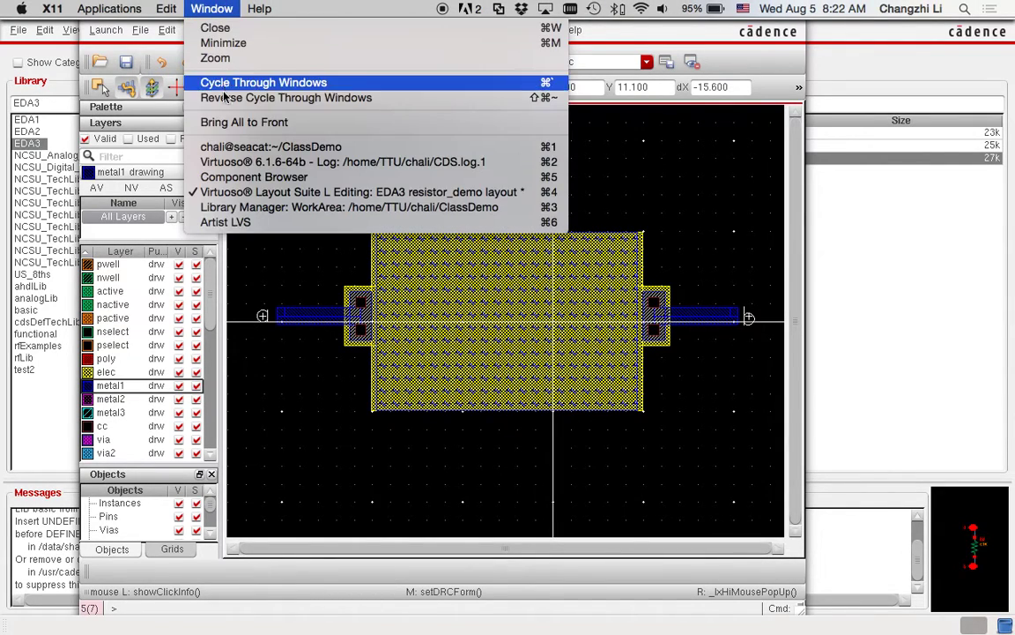
left_click(237, 167)
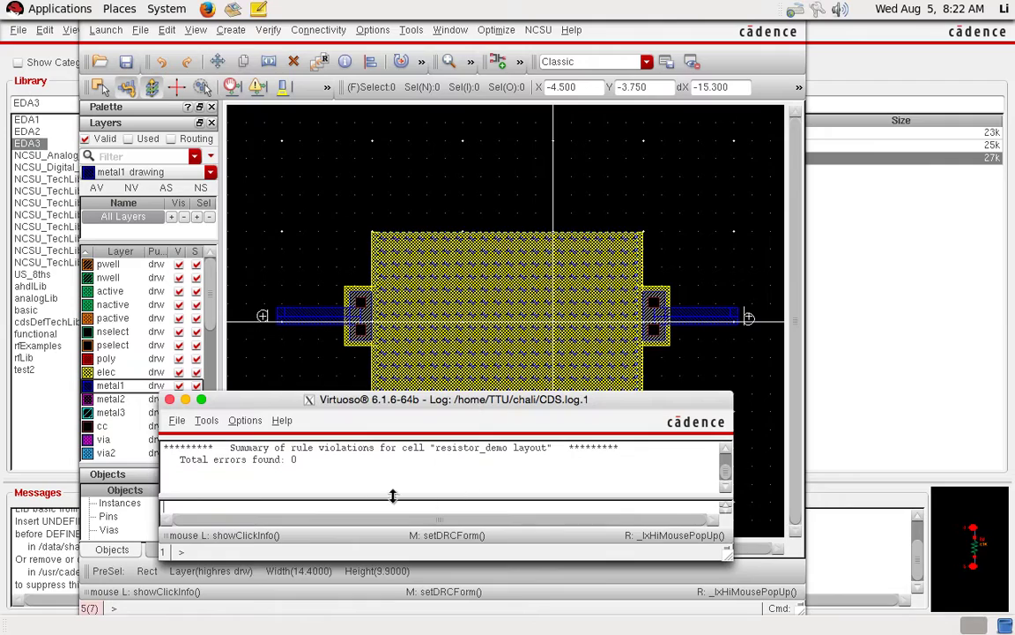
left_click(293, 150)
Step: Extract the resistor_demo layout with the flat method into the extracted view, using the divaEXT.rul rules file
left_click(268, 30)
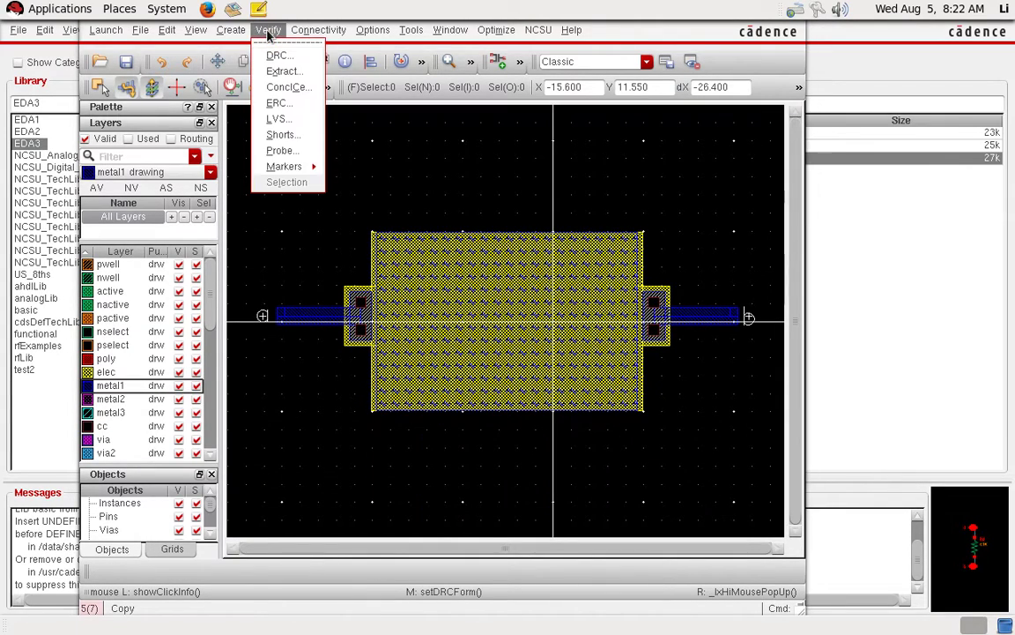
left_click(280, 71)
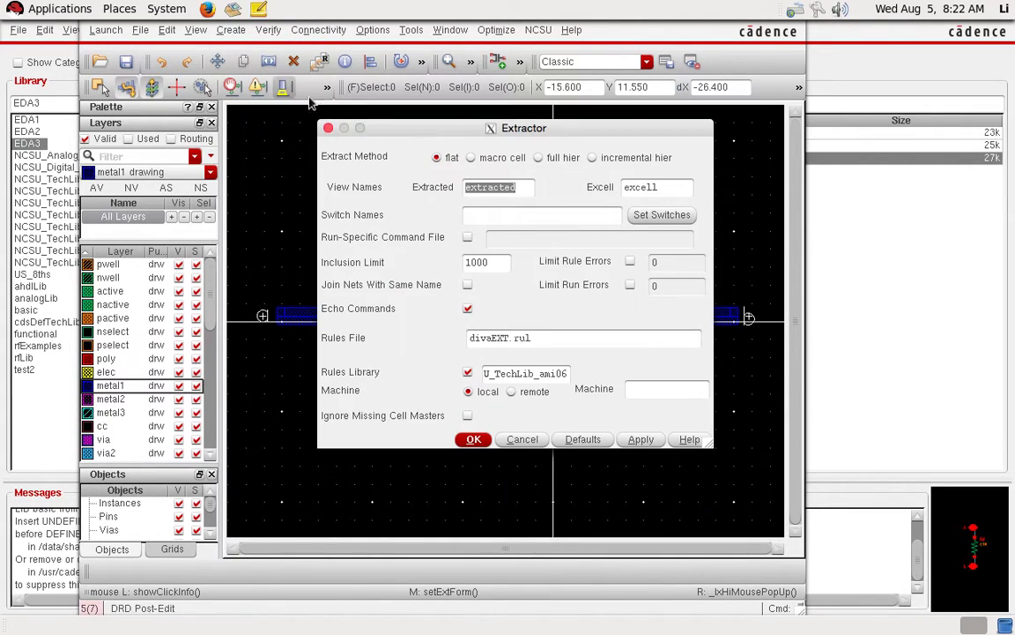
left_click(474, 440)
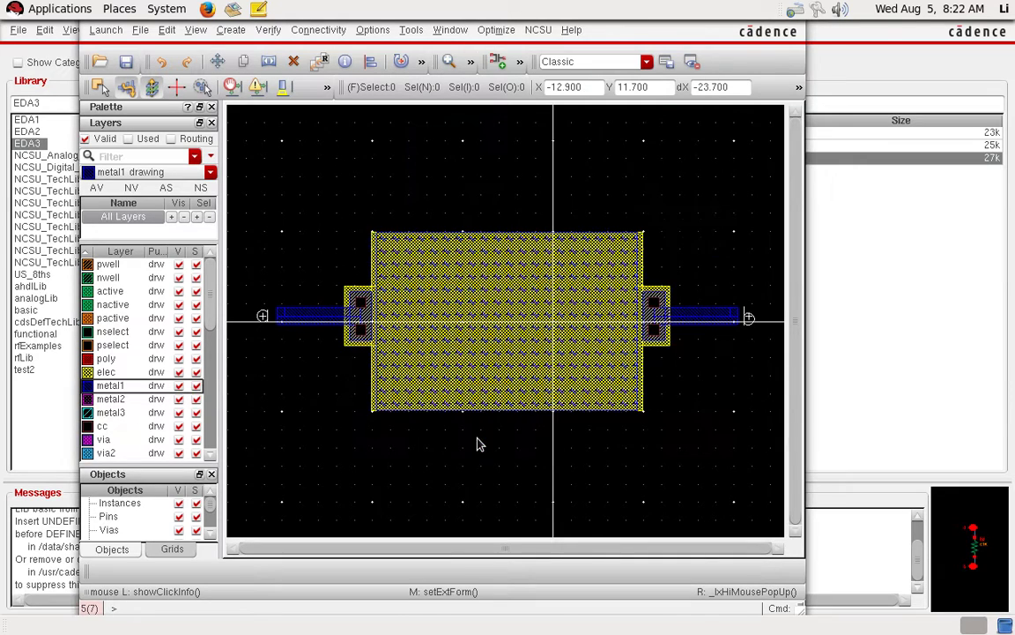
Step: Open the resistor_demo extracted view, examine the extracted resistor's value and its terminals a and b, and close the view
left_click(877, 296)
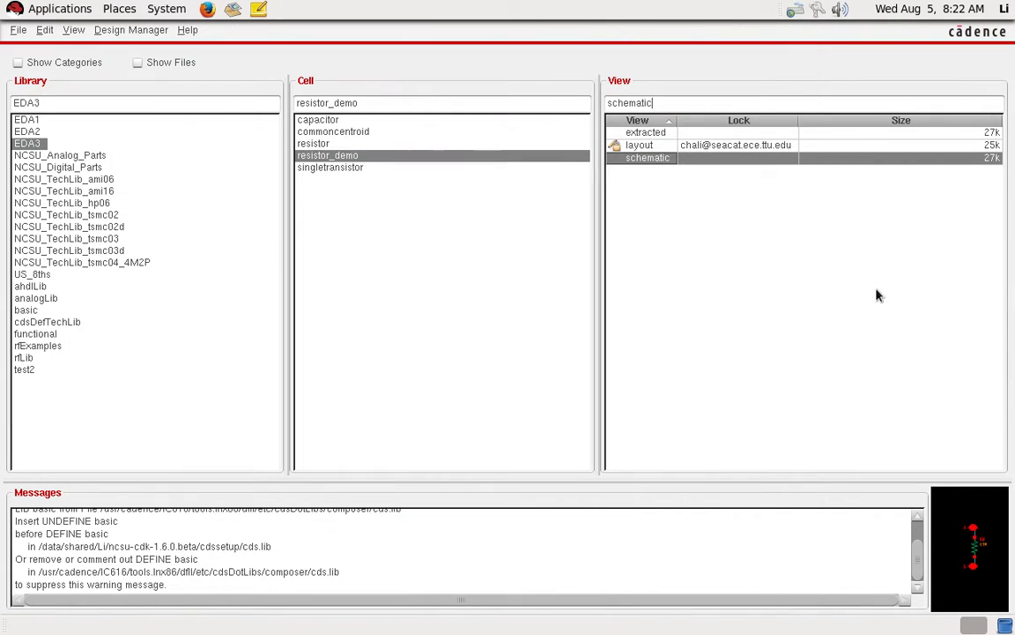
double_click(653, 131)
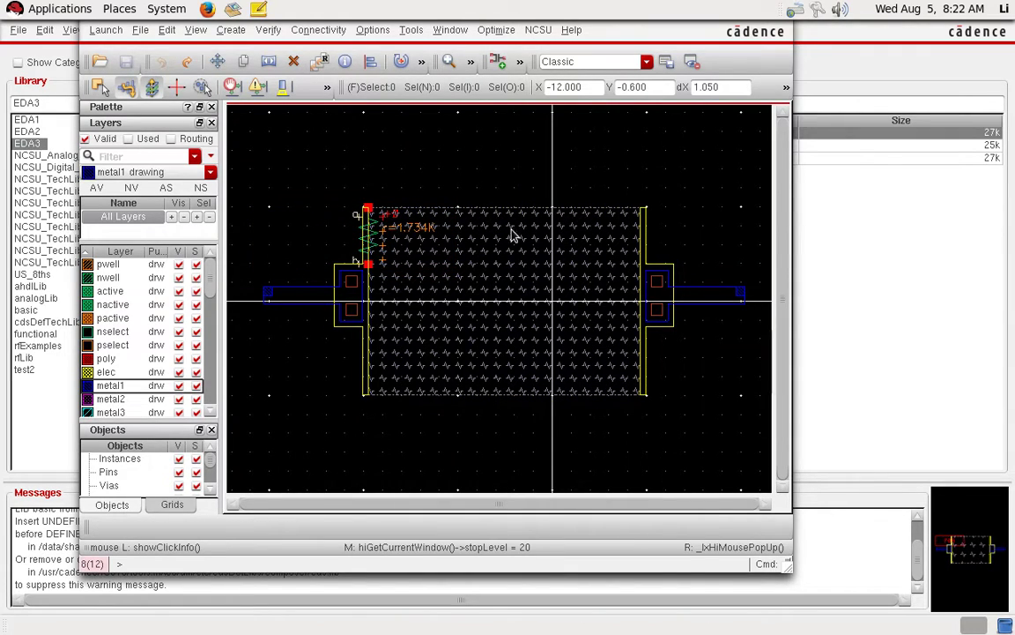
key("z")
left_click_drag(331, 174, 473, 293)
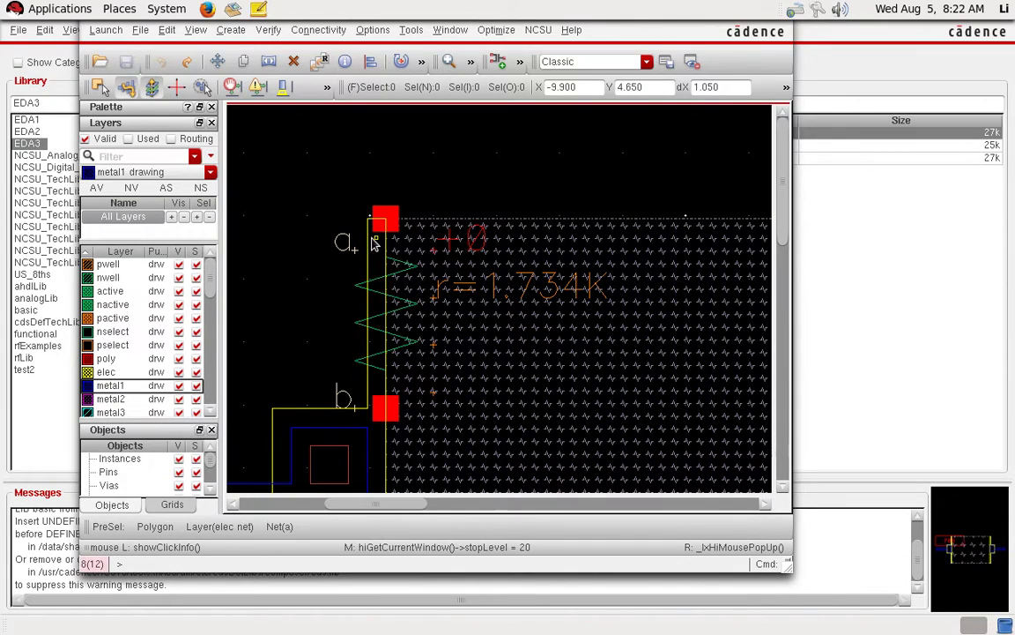
left_click(140, 30)
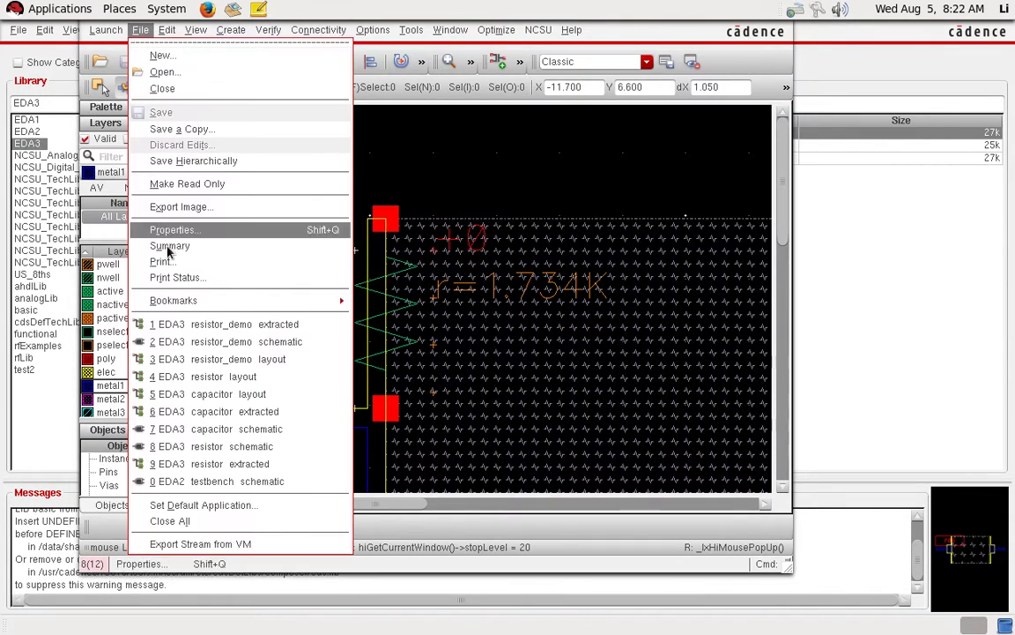
left_click(192, 89)
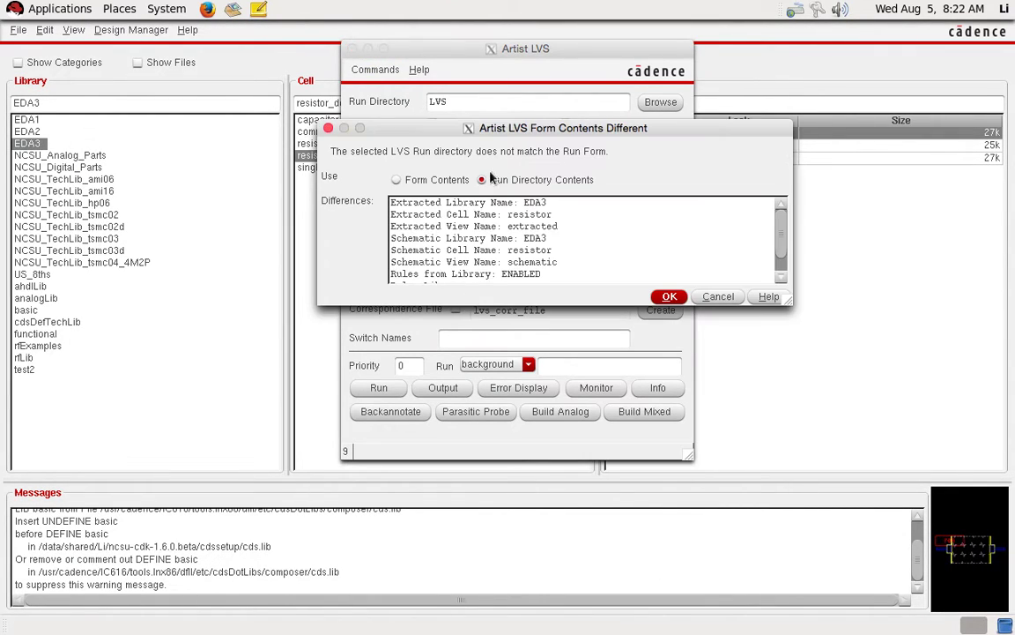
Step: Run LVS between the resistor_demo schematic and extracted views, save the modified layout when asked, check the log, and dismiss the completion notice
key("Return")
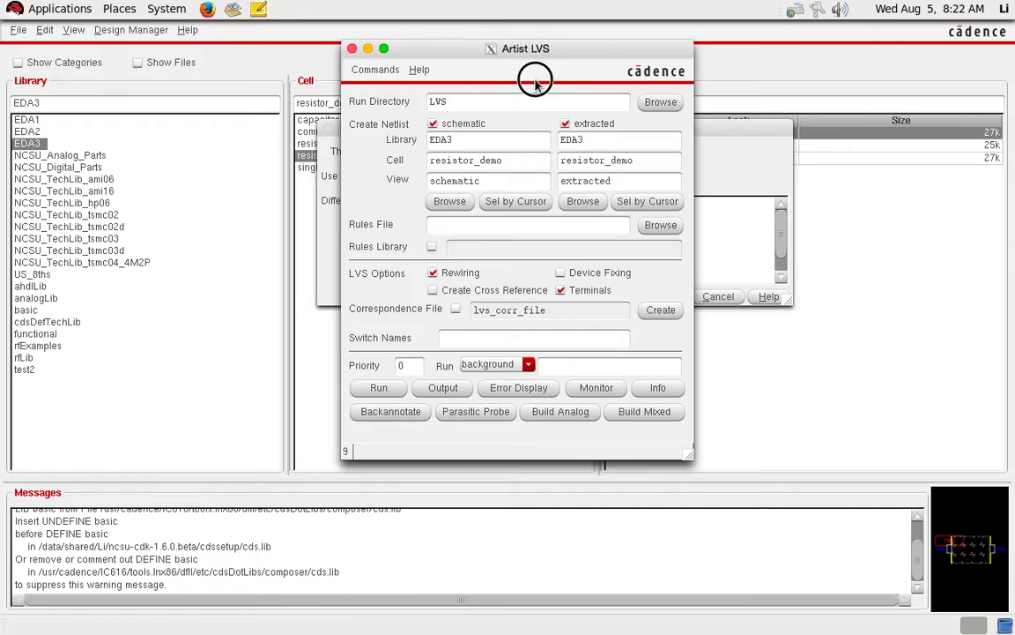
left_click(392, 394)
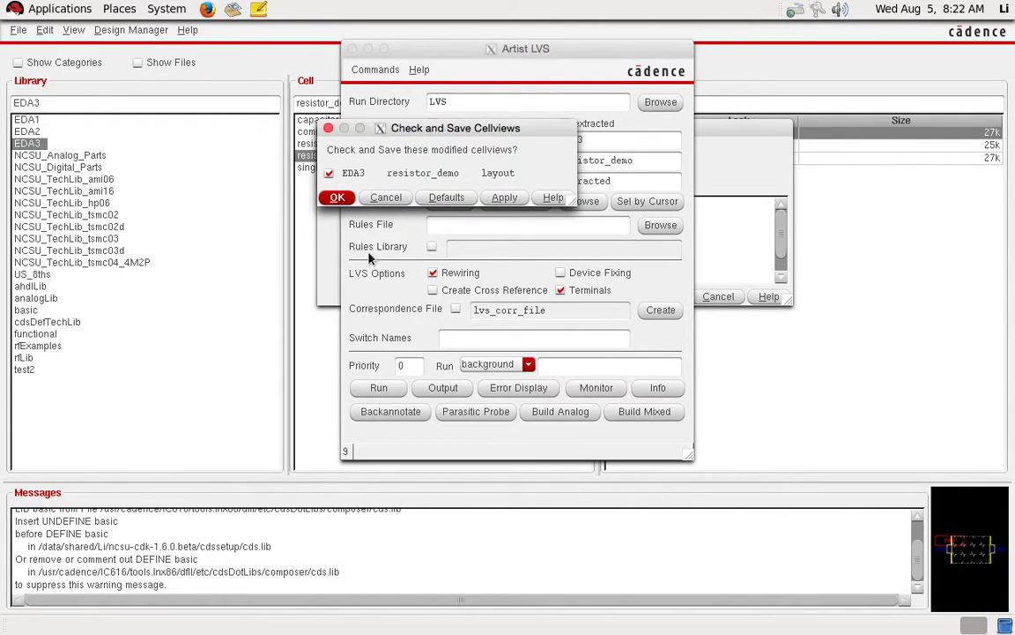
left_click(335, 197)
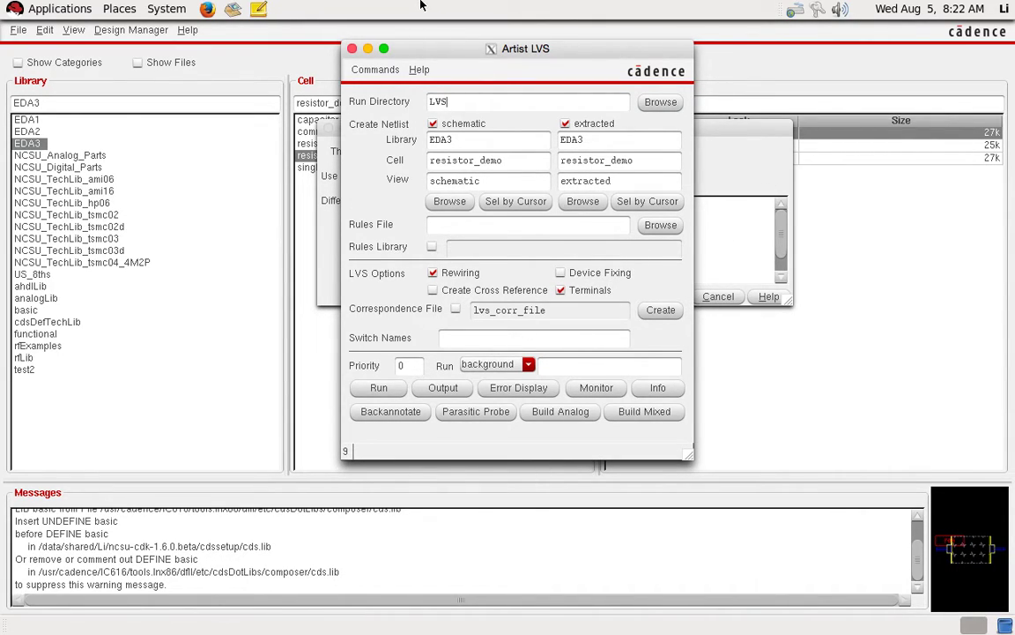
mouse_move(420, 5)
left_click(213, 8)
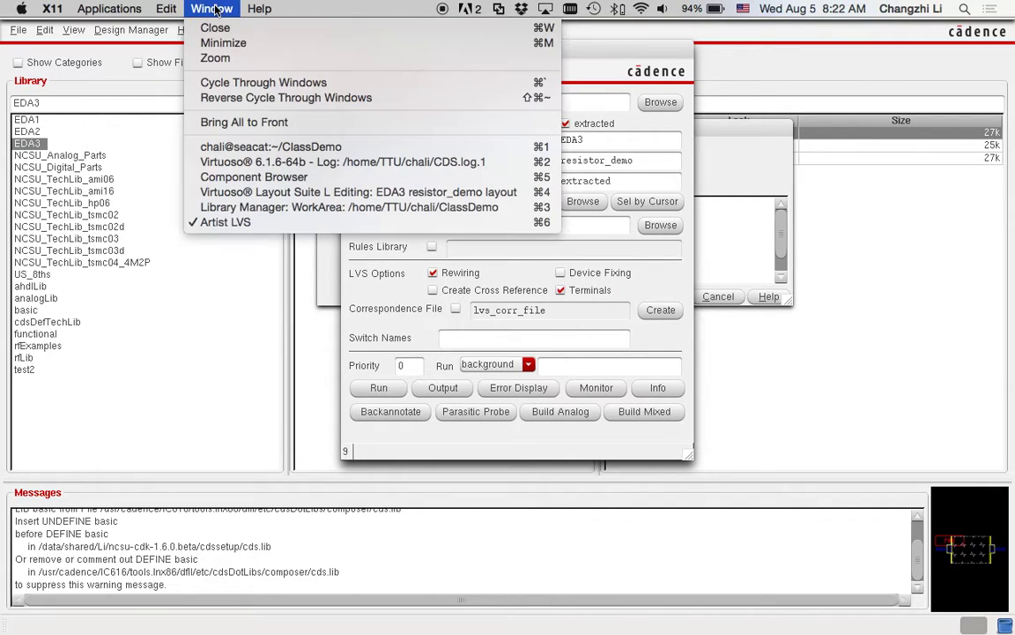
left_click(280, 162)
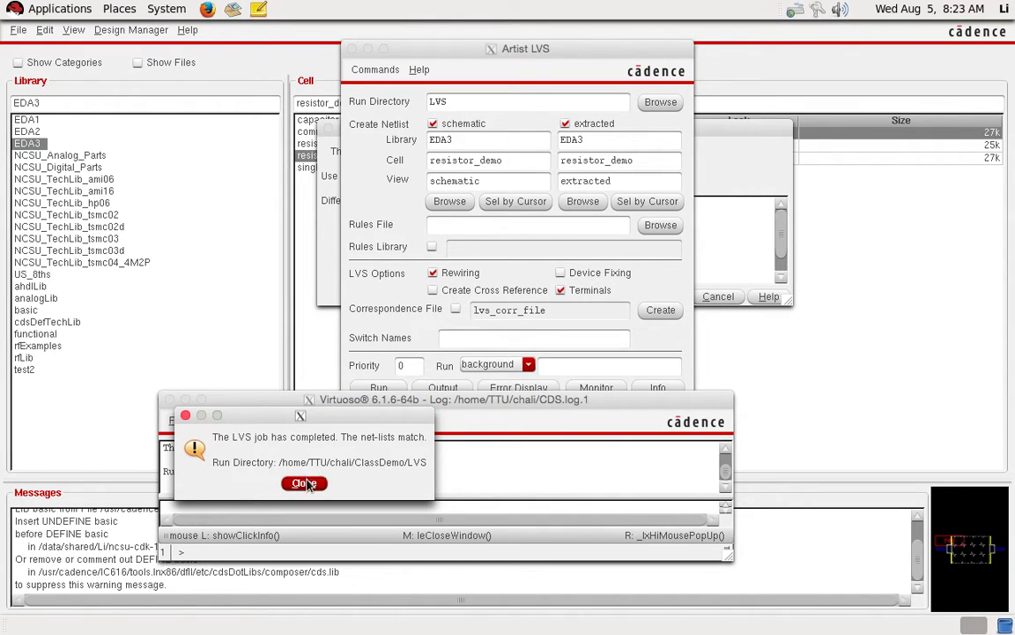
left_click(304, 483)
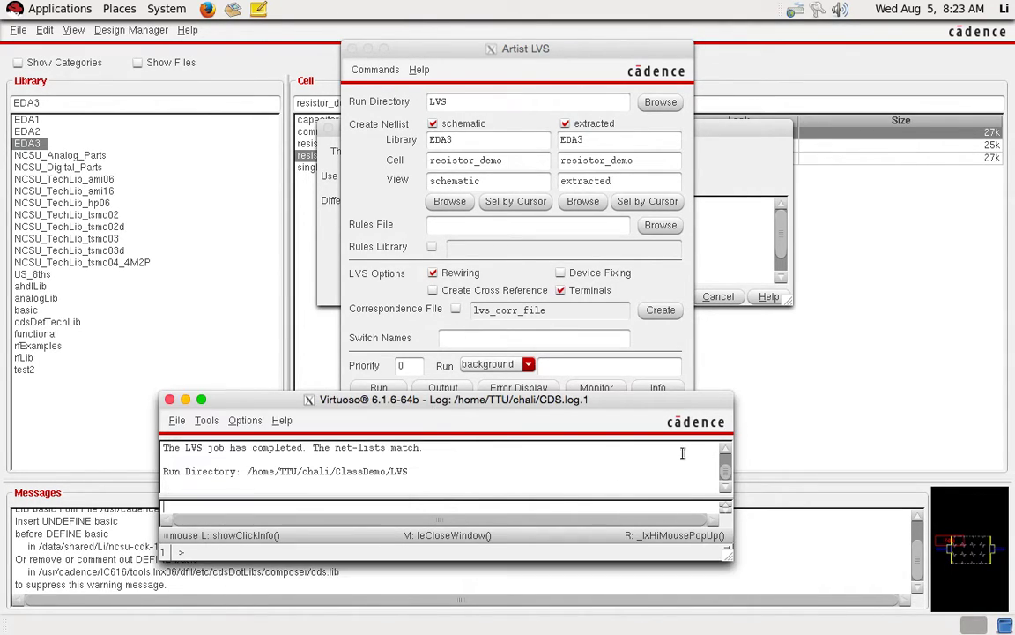
Step: Review the LVS output report, comparing the layout and schematic terminals and res devices, and close the report
left_click(401, 322)
left_click(446, 389)
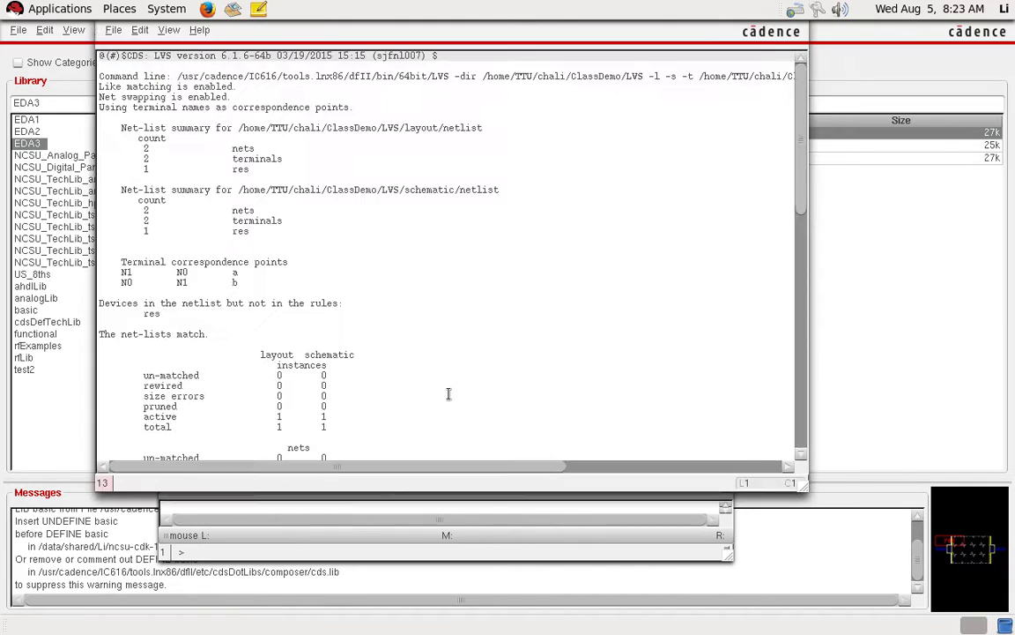
left_click_drag(234, 159, 290, 163)
double_click(241, 170)
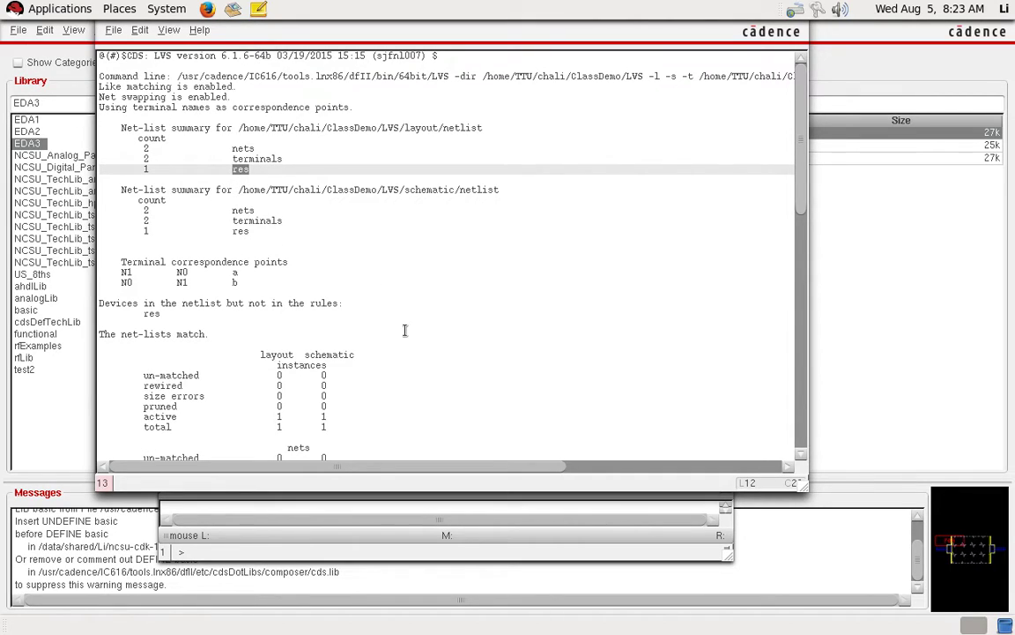
left_click_drag(798, 194, 797, 66)
left_click(113, 30)
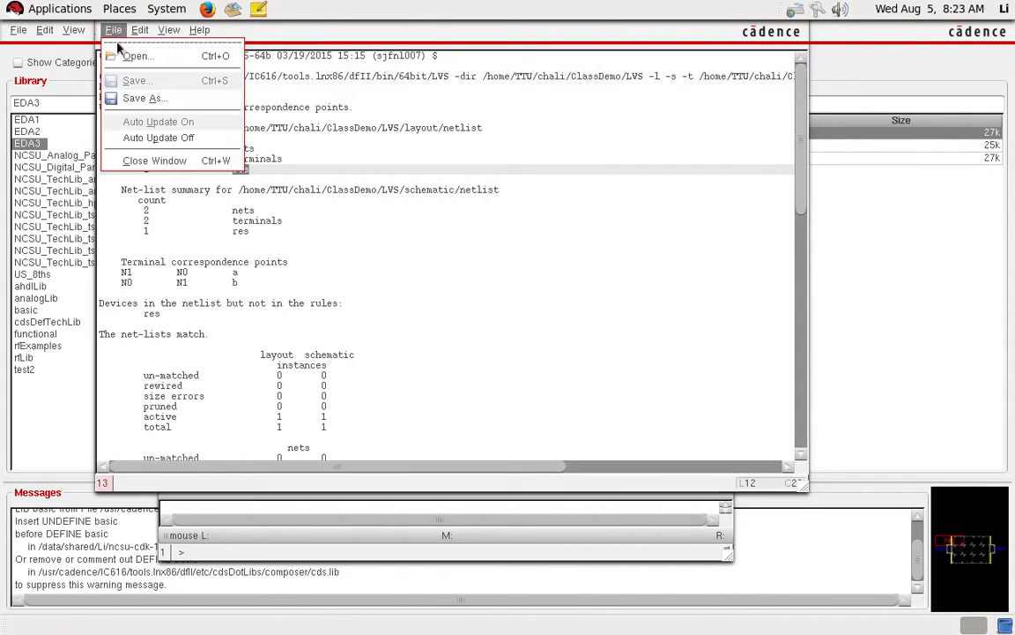
left_click(151, 162)
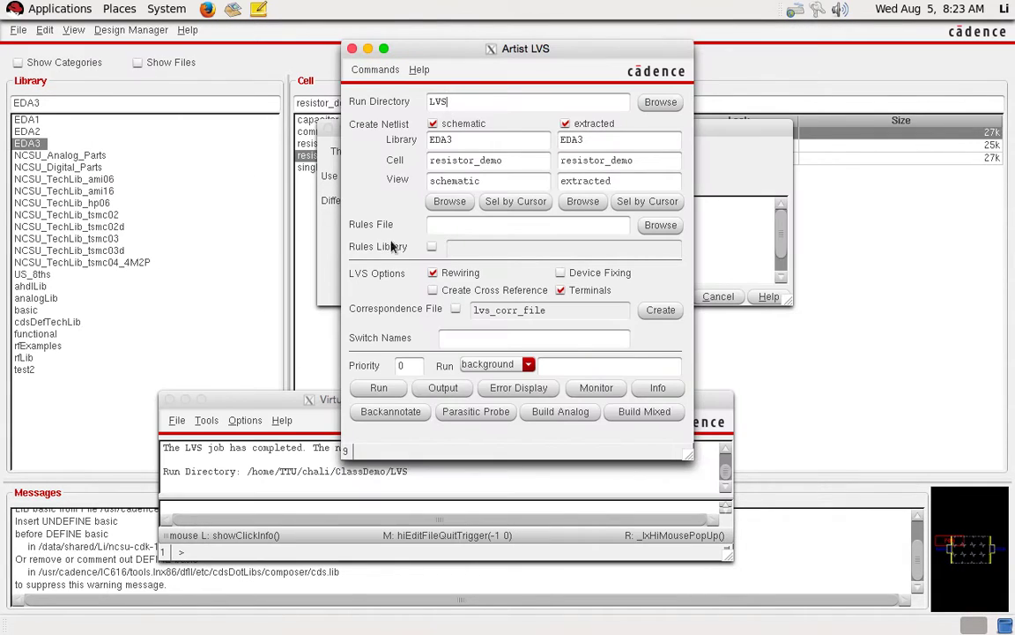
Step: Accept the run directory contents for the mismatched LVS form, and bring the resistor_demo layout window forward
left_click(334, 265)
left_click(665, 295)
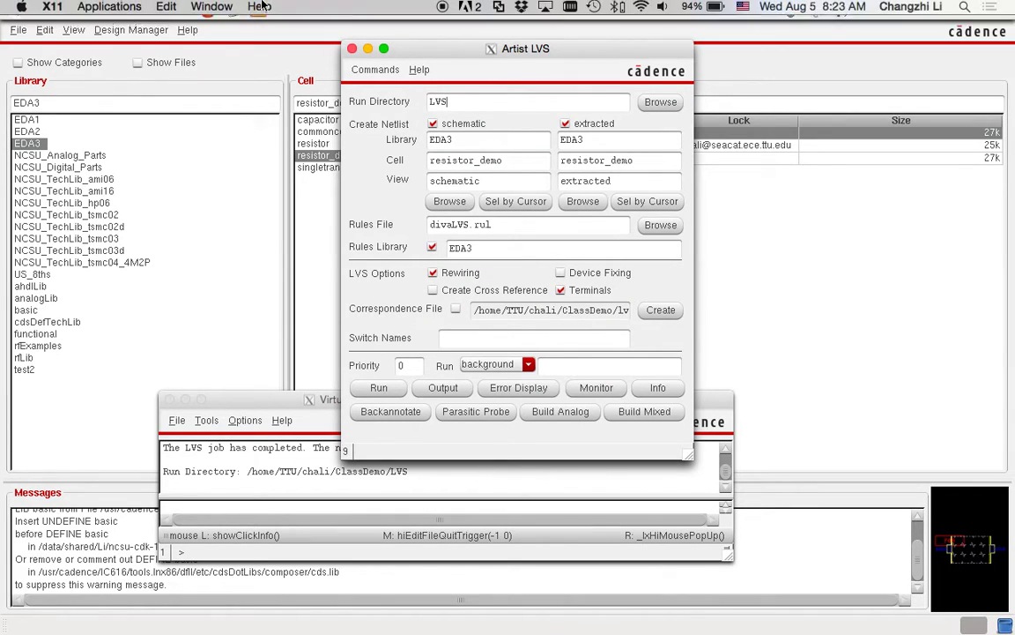
left_click(211, 8)
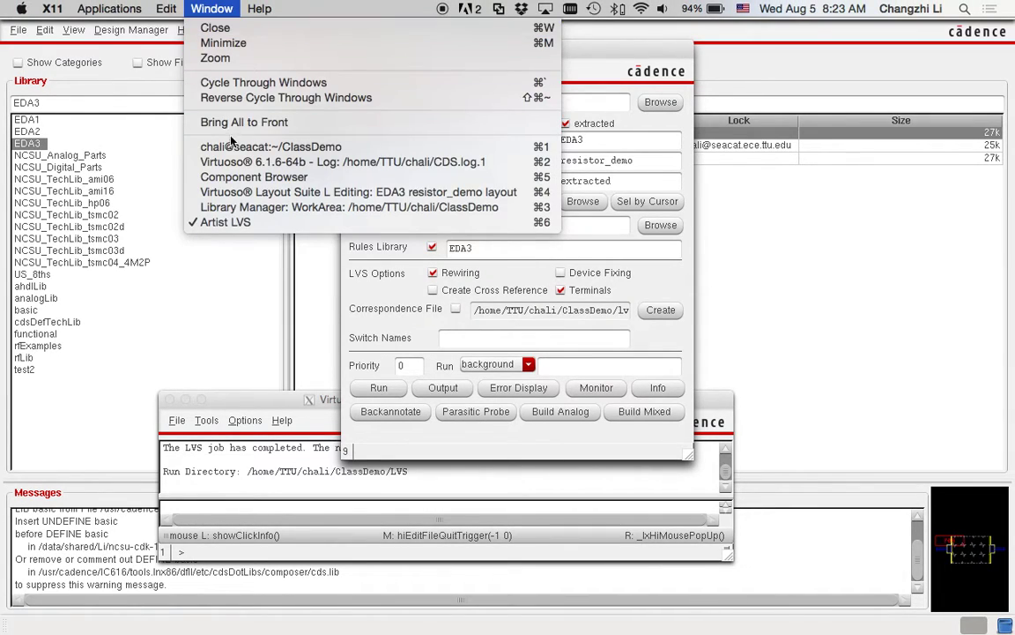
left_click(253, 193)
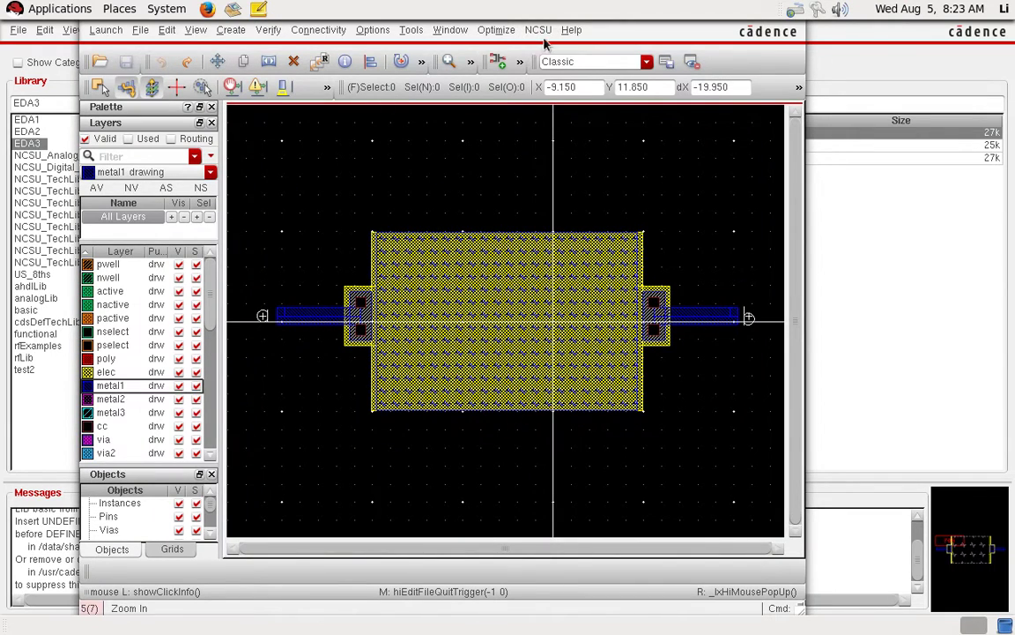
Step: Modify the LVS rules to turn off Compare Resistor Parameters and Compare Capacitor Parameters
left_click(538, 29)
left_click(547, 74)
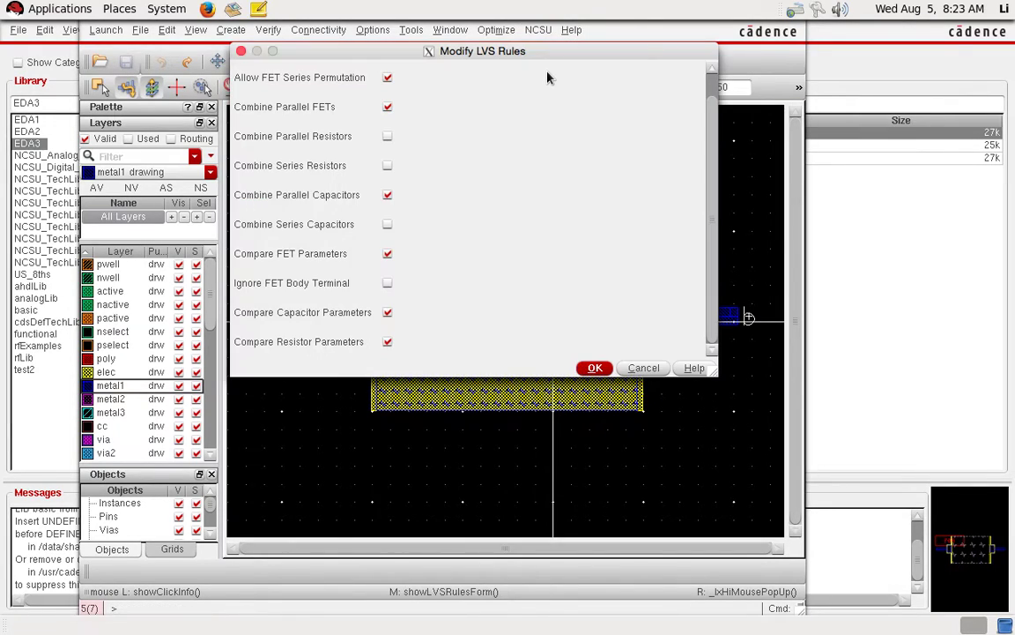
left_click(388, 341)
left_click(595, 367)
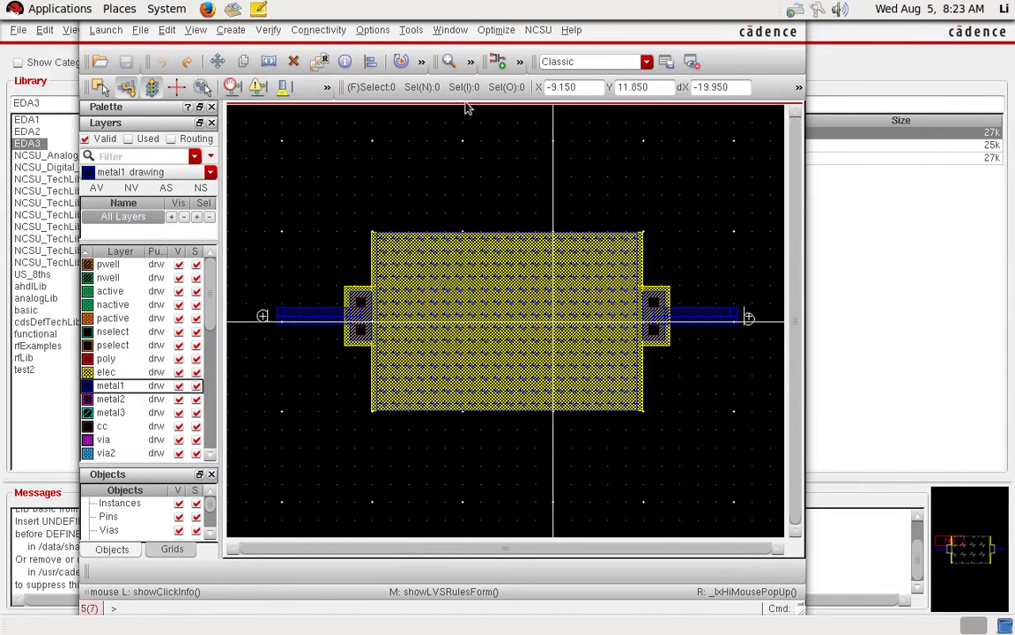
Step: Reopen the LVS rules, turn Compare Capacitor Parameters back on, and apply the rules
left_click(538, 30)
left_click(546, 73)
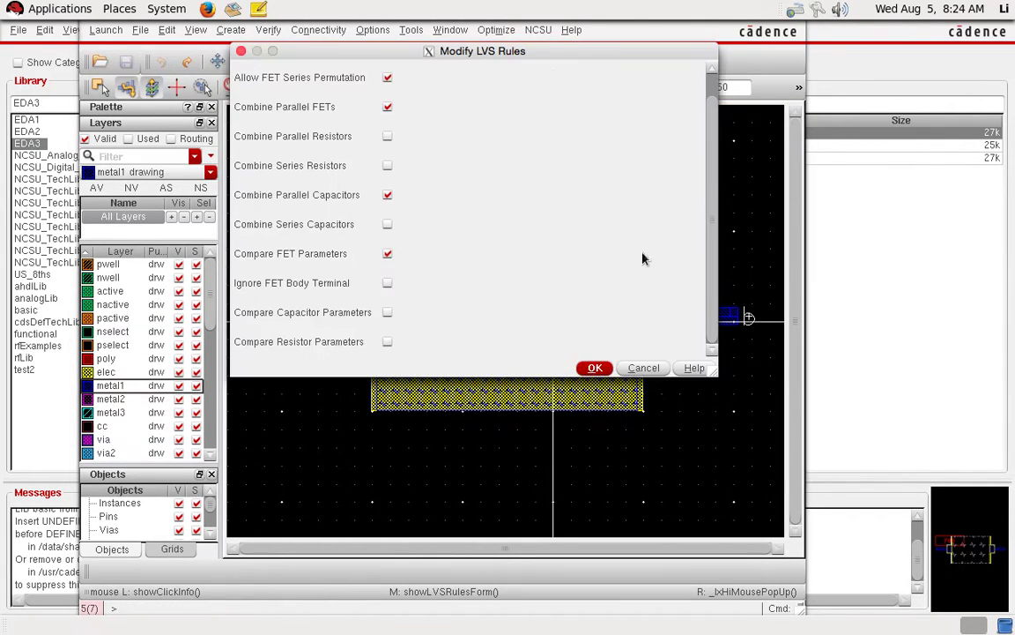
left_click(388, 312)
mouse_move(709, 261)
left_mouse_down()
mouse_move(710, 170)
mouse_move(708, 280)
left_mouse_up()
left_click(595, 368)
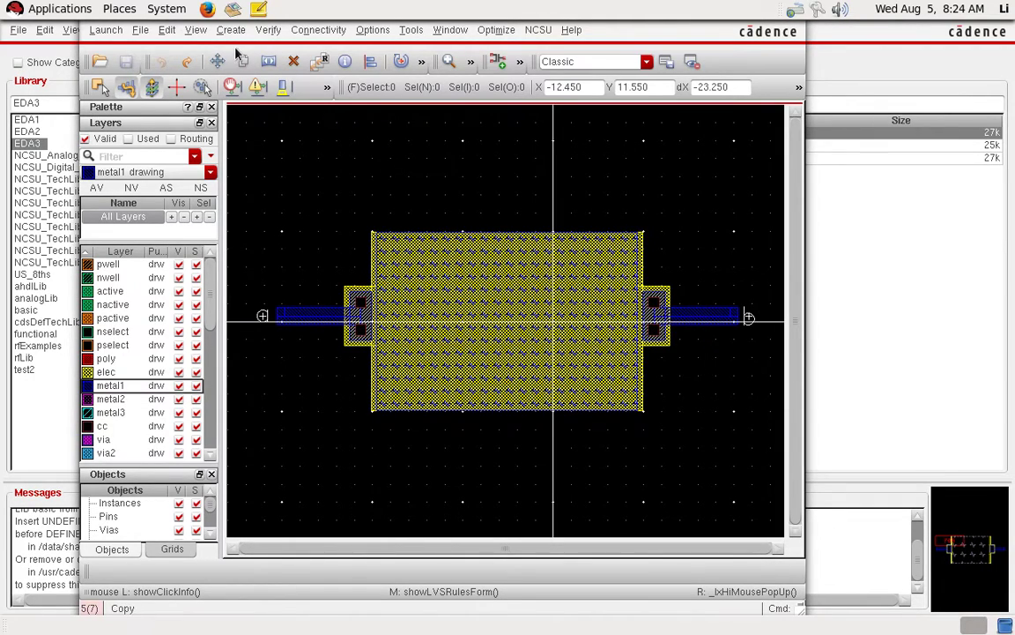
Step: Reopen the LVS form from the layout and check its schematic and extracted cell names for resistor_demo
left_click(268, 30)
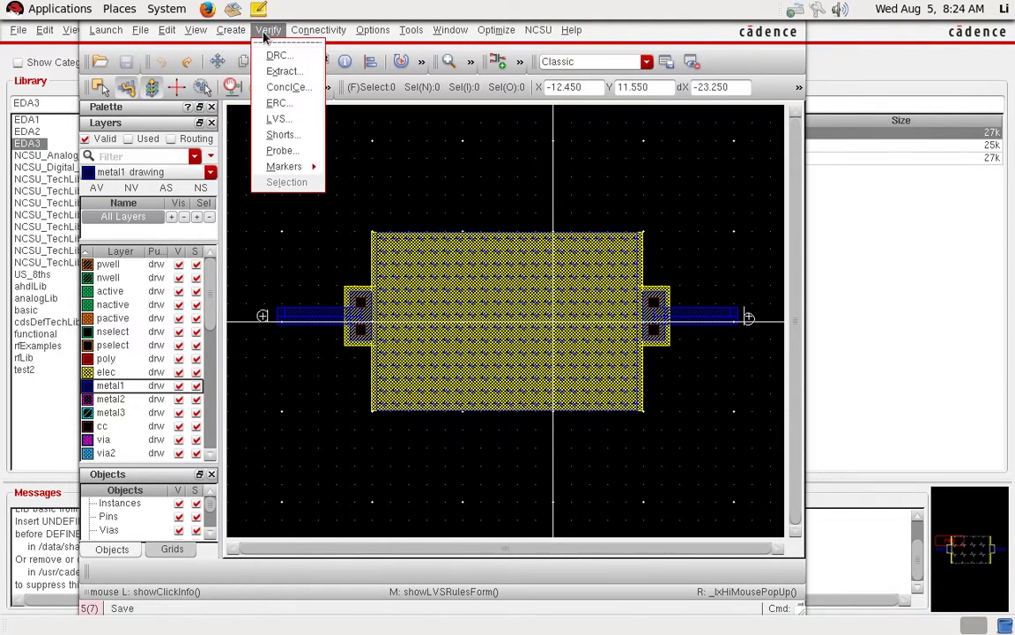
left_click(281, 124)
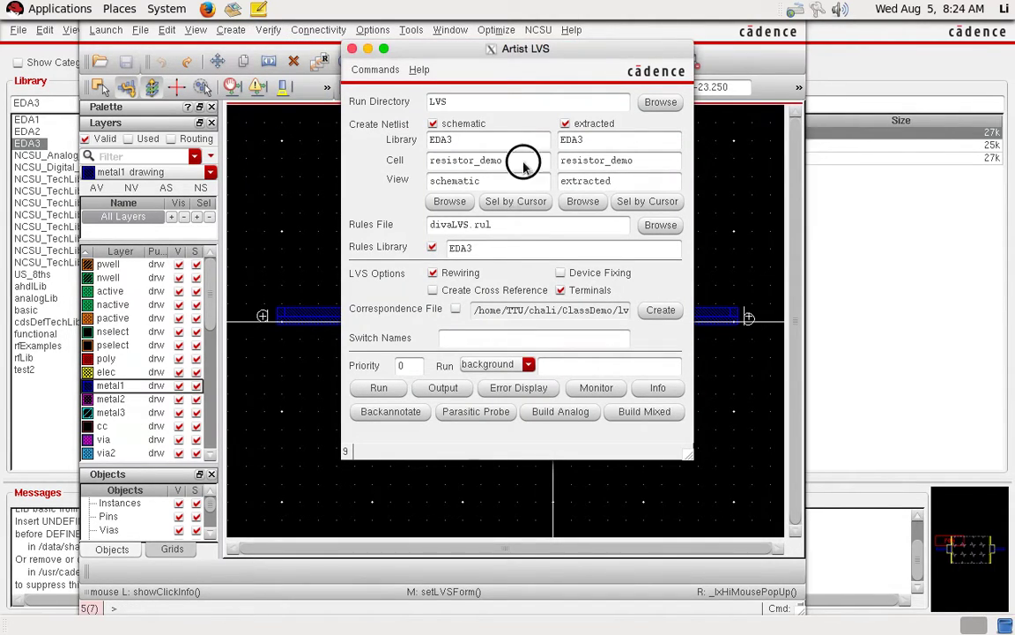
left_click(654, 162)
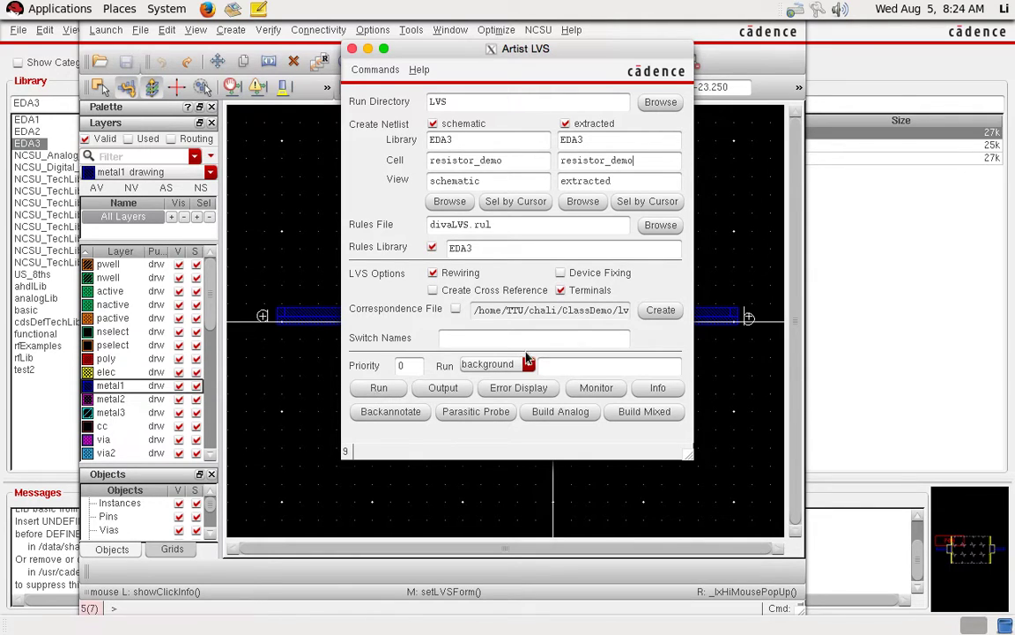
key("super+alt+a")
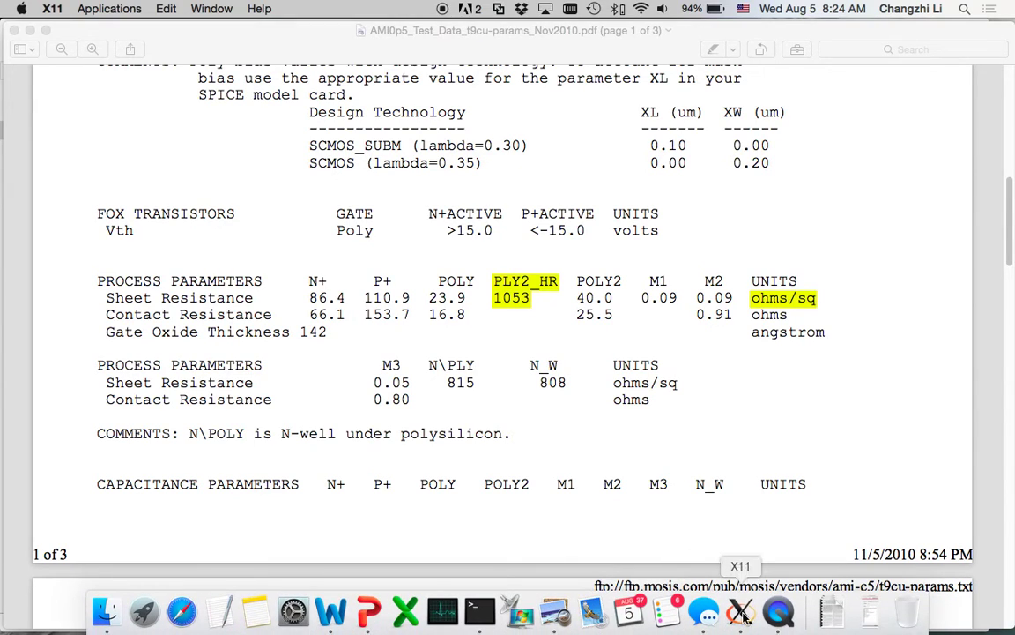
left_click(997, 610)
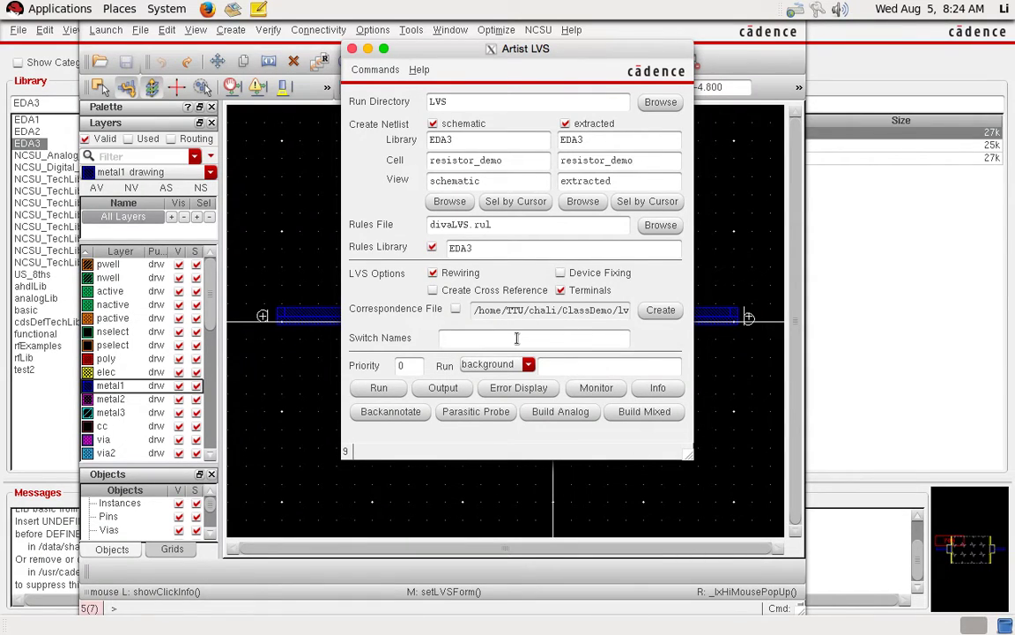
Step: Follow the LVS job in the Virtuoso log window, bring the layout window forward, and dismiss the completion notice
left_click(210, 9)
left_click(271, 162)
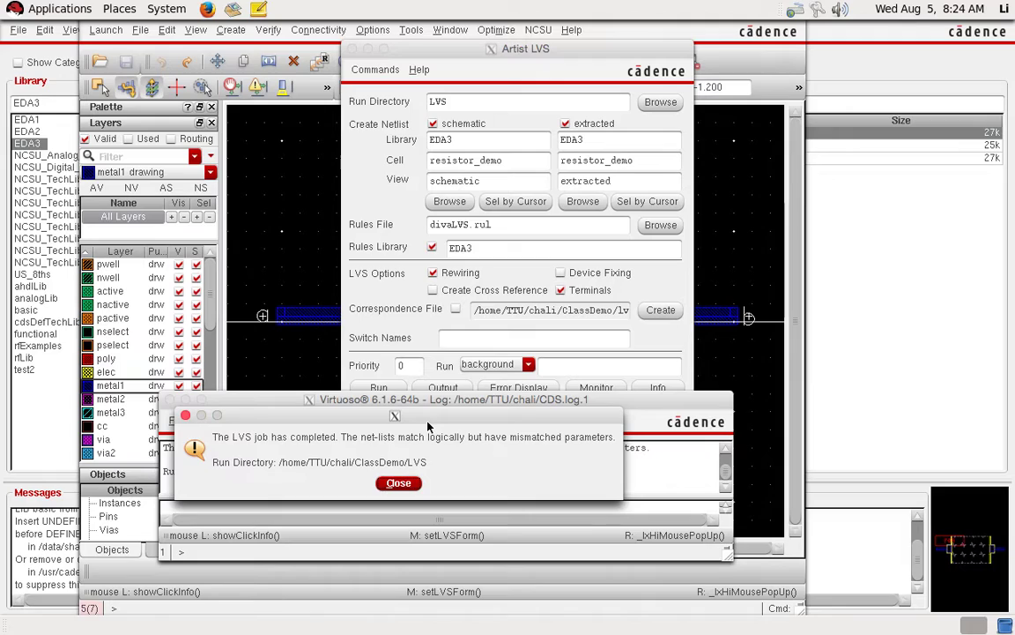
left_click_drag(427, 418, 430, 373)
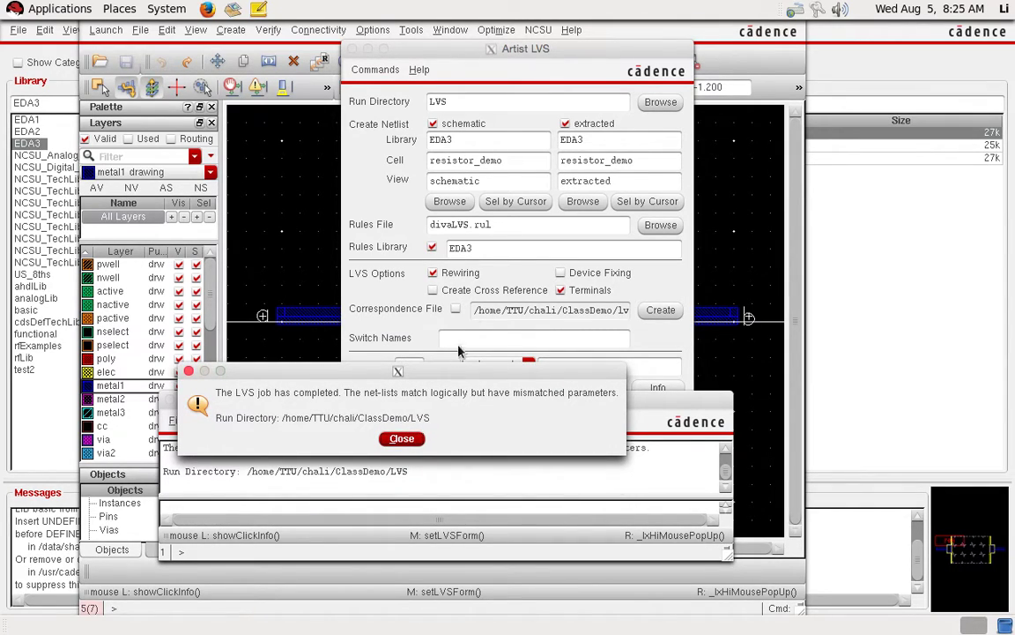
left_click(741, 61)
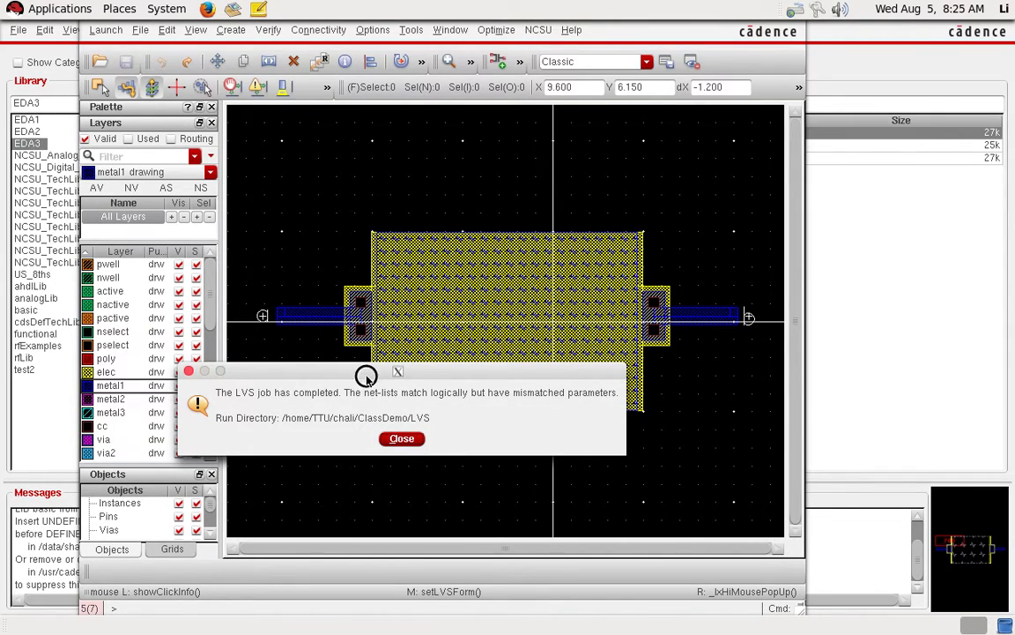
left_click_drag(363, 374, 377, 331)
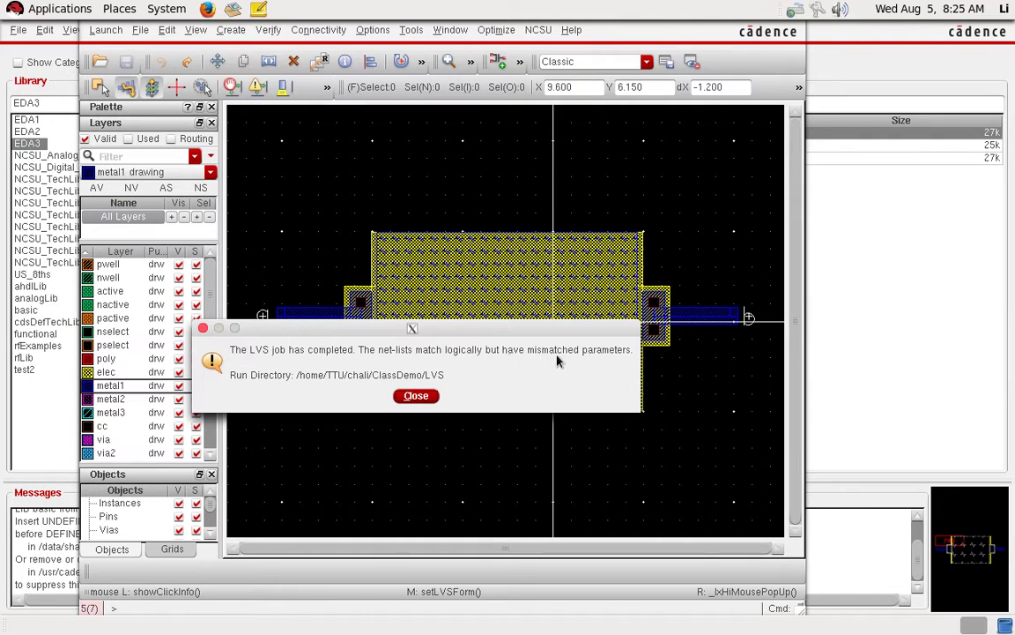
left_click(418, 395)
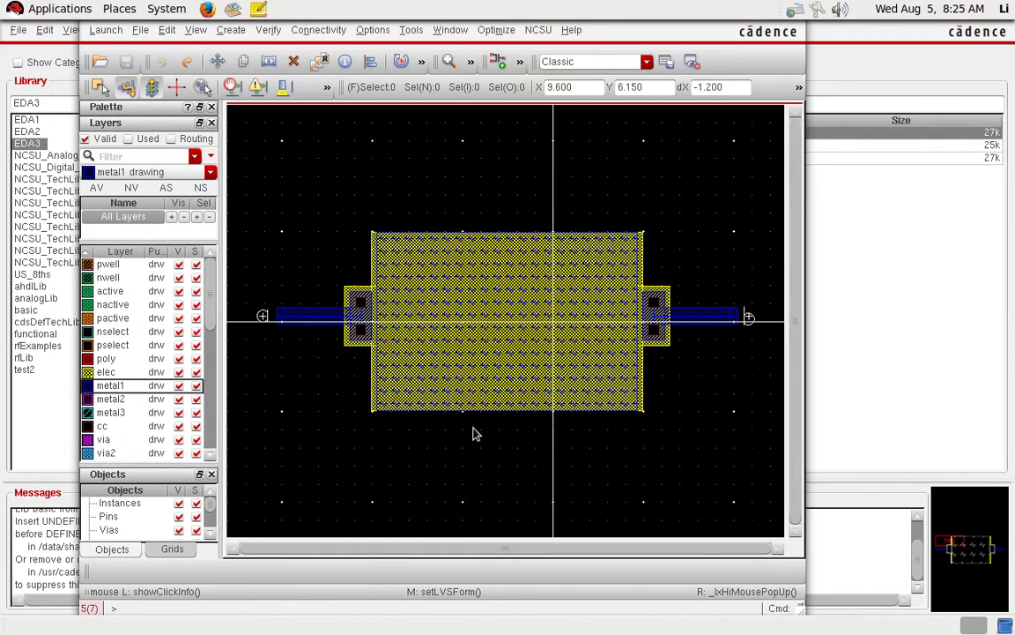
Step: Open the LVS output report from the Artist LVS form, examine the R0 resistance comparison under audit.out, and close the report
left_click(211, 8)
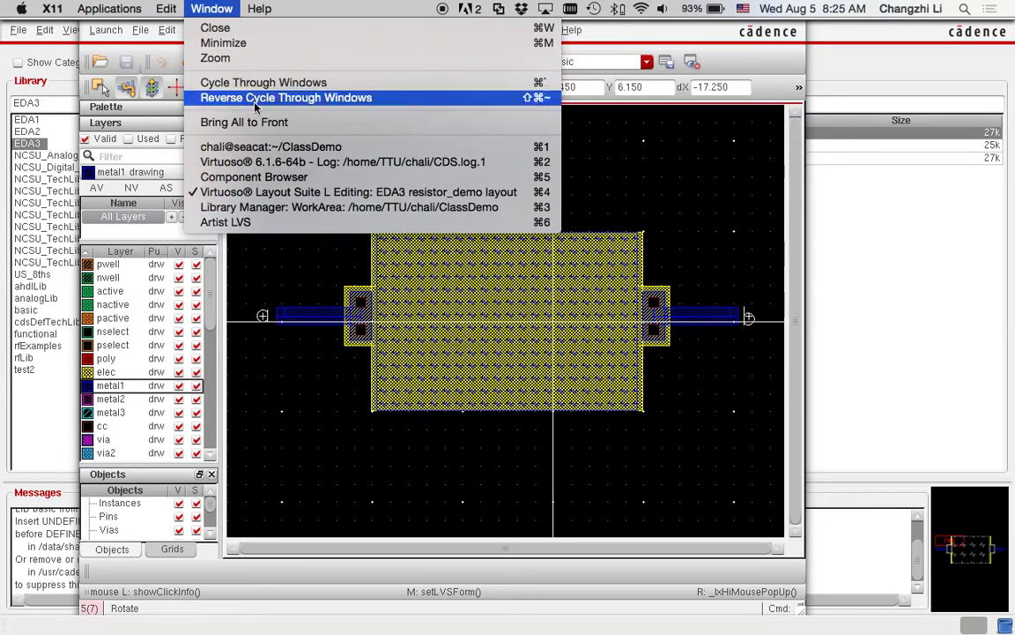
left_click(263, 223)
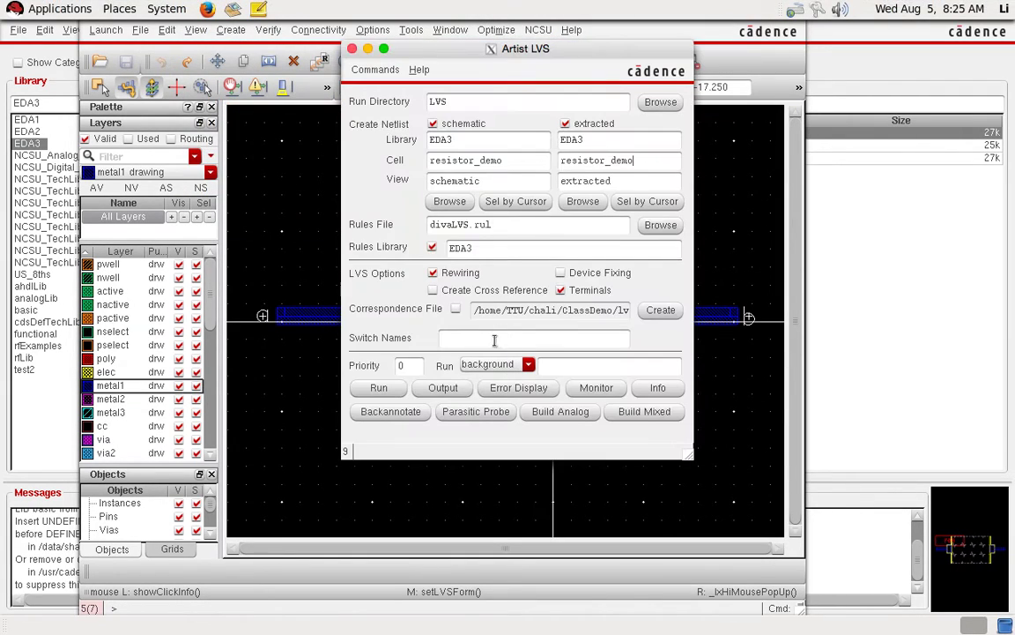
left_click(443, 388)
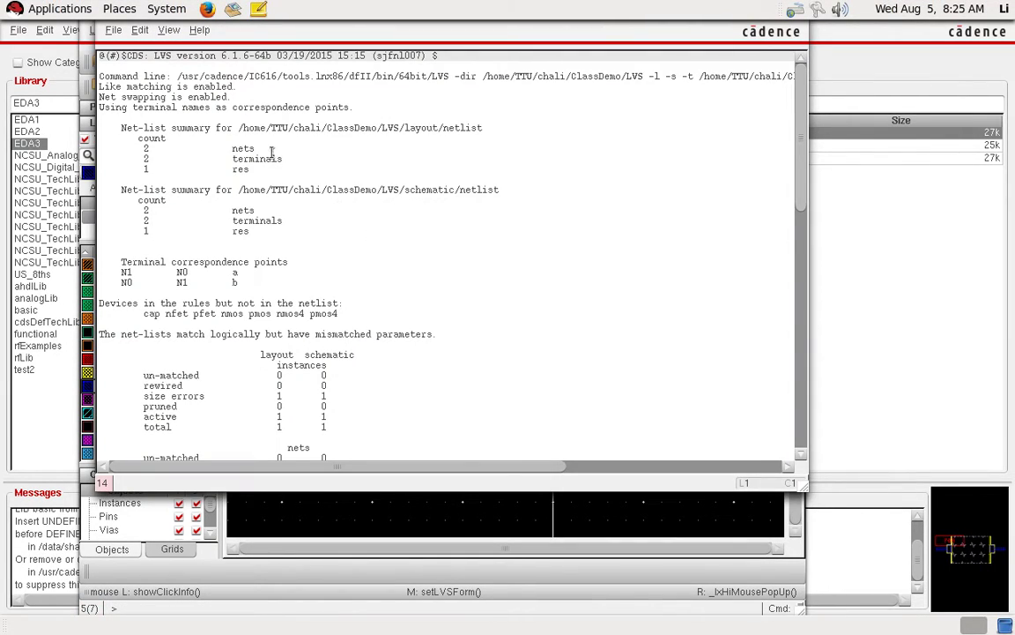
left_click_drag(793, 145, 793, 317)
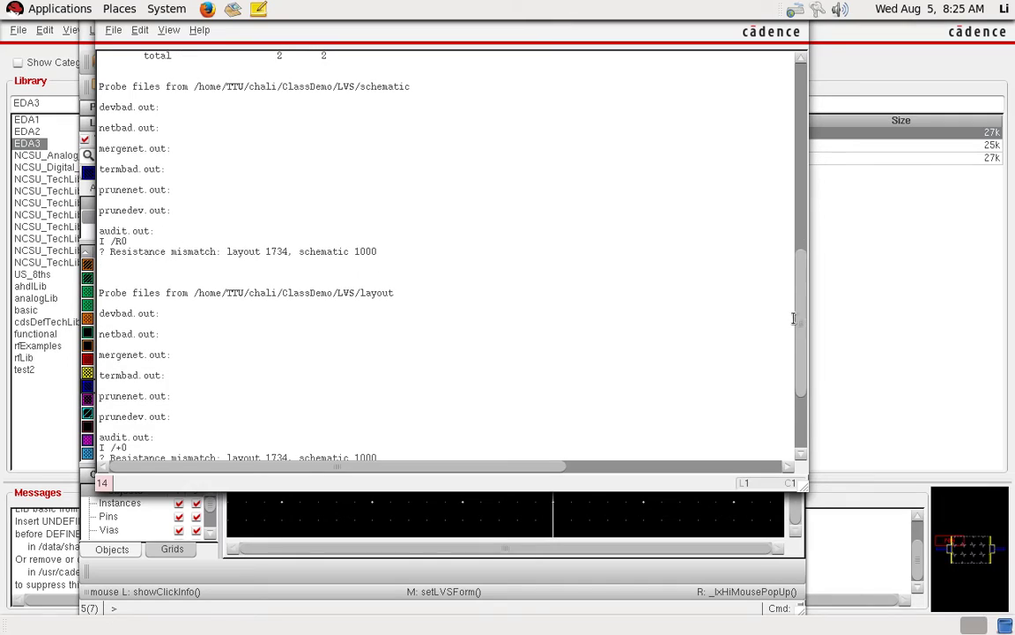
left_click_drag(227, 252, 287, 253)
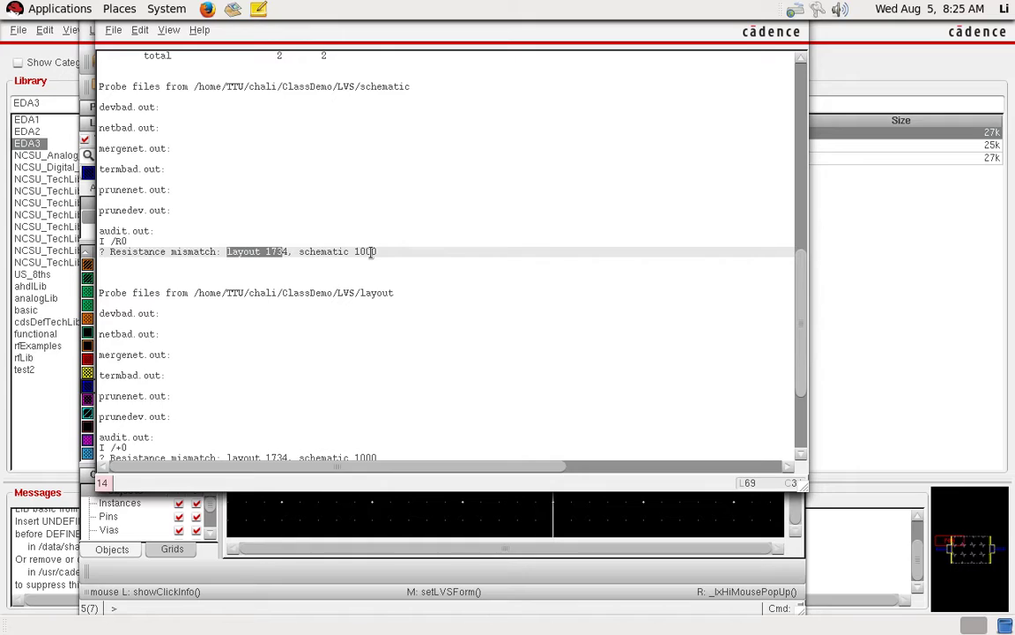
left_click(109, 30)
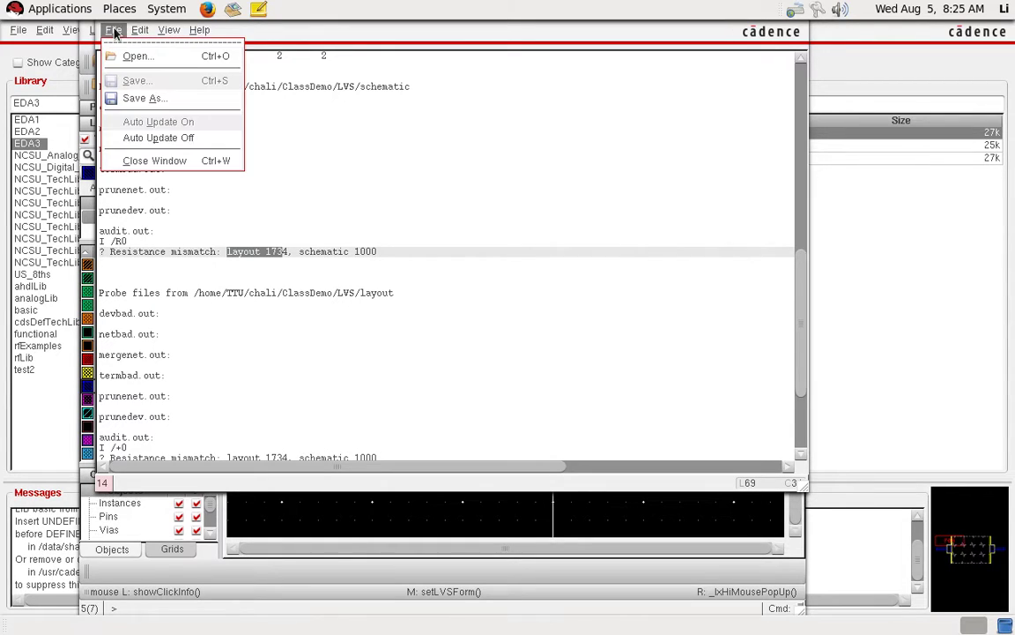
left_click(144, 159)
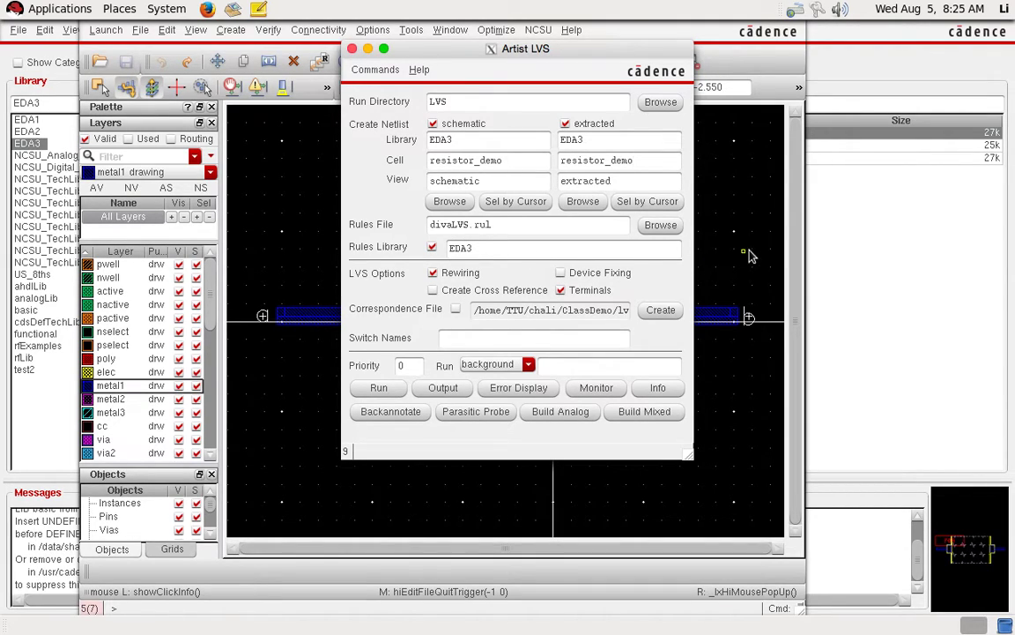
Step: Open the resistor_demo schematic from the Library Manager and set resistor R0's resistance to 1.734K Ohms
left_click(849, 245)
left_click(668, 159)
double_click(667, 158)
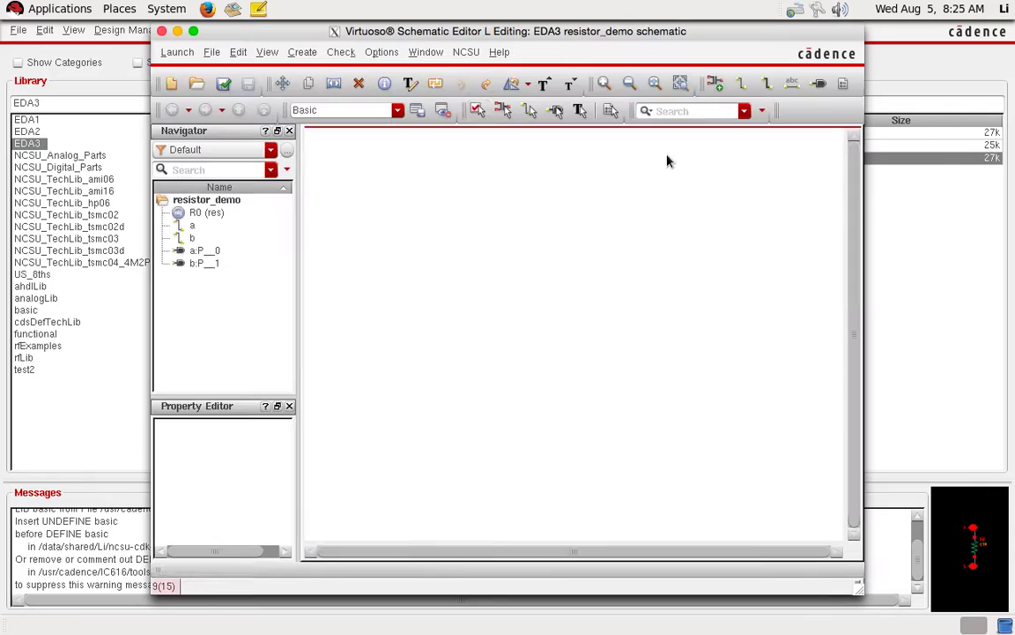
left_click(600, 278)
key("q")
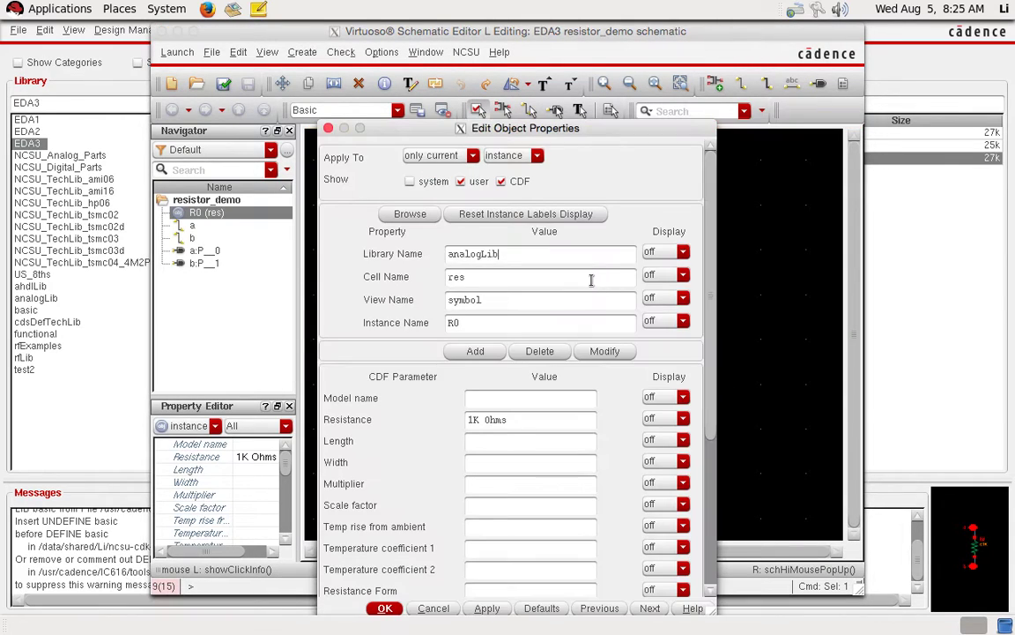
left_click_drag(575, 130, 534, 11)
triple_click(473, 300)
type("17")
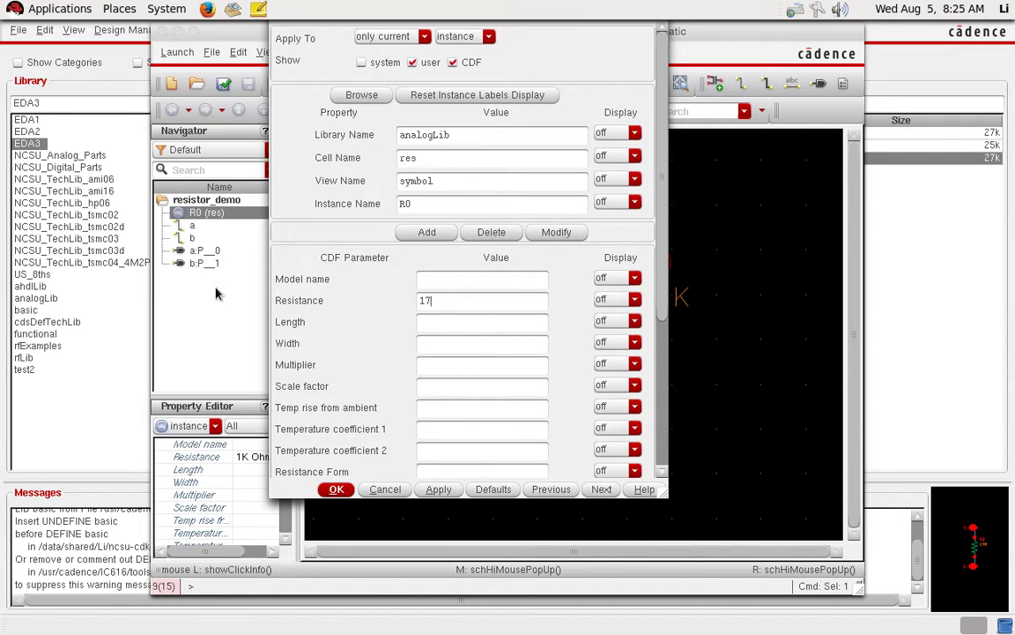
key("Tab")
left_click(337, 490)
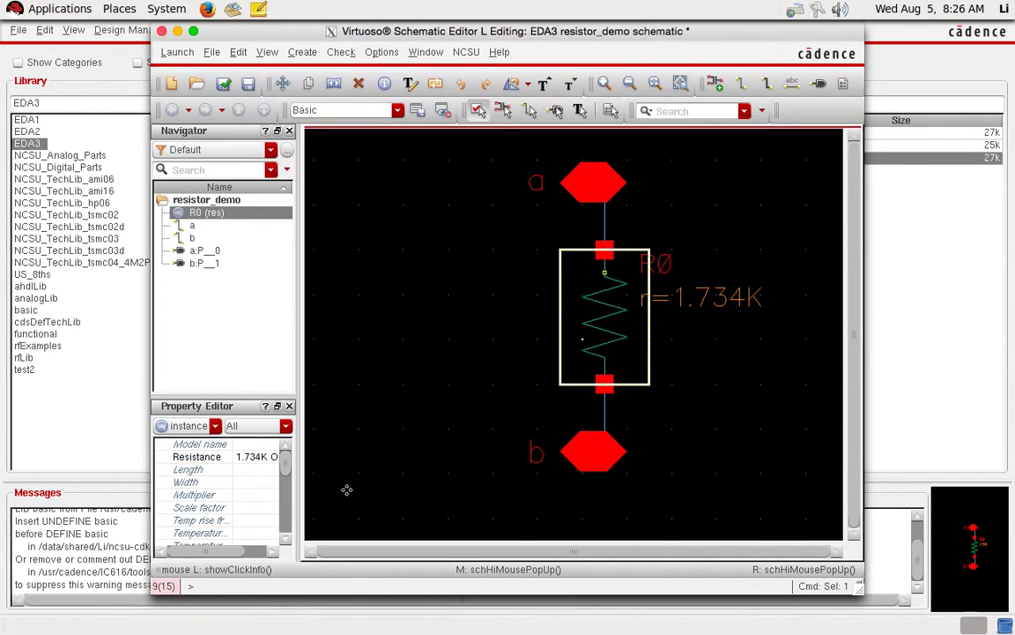
Step: Check and save the resistor_demo schematic, and close its editor window
left_click(396, 282)
left_click(225, 85)
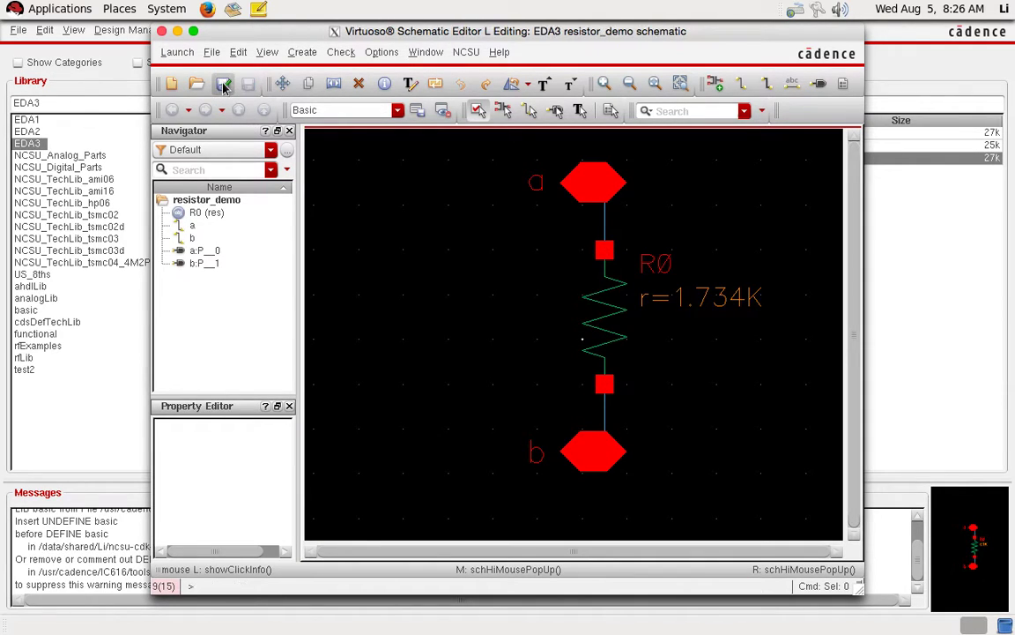
left_click(161, 31)
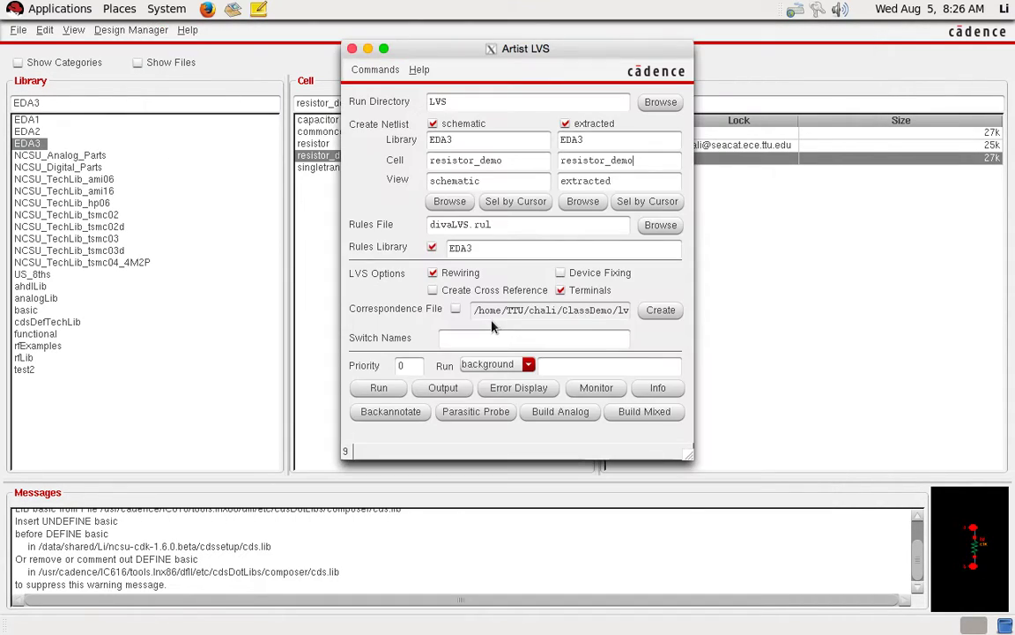
Step: Run LVS on the resistor_demo schematic and extracted views, follow the job in the Virtuoso log window, and dismiss the completion notice
left_click(378, 389)
left_click(232, 8)
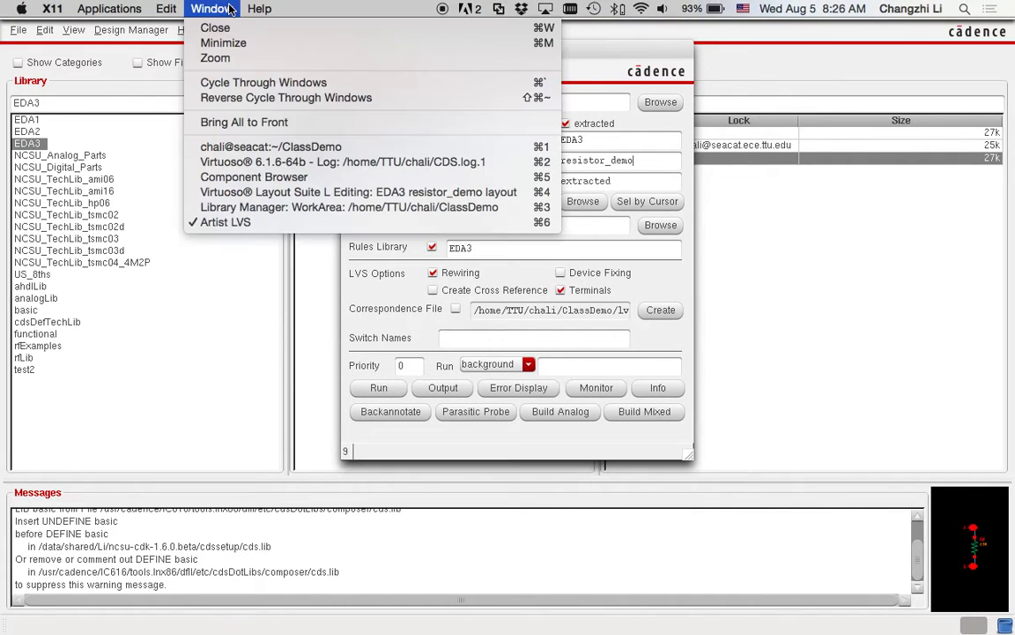
left_click(238, 159)
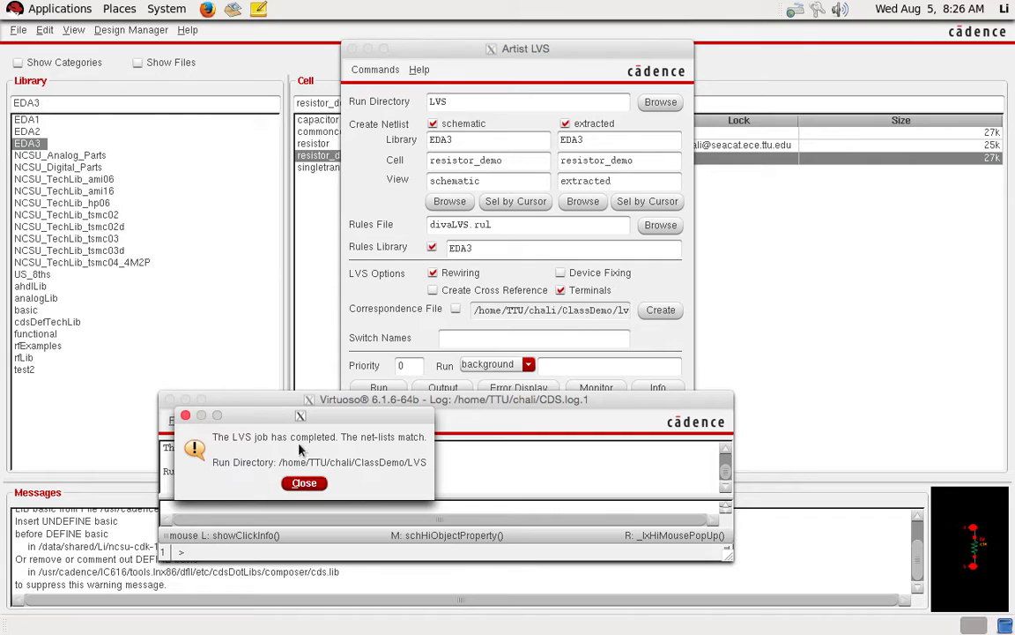
left_click_drag(291, 409, 453, 285)
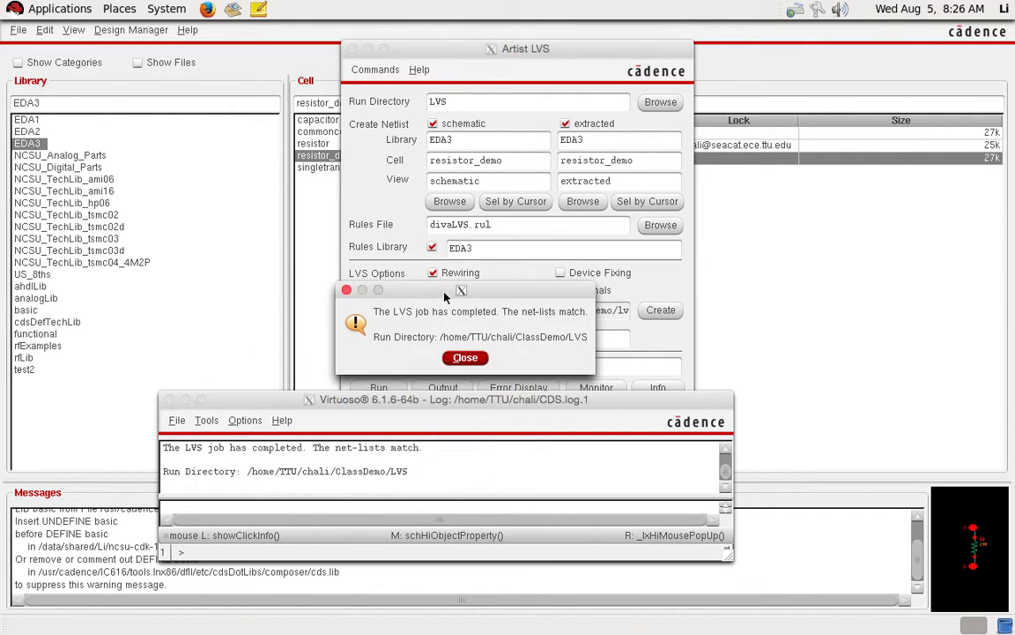
left_click(466, 358)
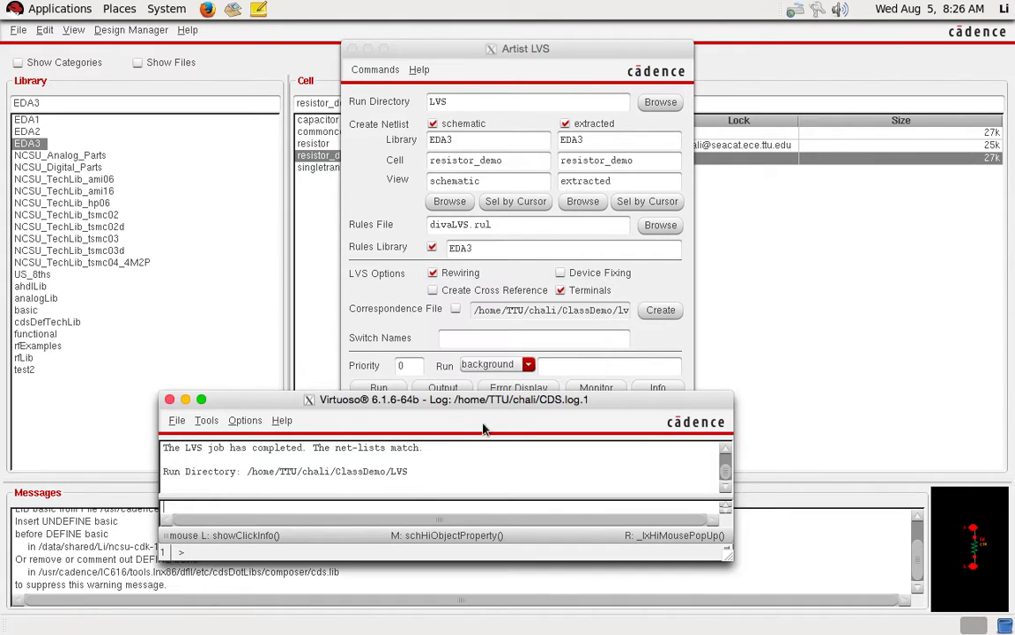
Step: Open the output report of the new LVS run, examine its net-list comparison summary, and close the report
left_click(370, 355)
left_click(443, 388)
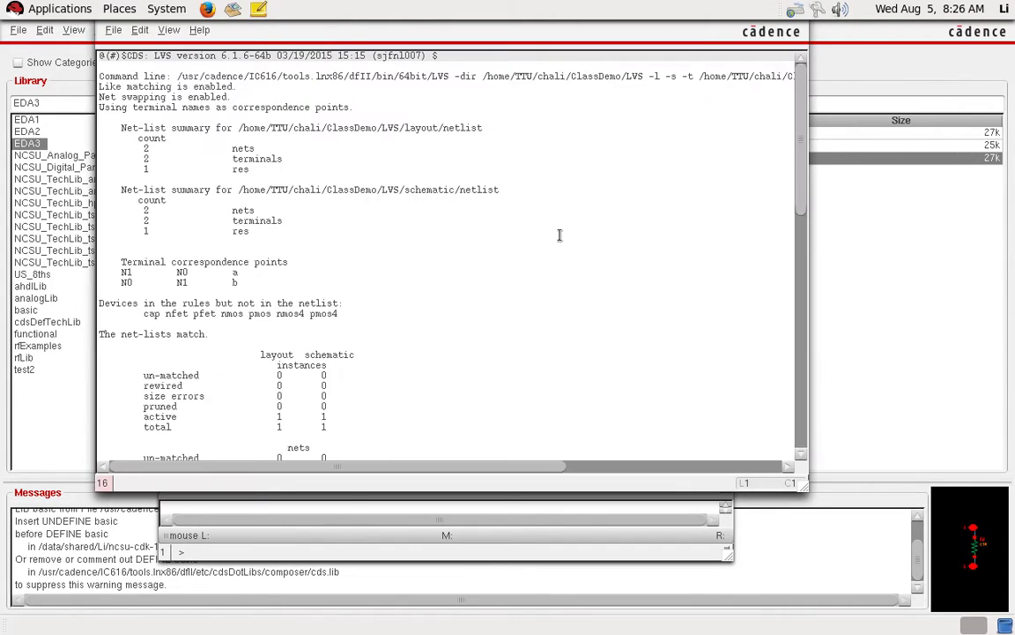
mouse_move(798, 133)
left_mouse_down()
mouse_move(790, 323)
mouse_move(786, 130)
left_mouse_up()
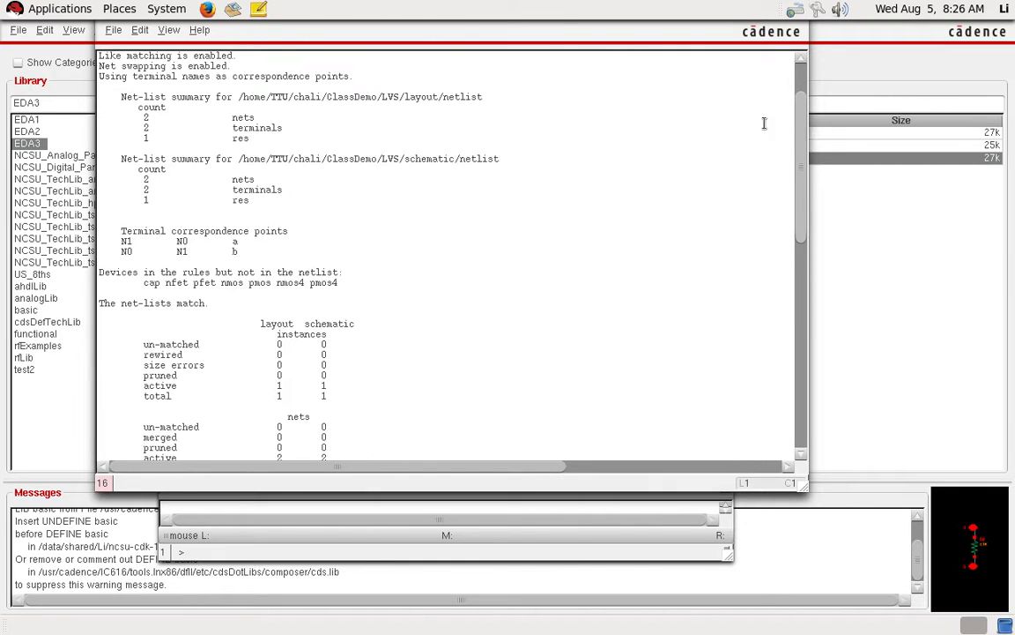
left_click(113, 30)
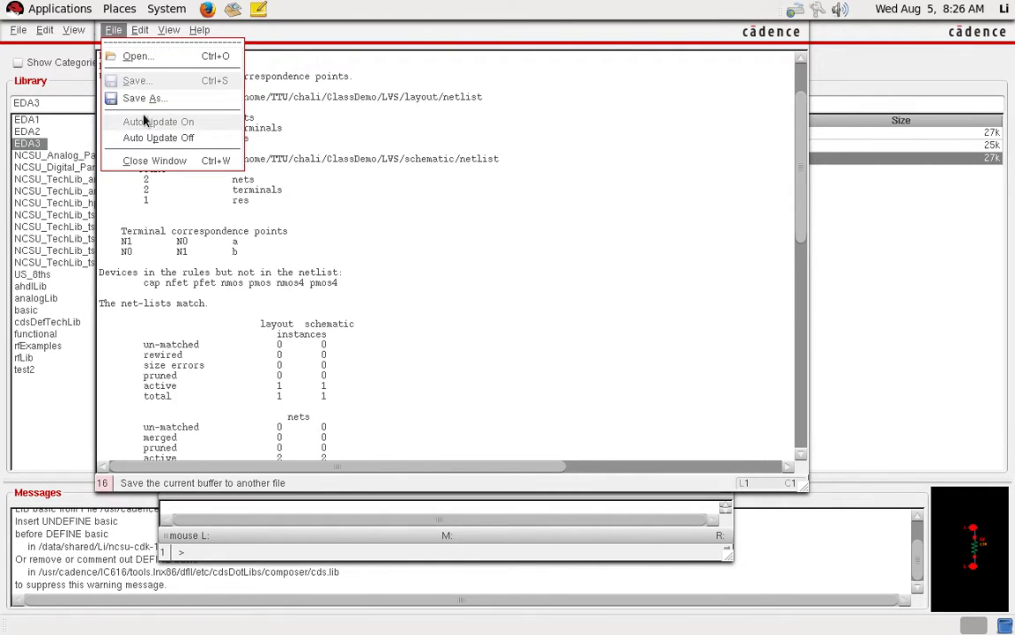
left_click(144, 160)
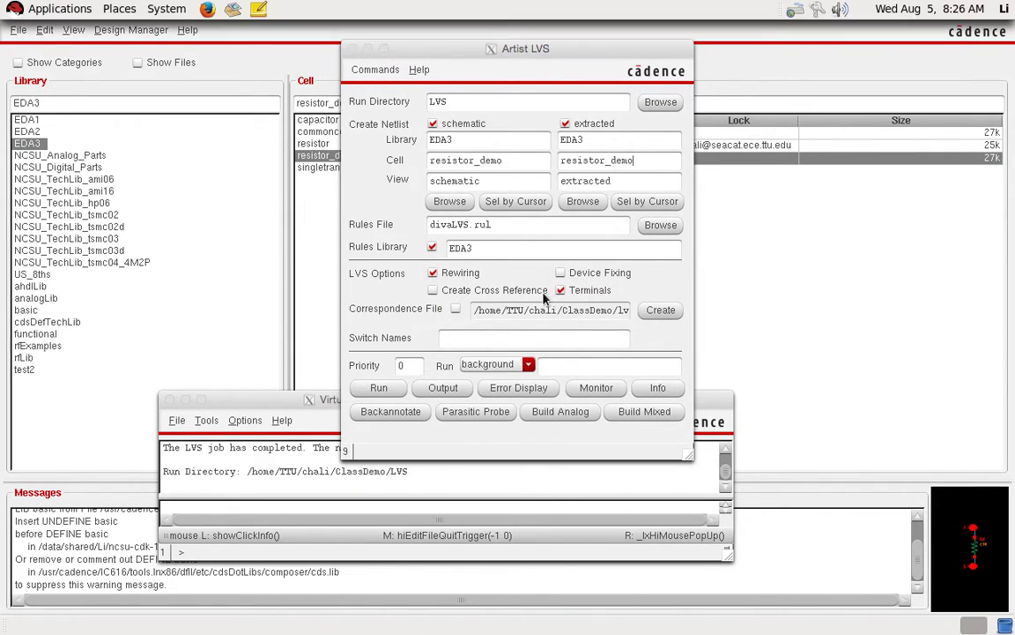
Step: Bring the resistor_demo layout forward, review the EDA3 LVS rules for combining devices and comparing parameters, and close the form without changes
mouse_move(261, 5)
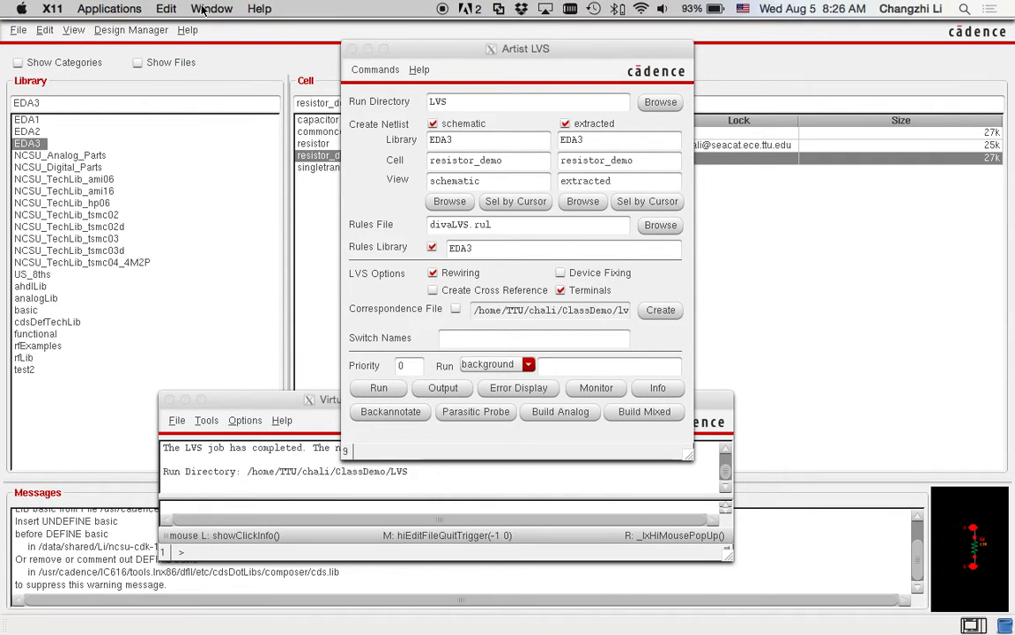
left_click(213, 8)
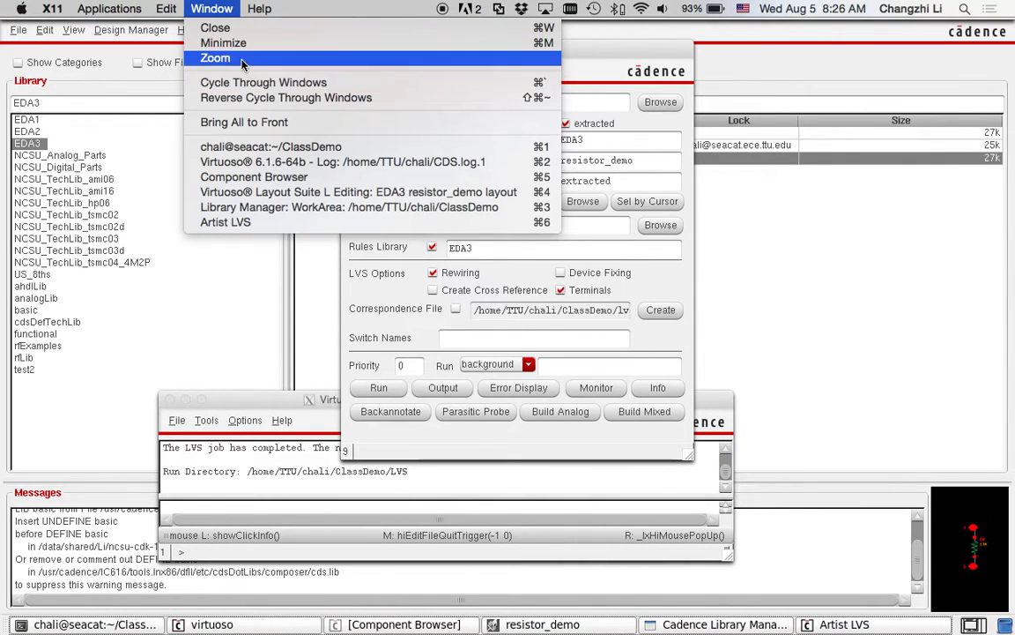
left_click(256, 192)
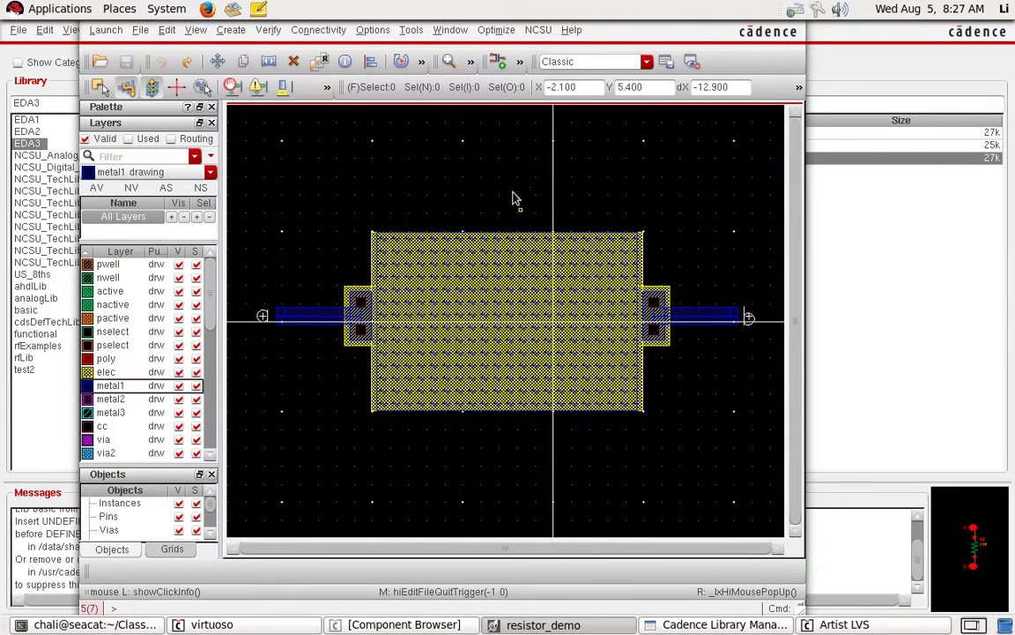
left_click(534, 31)
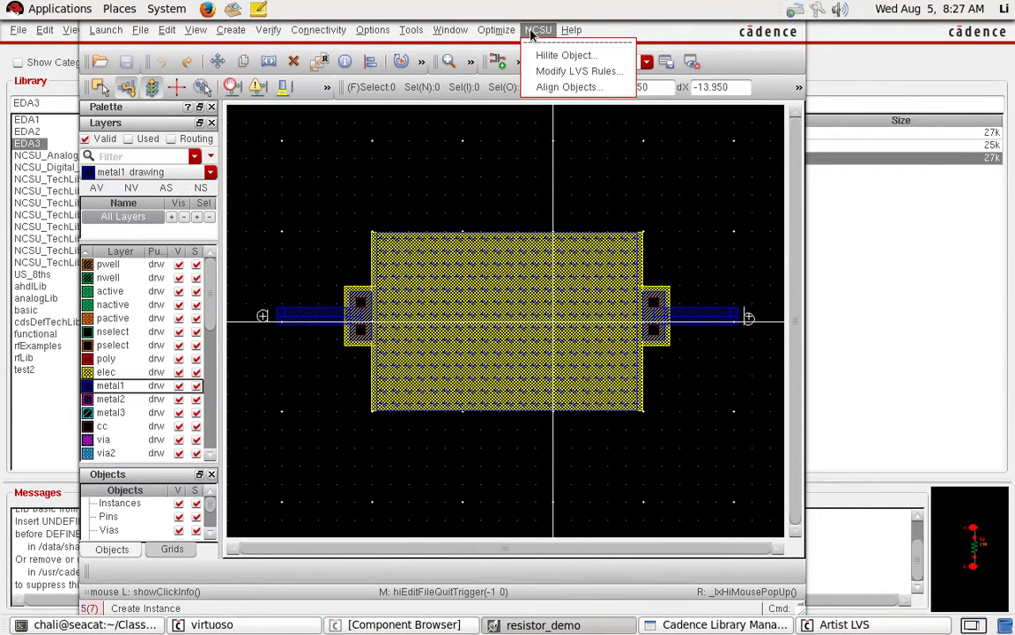
left_click(546, 73)
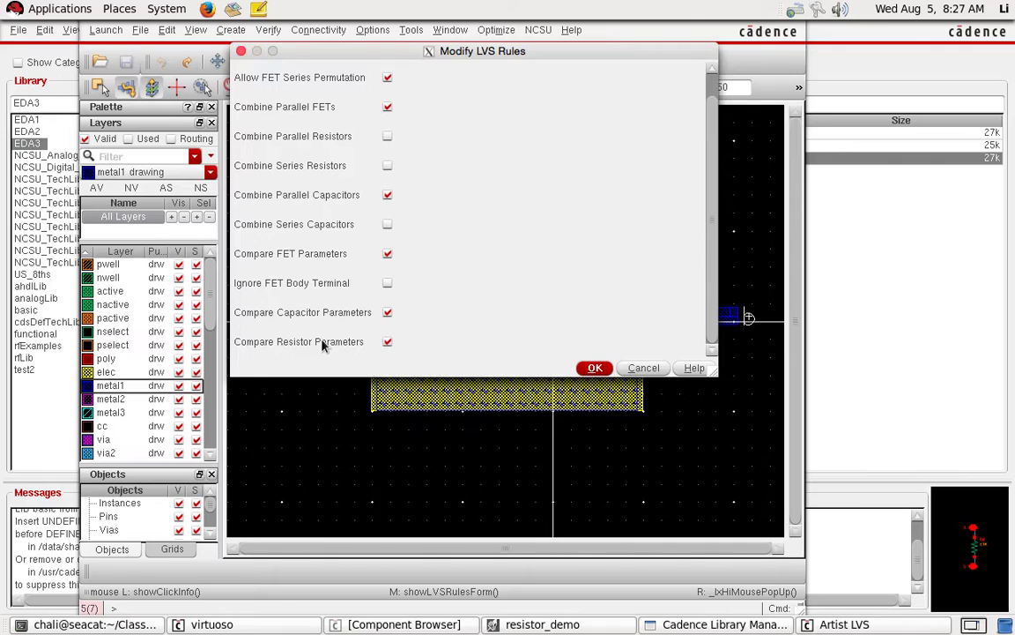
left_click(710, 208)
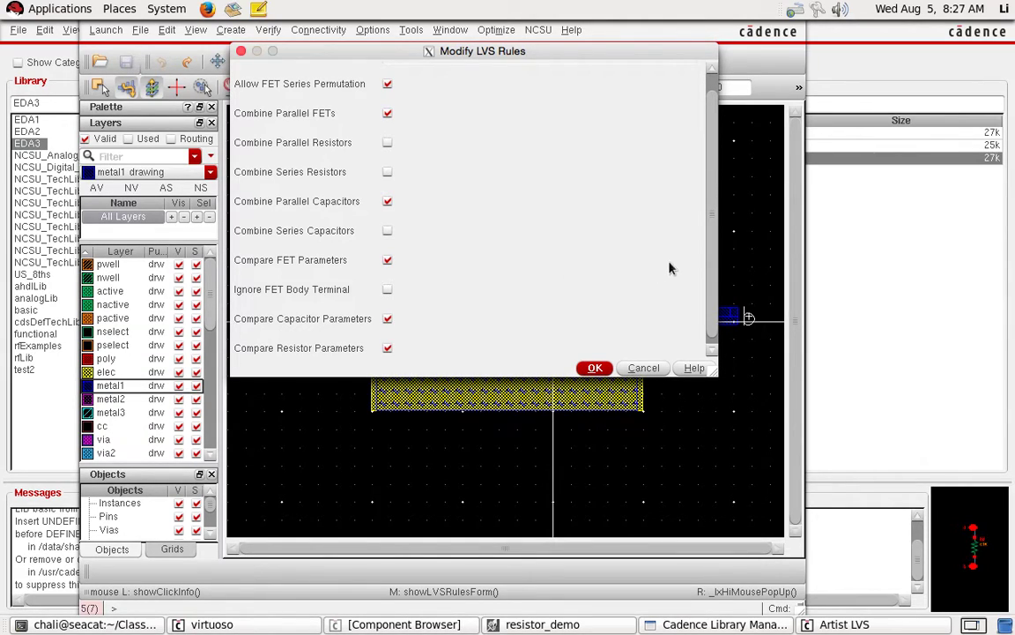
left_click_drag(714, 220, 714, 204)
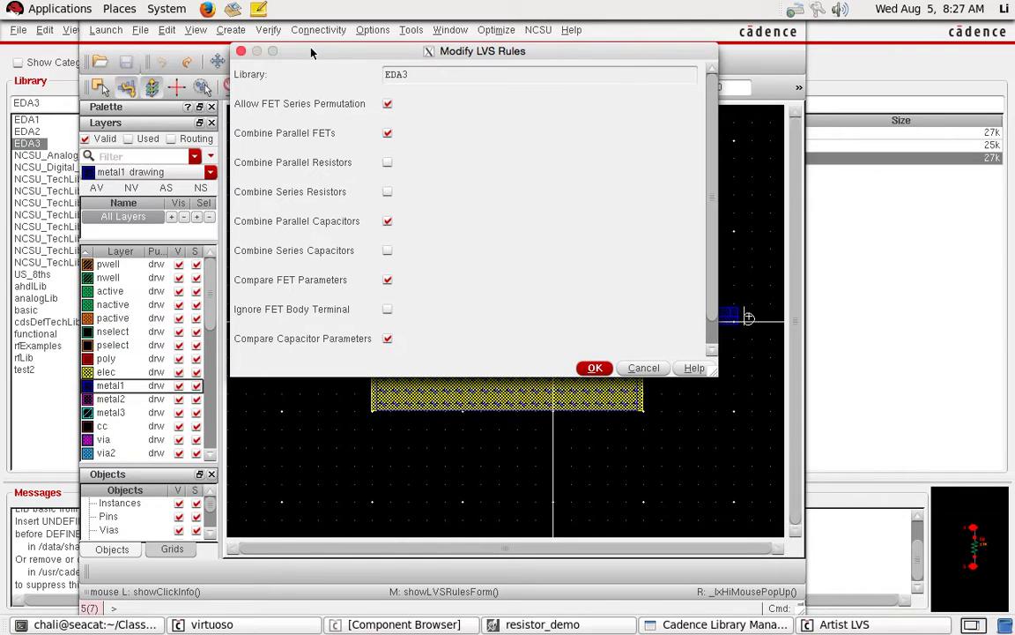
left_click(242, 52)
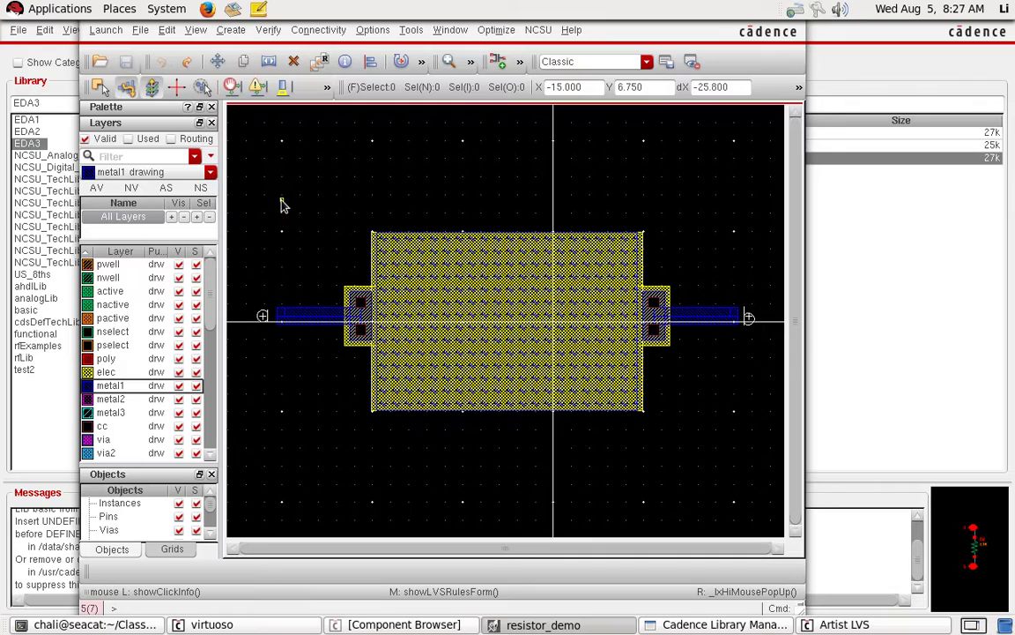
Step: Inspect the properties of the large elec rectangle in the resistor_demo layout, and dismiss the form without changes
key("z")
left_click_drag(342, 199, 361, 240)
left_click(643, 446)
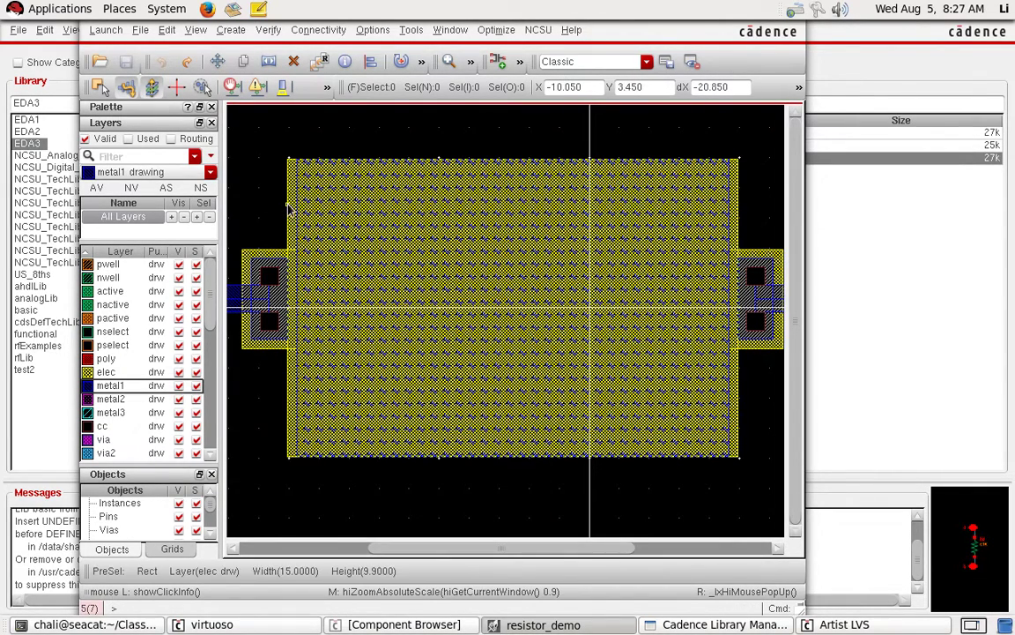
left_click(289, 205)
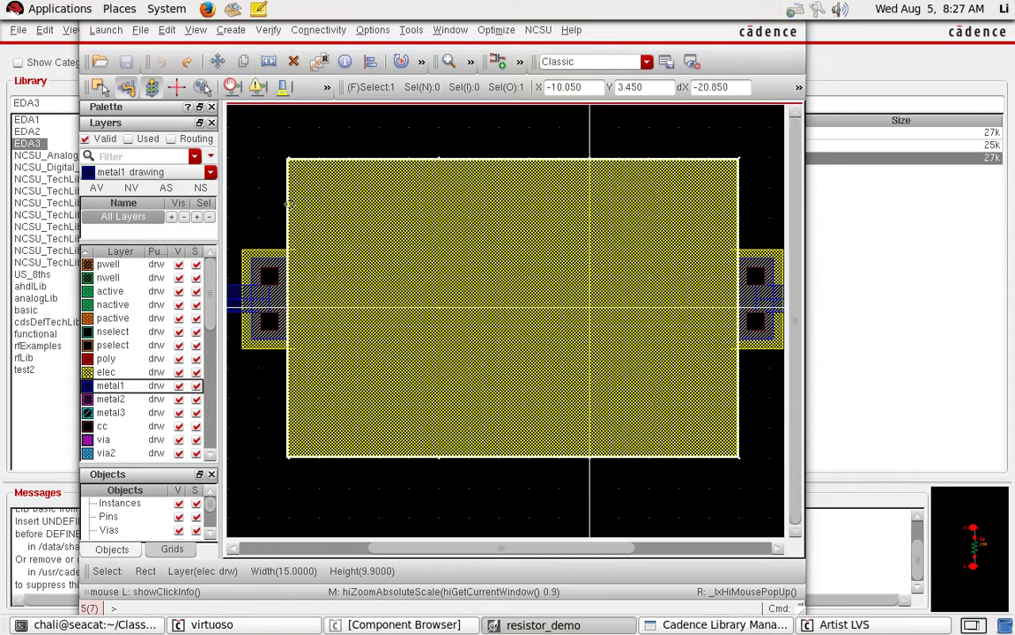
key("q")
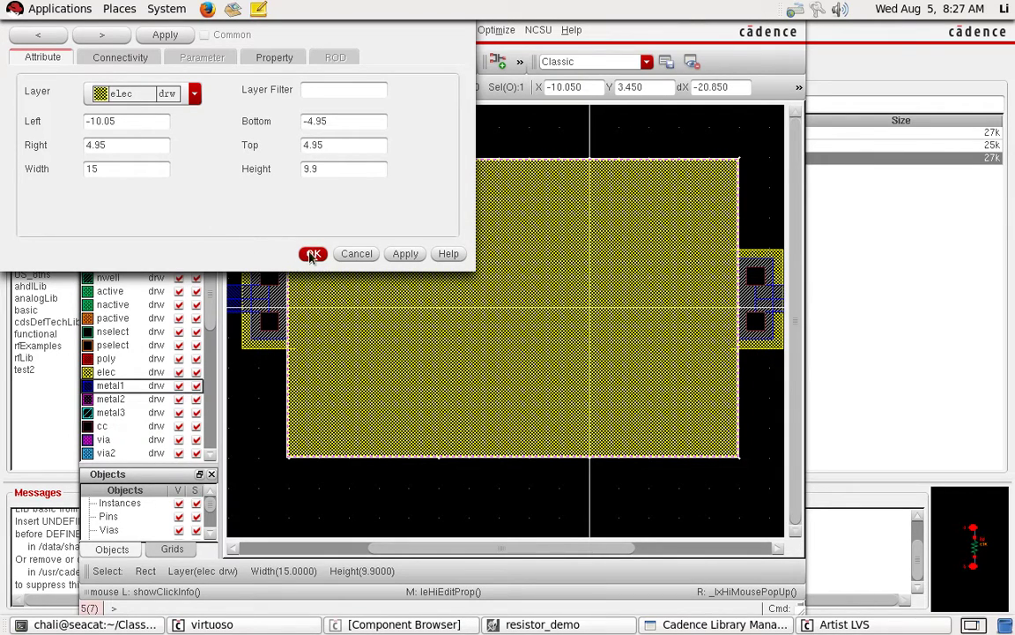
left_click(348, 255)
left_click(264, 117)
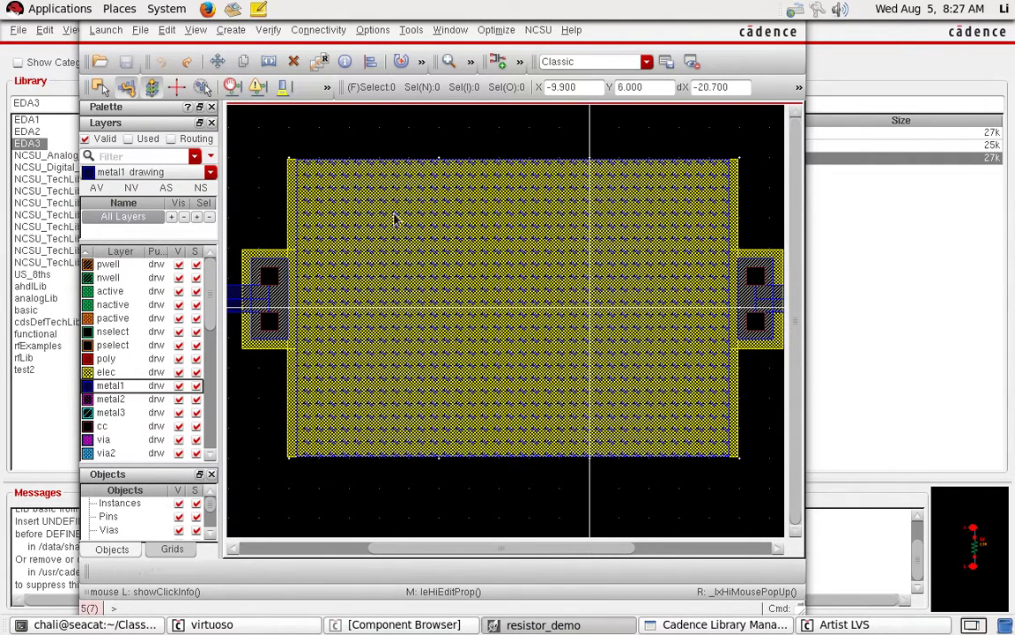
Step: Switch to Preview to check the PLY2_HR sheet resistance in the AMI0p5 test data PDF, and return to the layout in Virtuoso
key("ctrl+Right")
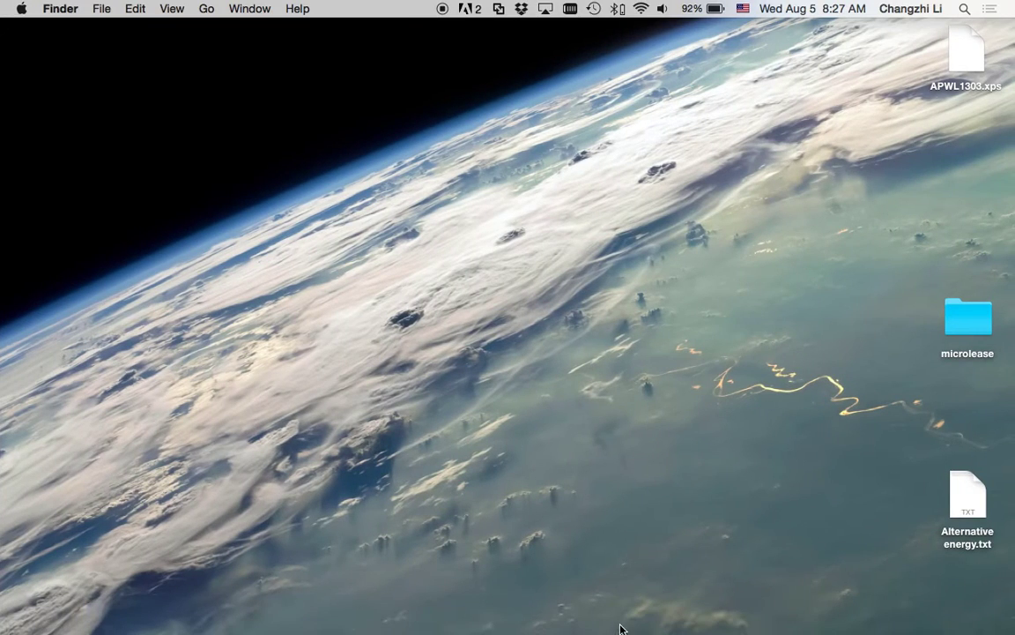
mouse_move(626, 616)
left_click(554, 610)
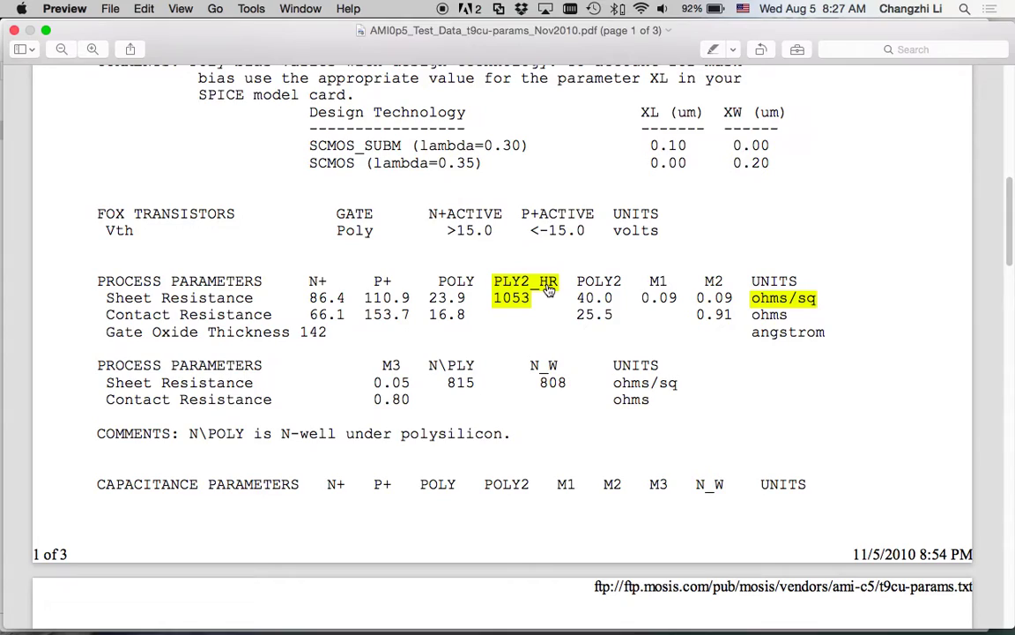
key("F12")
key("F12")
mouse_move(779, 628)
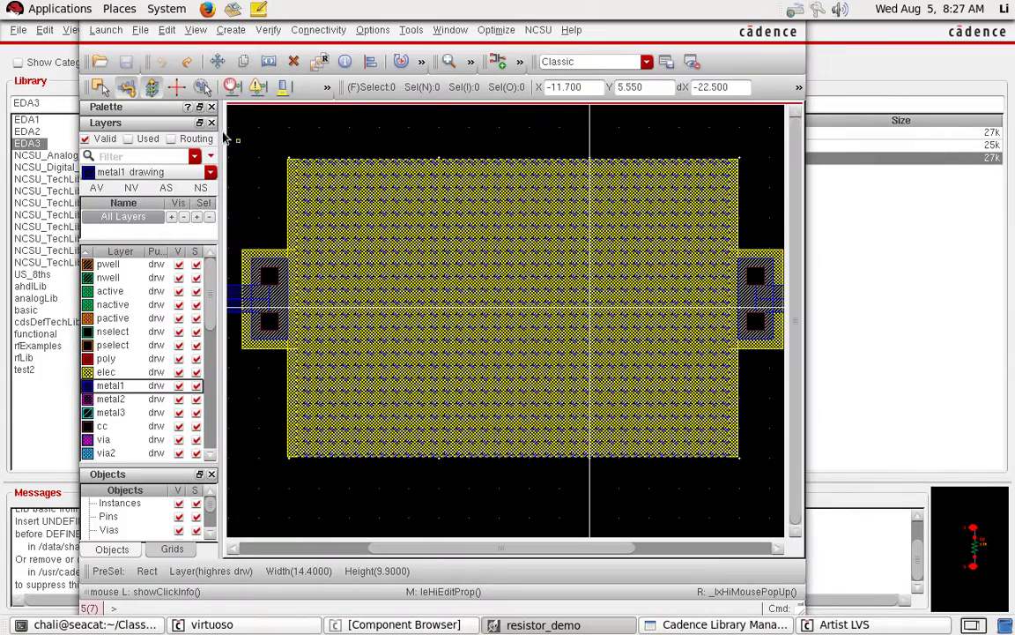
Step: Close the resistor_demo layout window and the Artist LVS form to return to the Library Manager
left_click(112, 32)
mouse_move(136, 35)
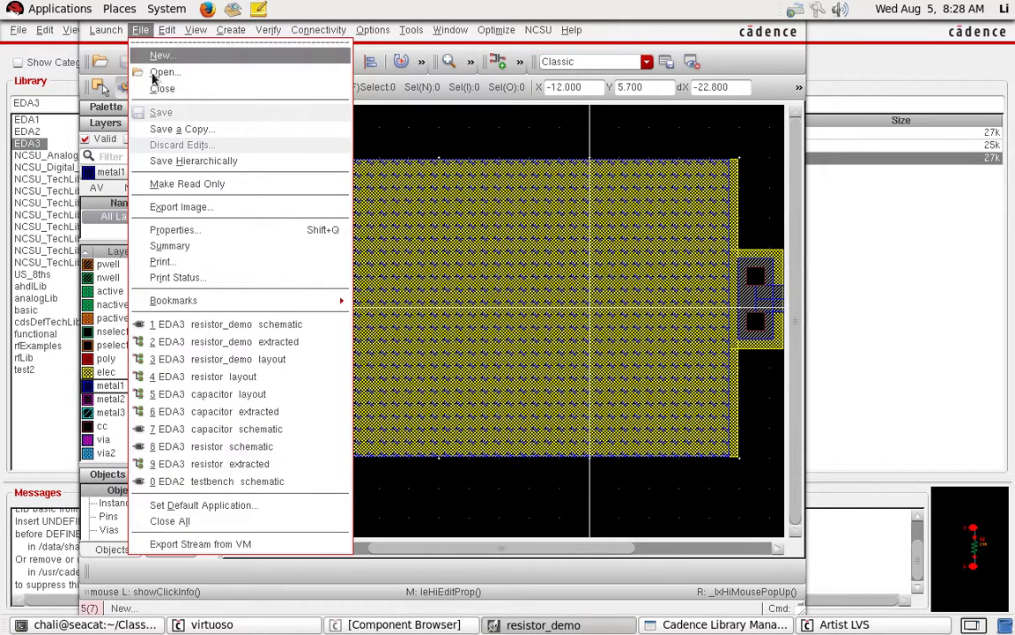
left_click(198, 94)
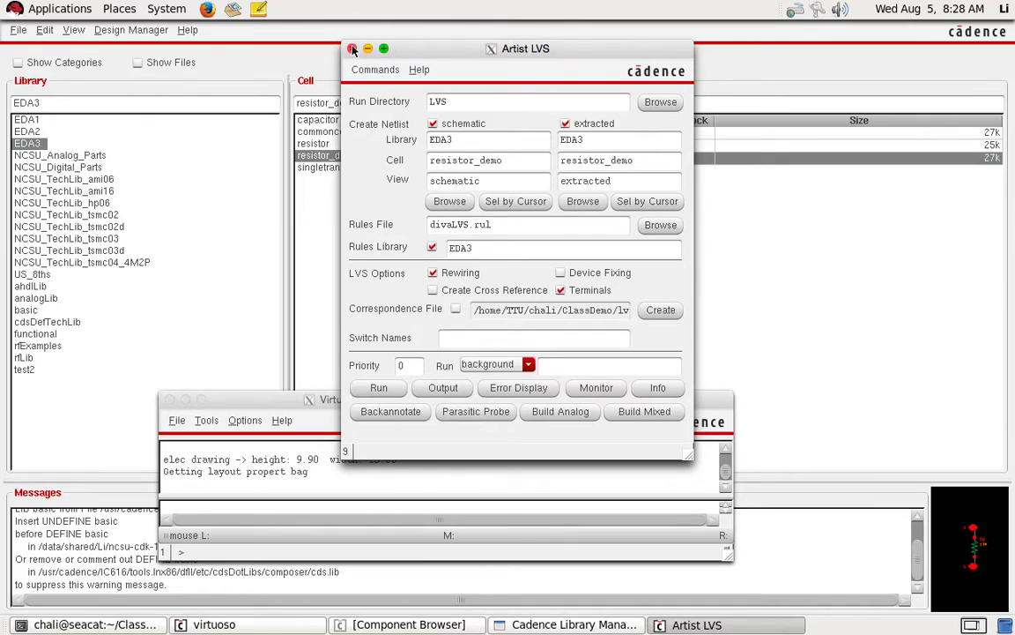
left_click(352, 49)
left_click(363, 150)
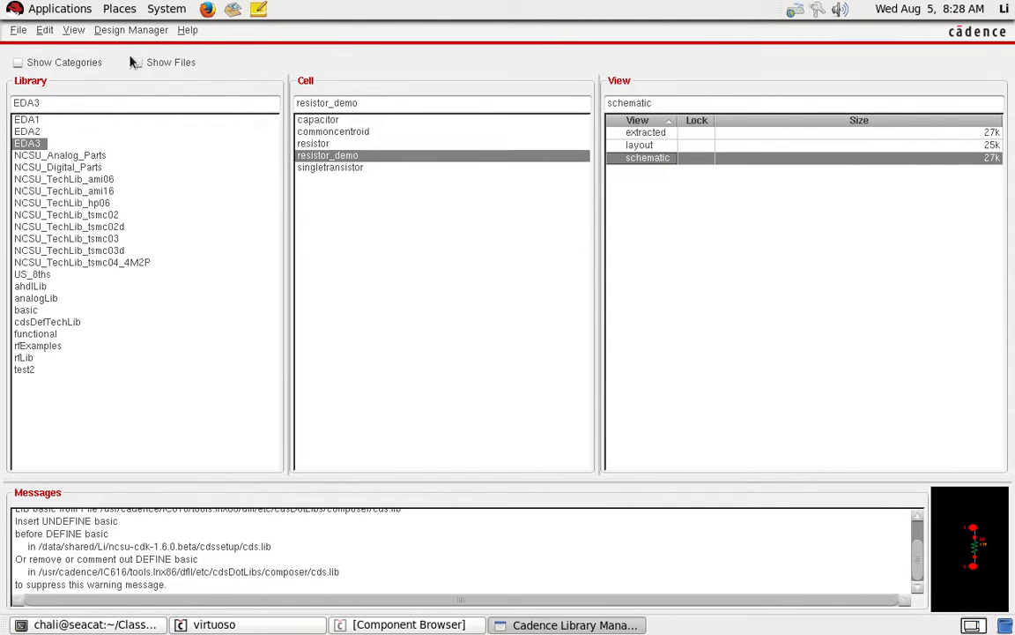
Step: Create a new schematic cell view for cell capacitor_demo in library EDA3, opened with Schematics L
left_click(18, 30)
mouse_move(46, 49)
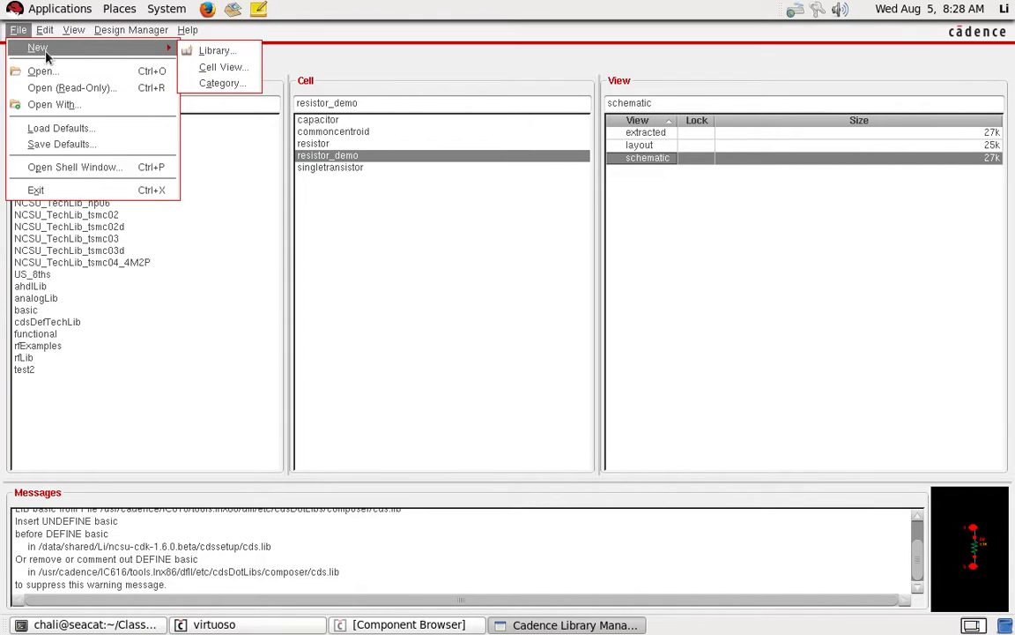
left_click(223, 66)
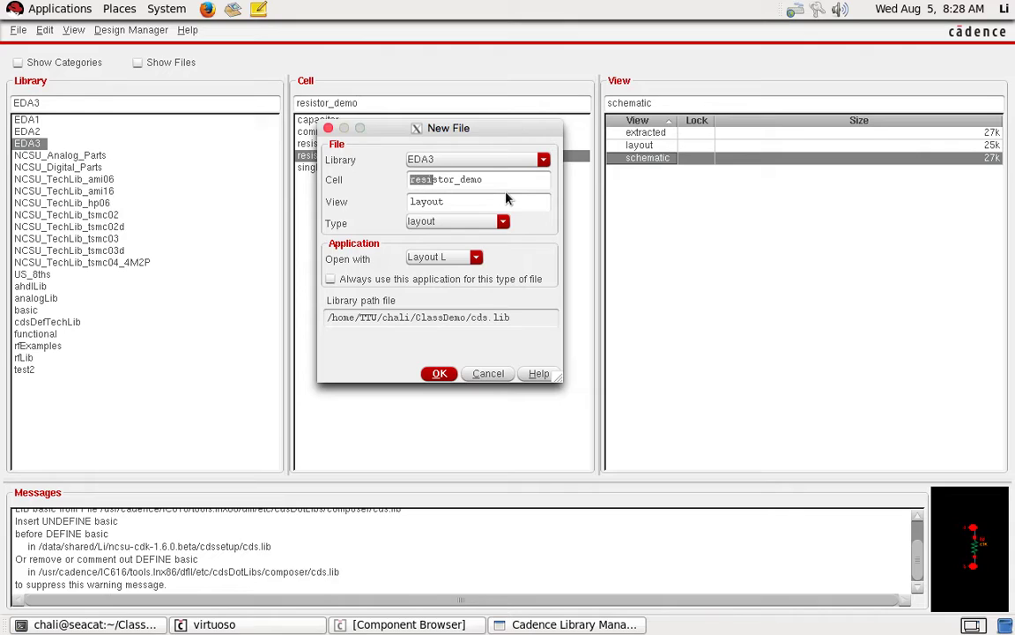
type("capacitor")
left_click(473, 223)
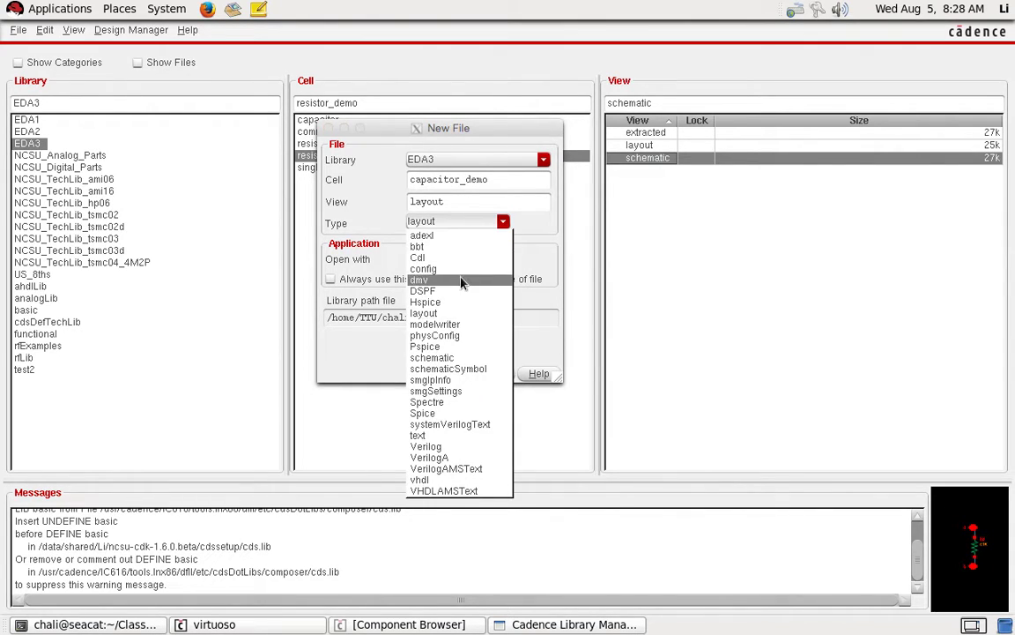
left_click(470, 358)
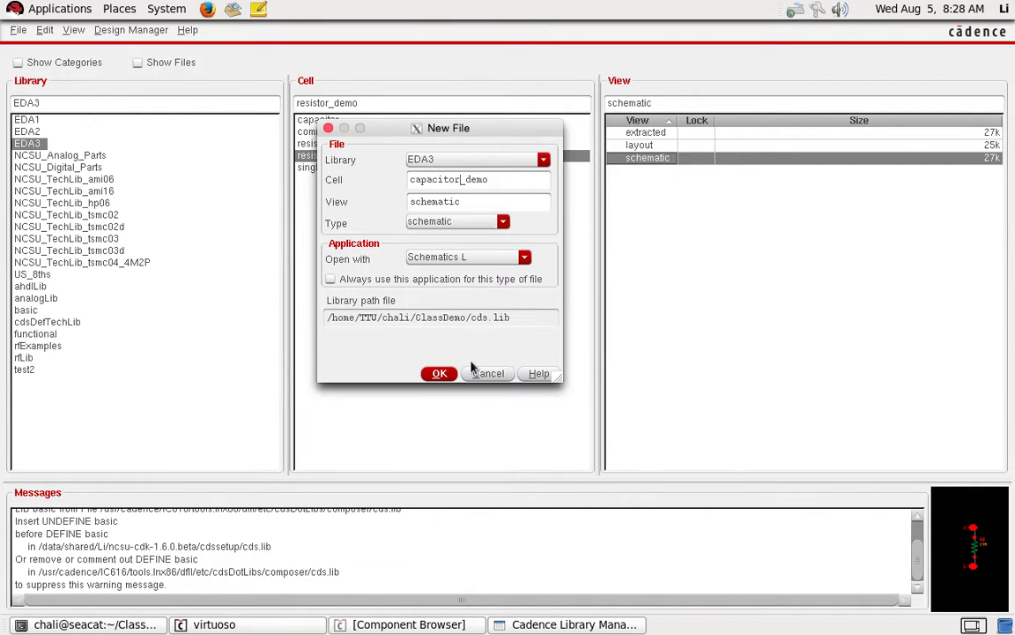
left_click(440, 373)
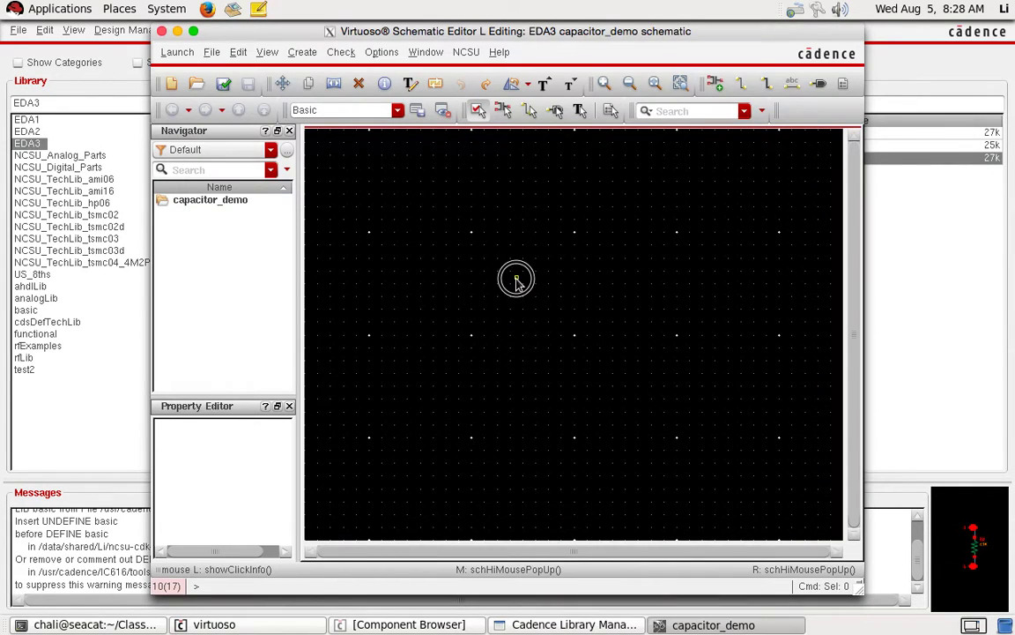
Step: Place one analogLib cap symbol instance near the middle of the capacitor_demo schematic
key("i")
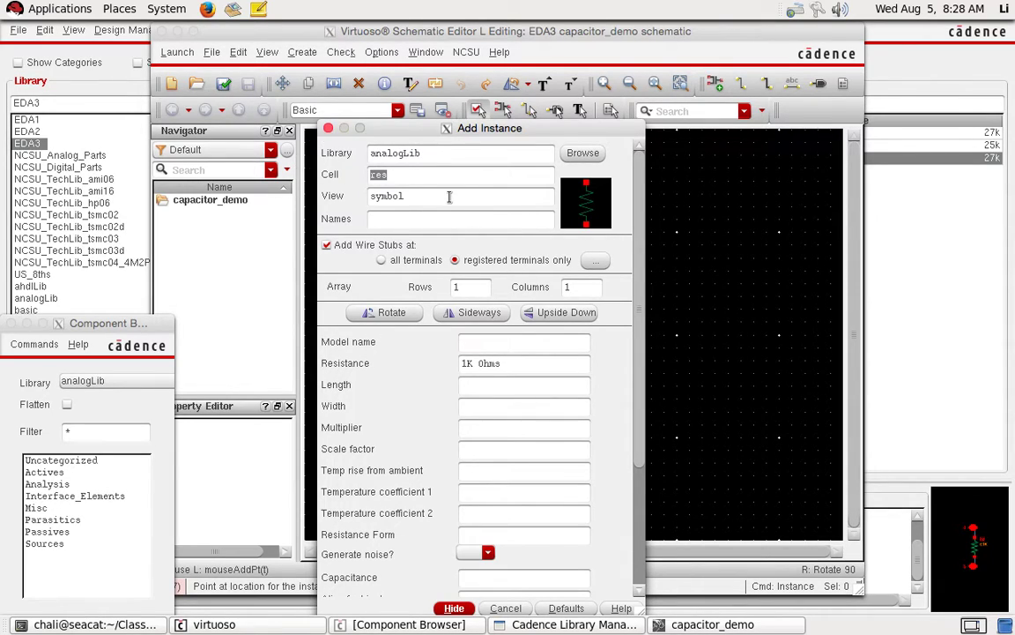
type("cap")
key("Tab")
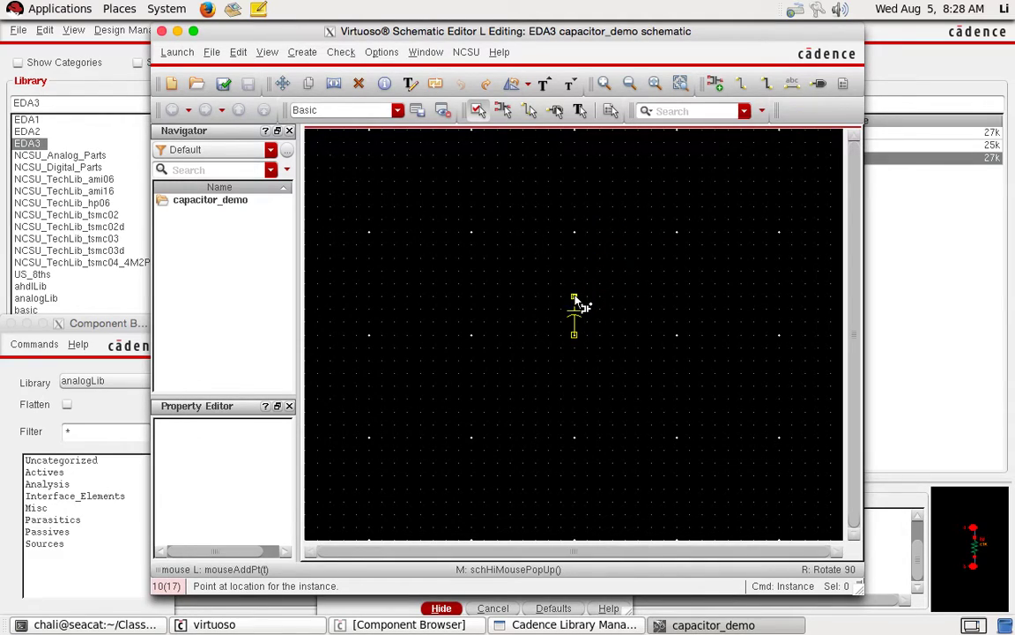
left_click(578, 301)
key("Escape")
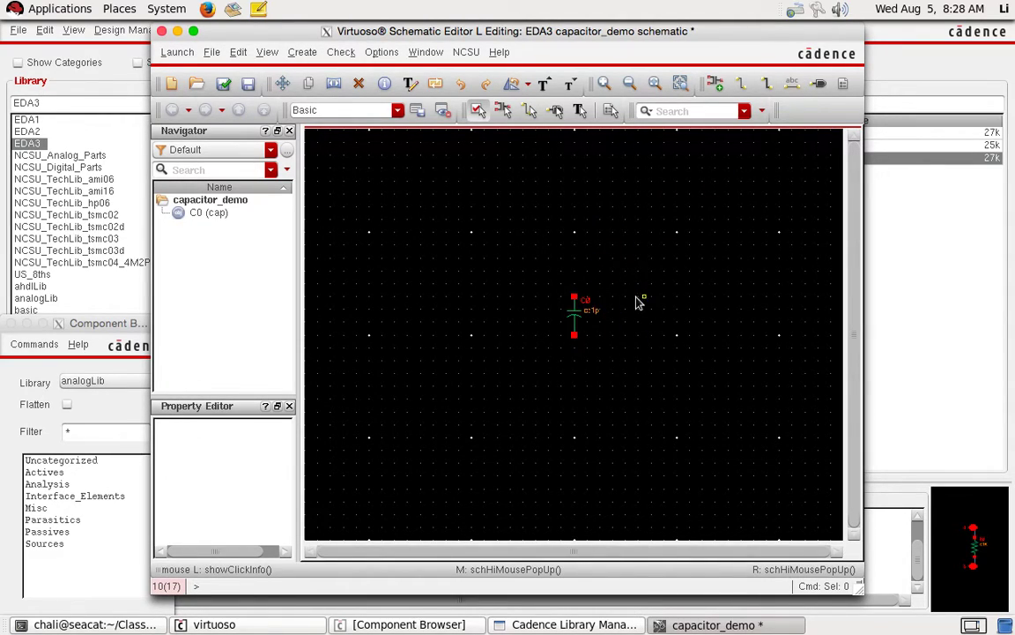
Step: Draw a short vertical wire stub outward from each of the capacitor's two terminals
key("w")
left_click(574, 296)
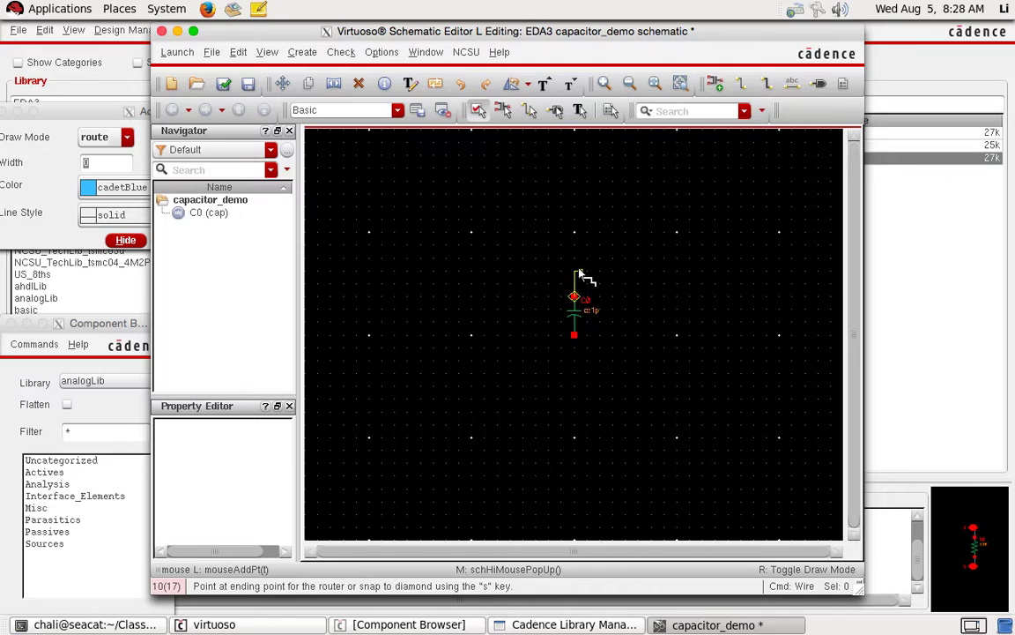
double_click(577, 267)
left_click(574, 335)
double_click(578, 372)
key("Escape")
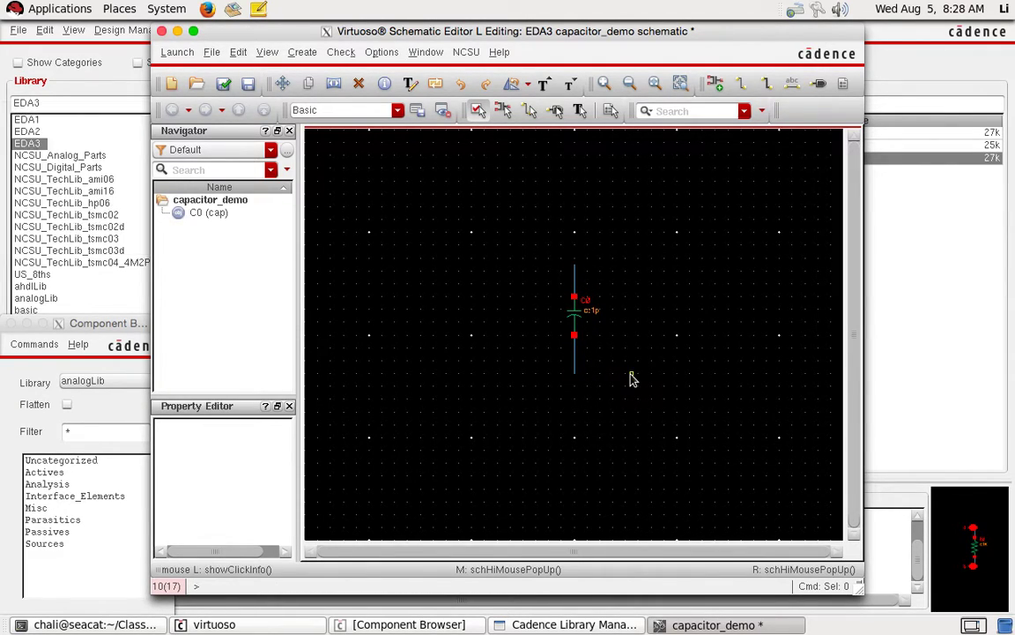
Step: Add inputOutput pins a and b, with a on the upper wire end and b on the lower wire end
key("p")
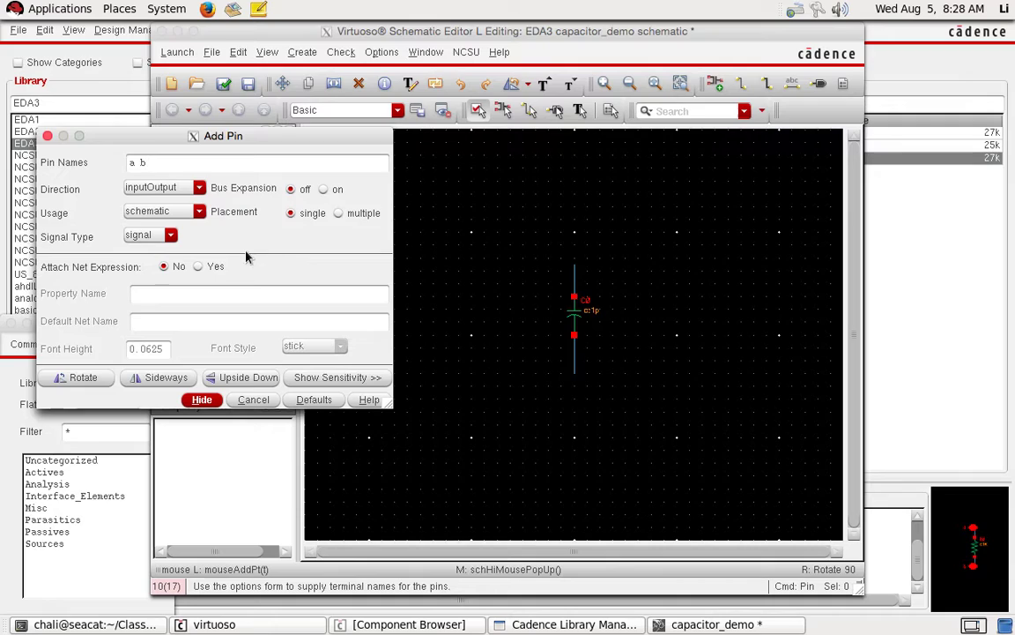
left_click(577, 266)
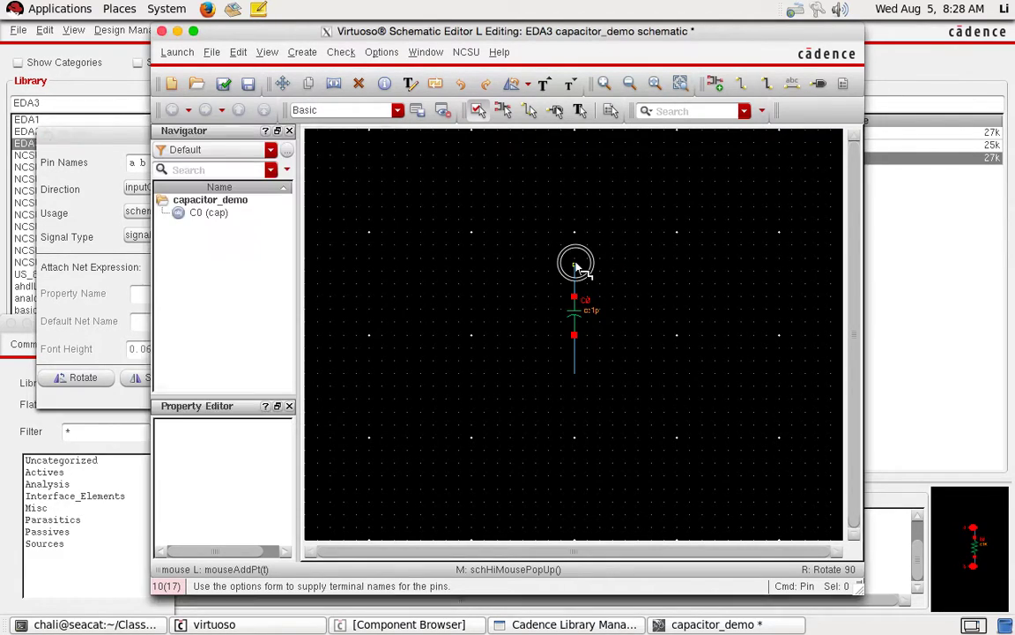
left_click(574, 264)
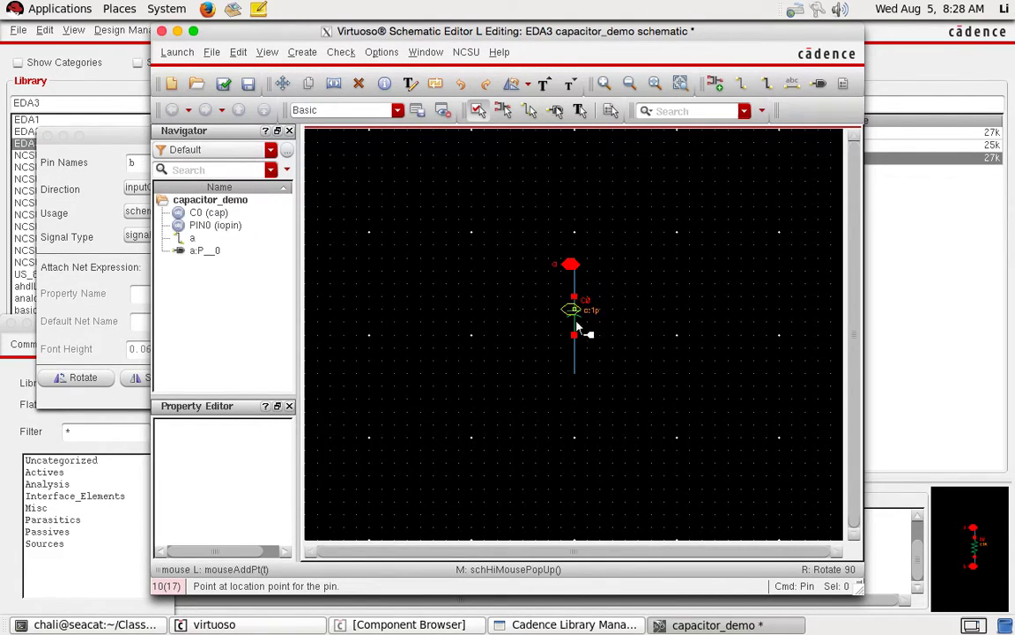
left_click(574, 374)
key("Escape")
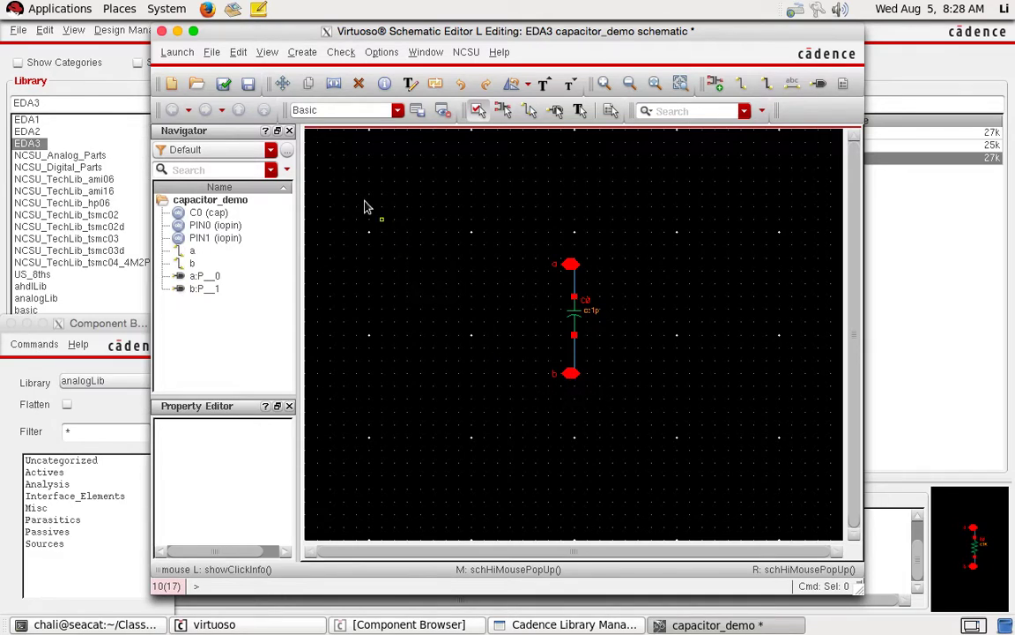
Step: Check and save the capacitor_demo schematic, and close its editor window
left_click(226, 84)
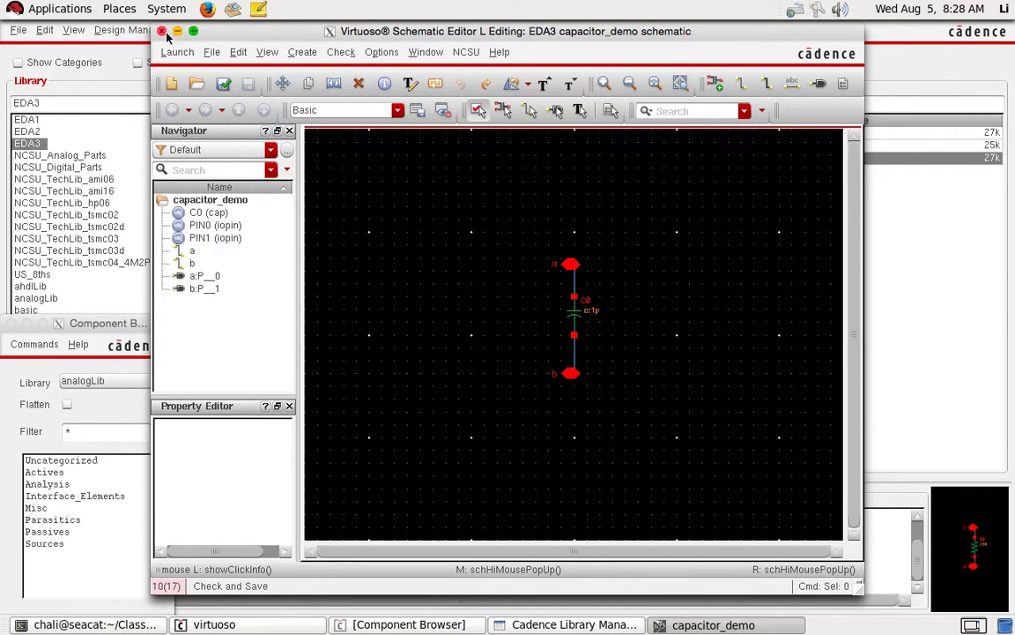
left_click(162, 31)
left_click(17, 35)
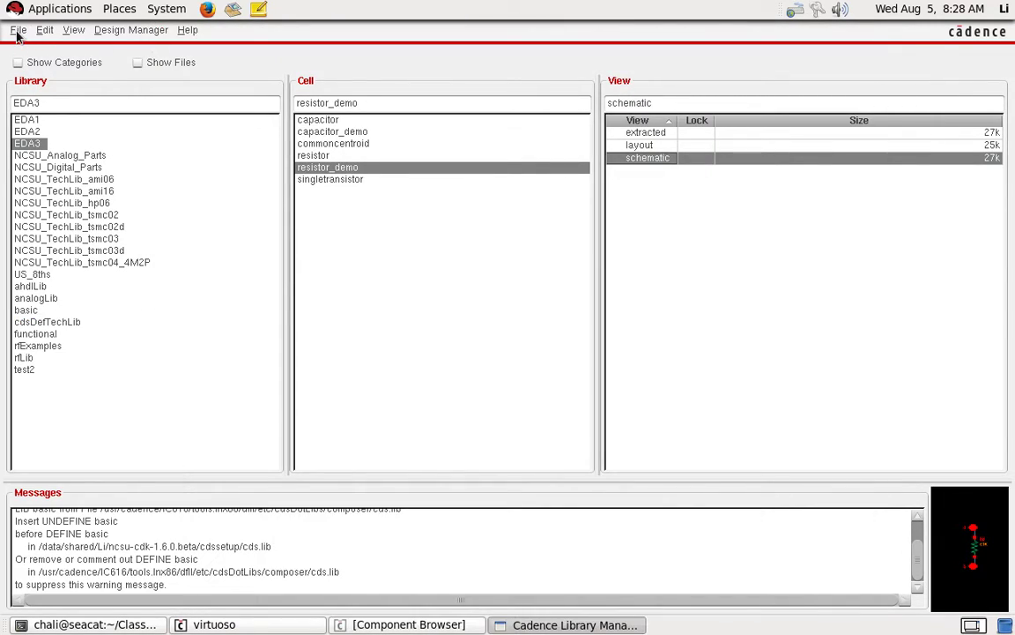
Step: Create a new layout cell view for cell capacitor_demo in library EDA3, and activate its empty layout window
left_click(17, 29)
mouse_move(48, 47)
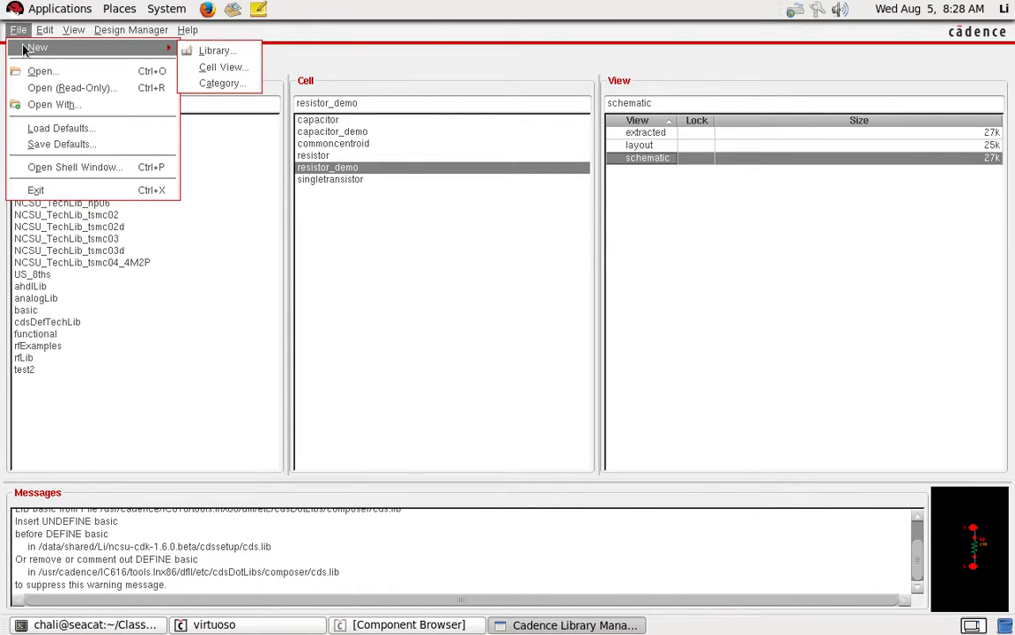
left_click(227, 68)
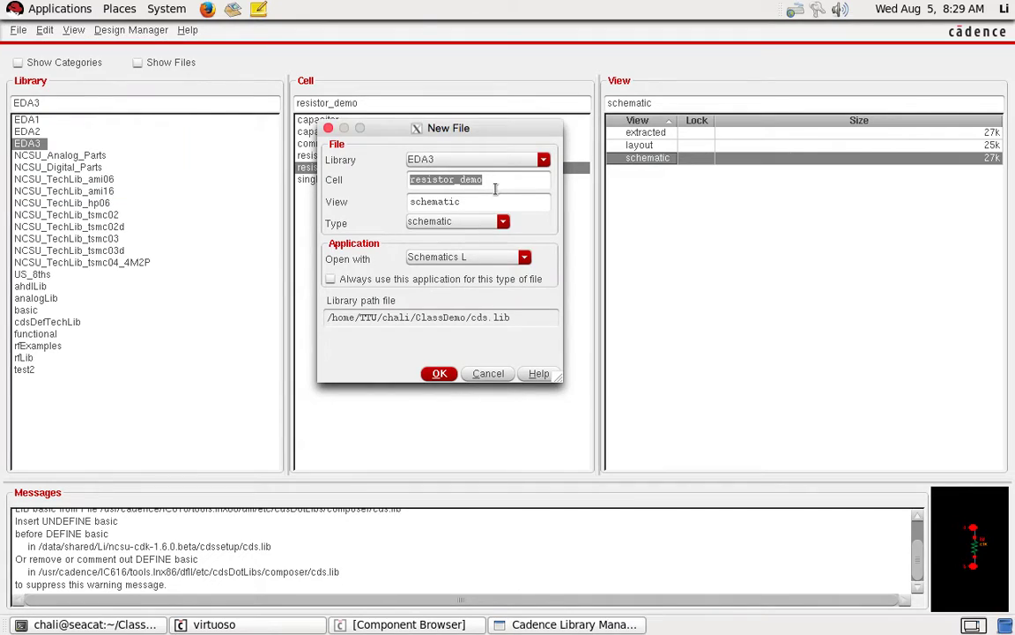
double_click(452, 179)
type("capacitor")
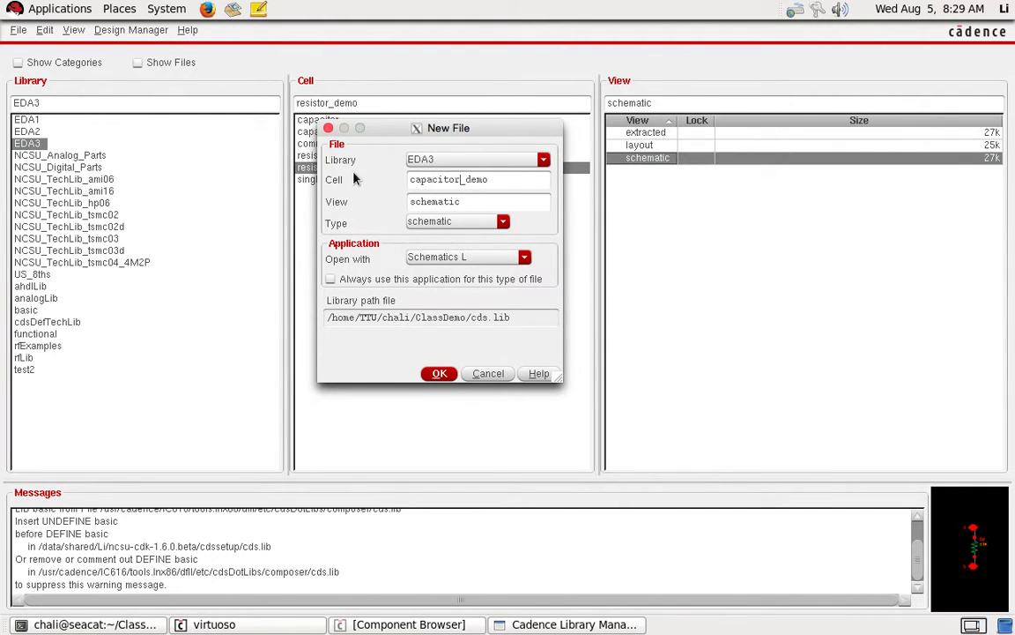
left_click(435, 224)
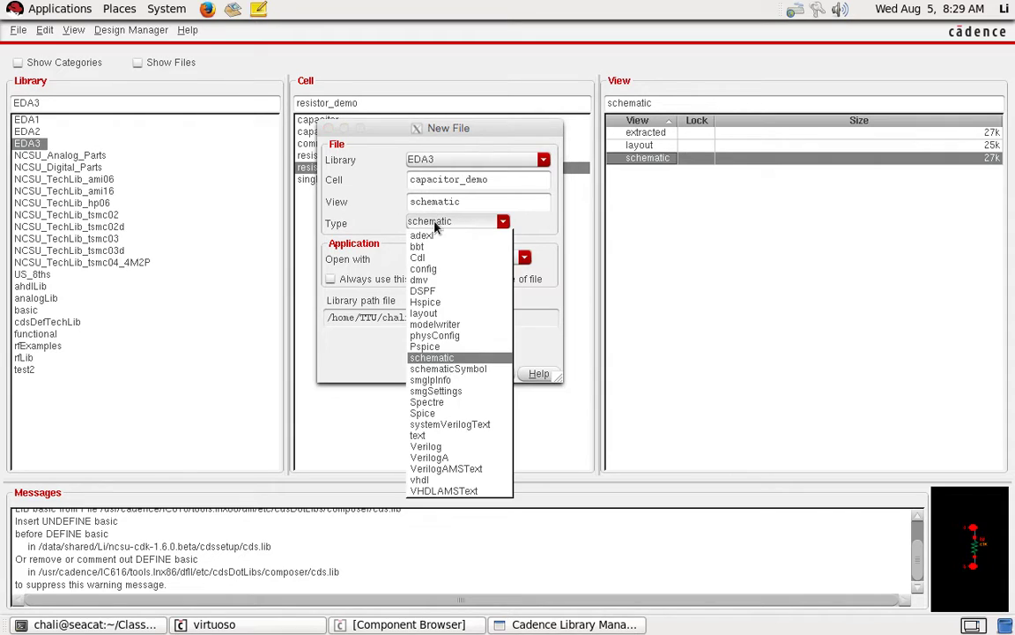
left_click(440, 313)
left_click(436, 375)
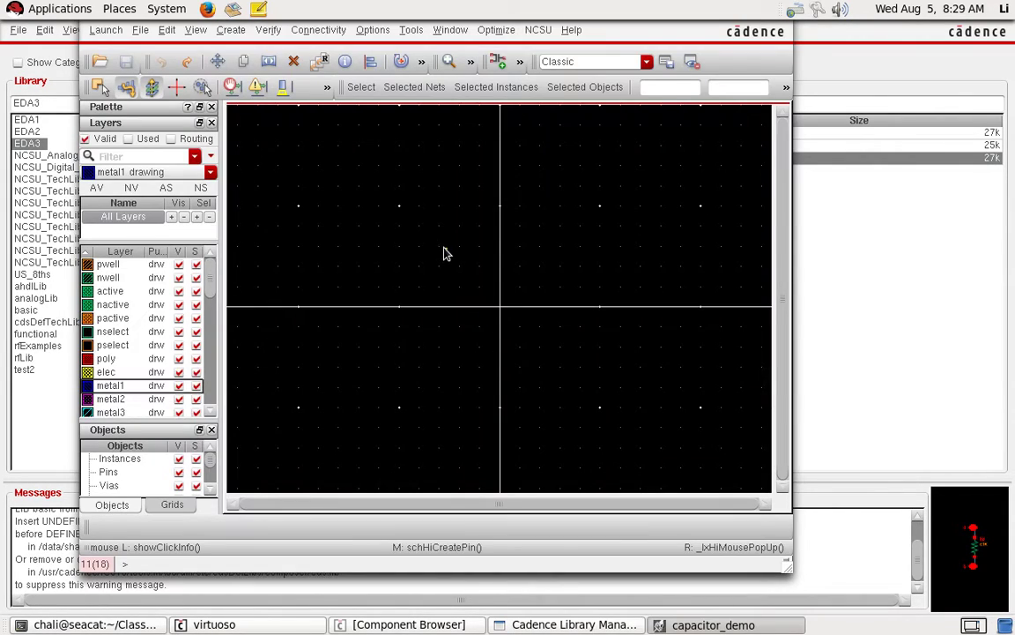
left_click(443, 247)
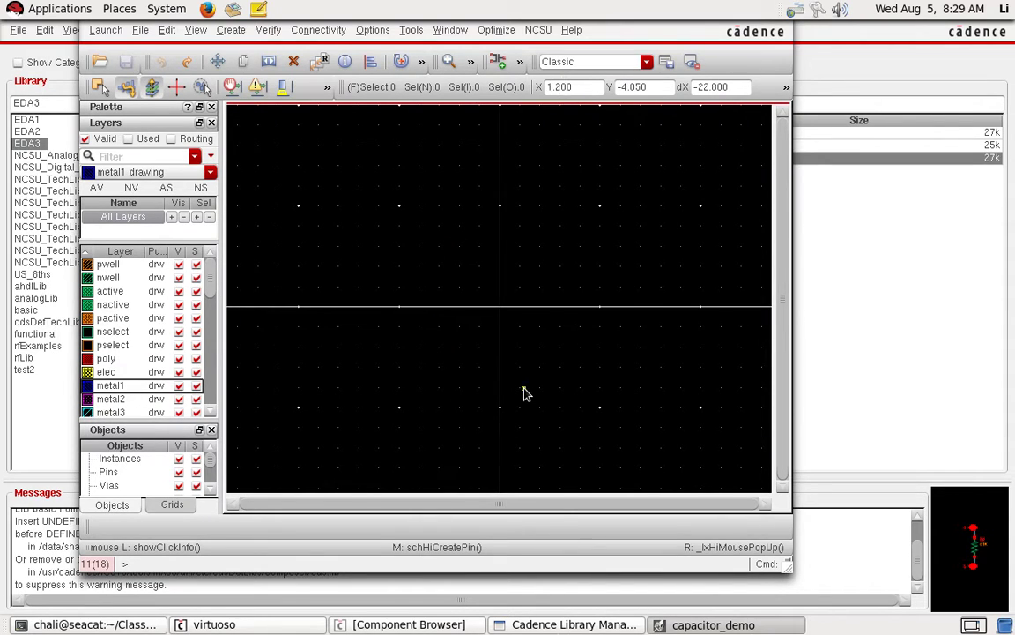
Step: Switch to Preview and examine the poly-to-poly2 entry in the capacitance parameters table of the AMI0p5 test data PDF
key("ctrl+Right")
mouse_move(649, 617)
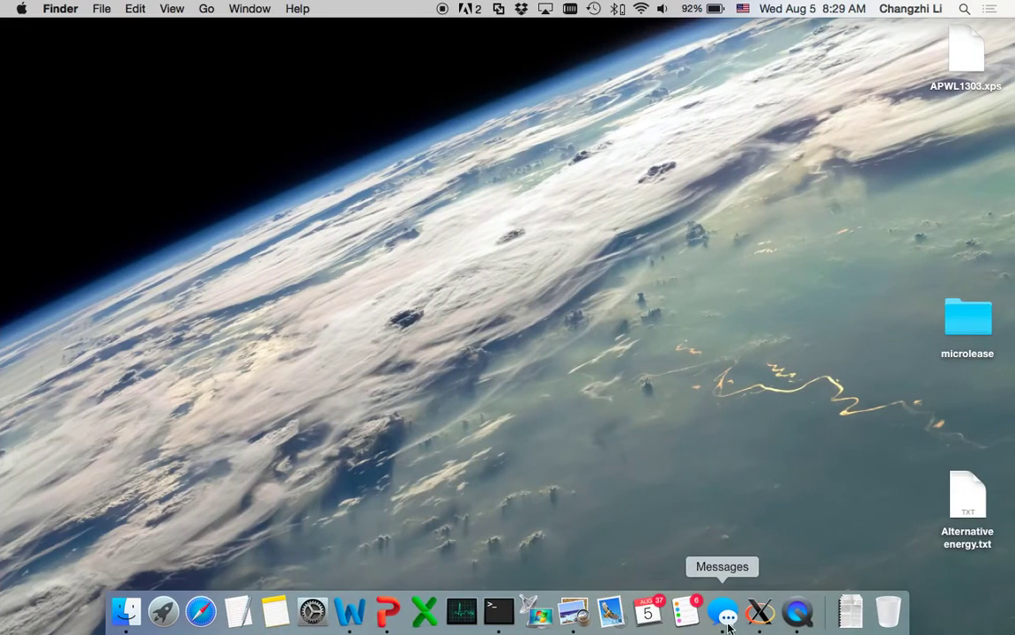
left_click(574, 612)
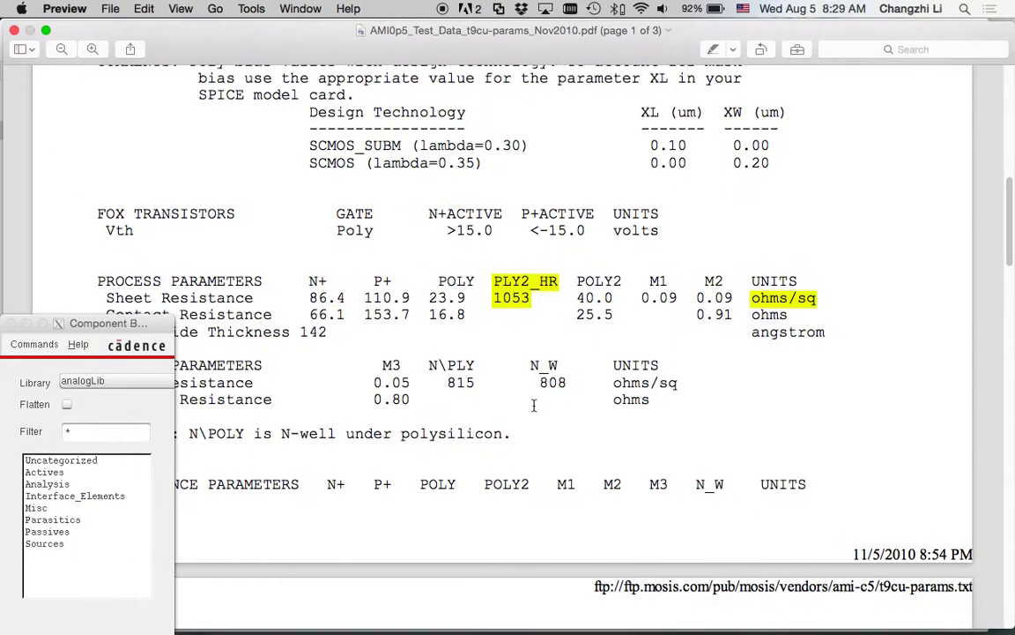
scroll(533, 404, "down", 3)
scroll(534, 405, "down", 4)
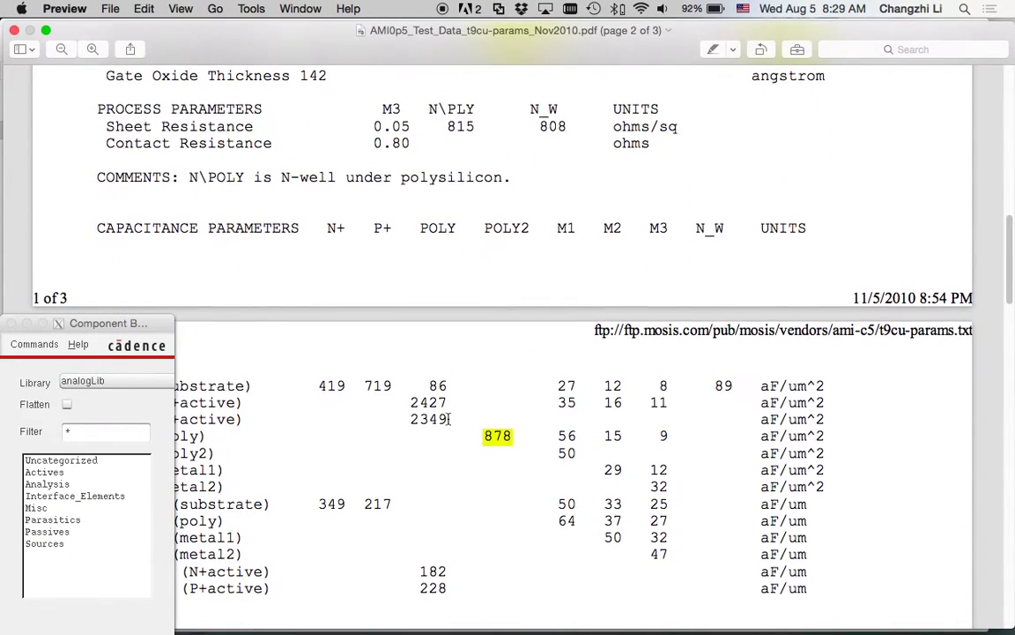
Step: Review the sheet resistance and poly-to-poly2 capacitance entries in the AMI0p5 test data PDF in Preview
key("ctrl+Right")
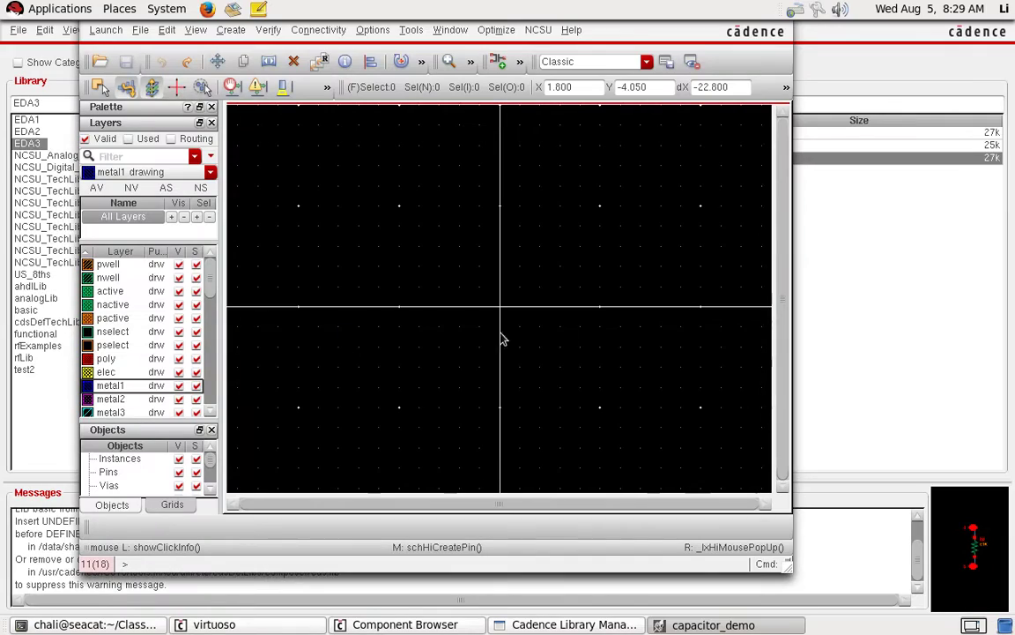
key("ctrl+Right")
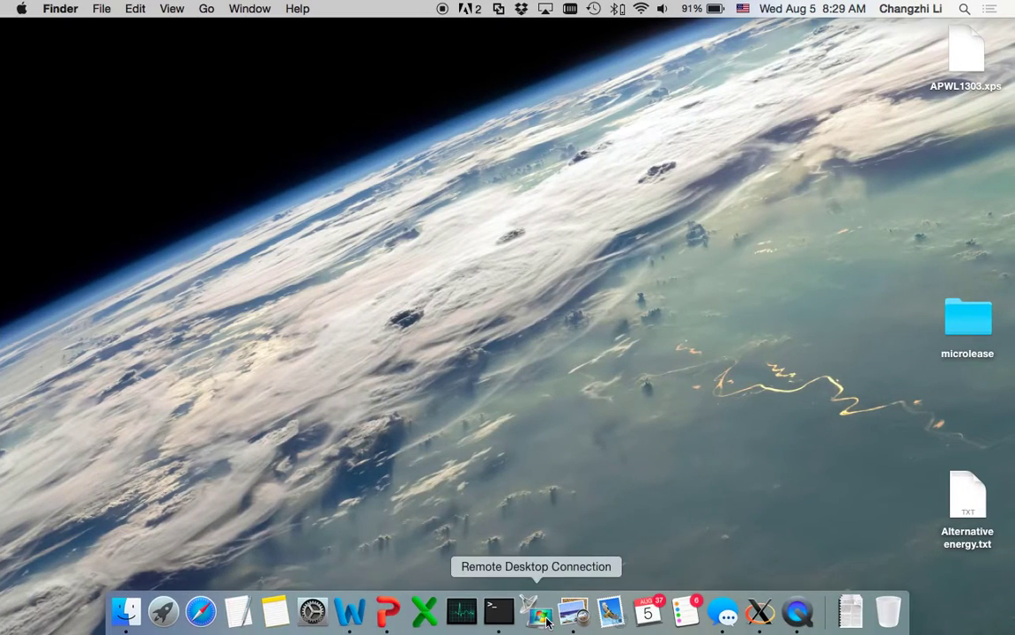
left_click(573, 609)
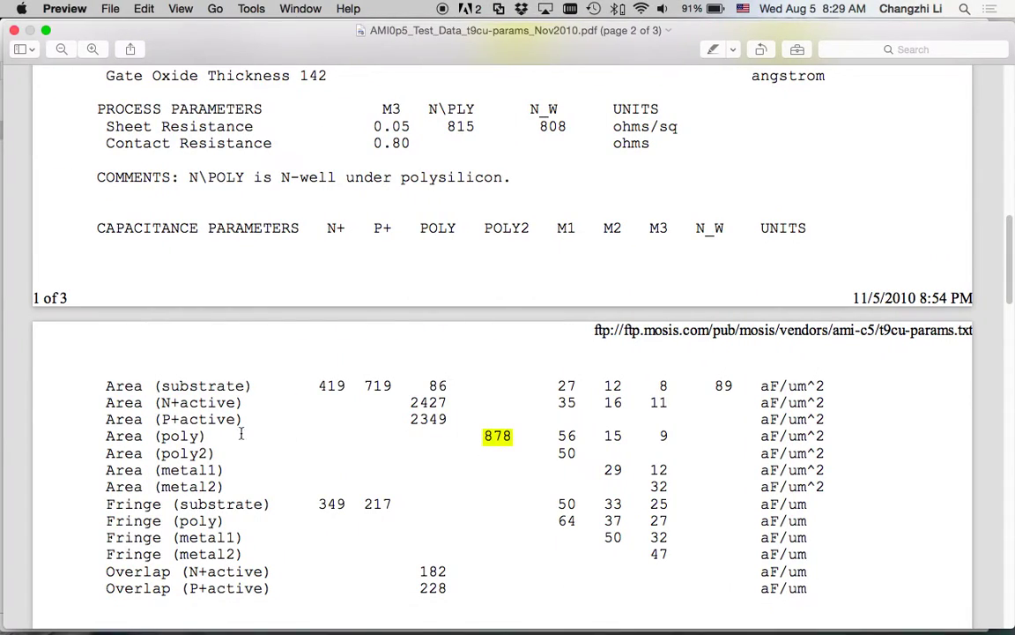
scroll(524, 381, "up", 6)
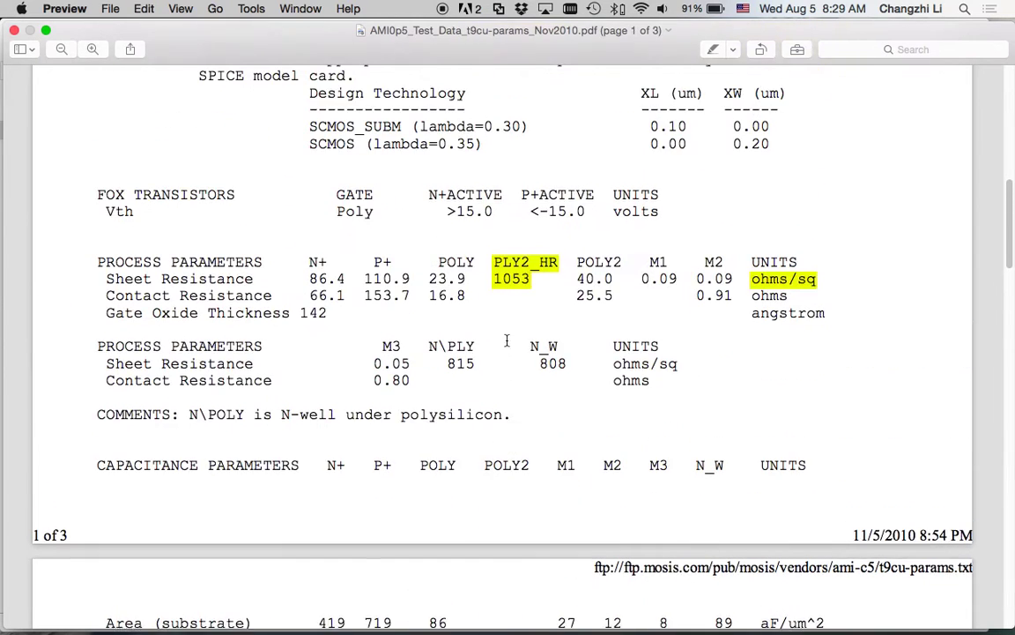
scroll(507, 302, "down", 4)
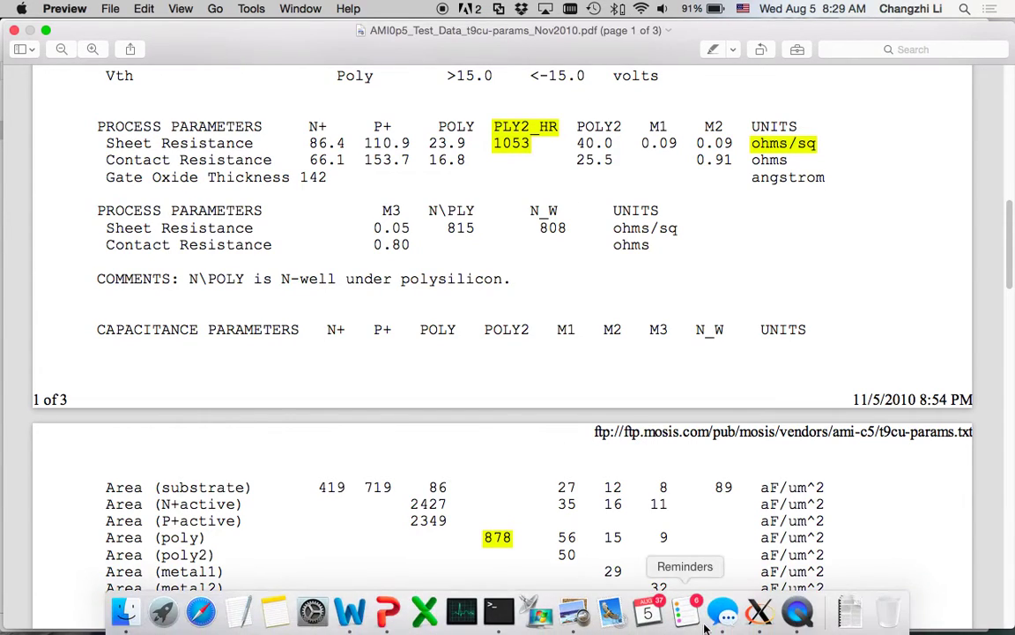
Step: Switch to the capacitor_demo layout in Virtuoso and draw a poly rectangle across the origin, starting at about X -9.9, Y 4.95
left_click(838, 600)
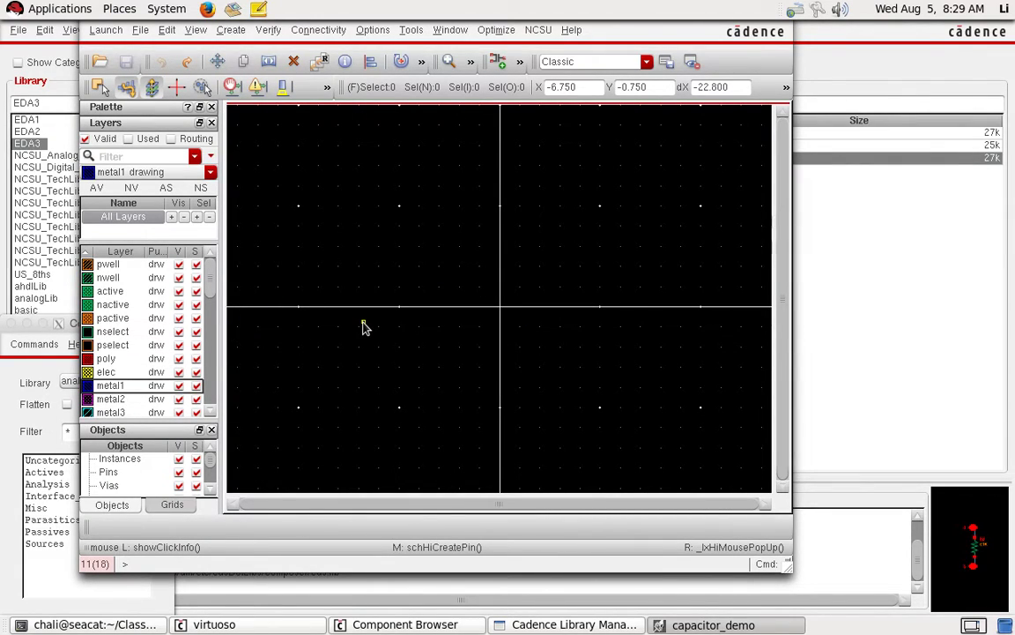
left_click(105, 359)
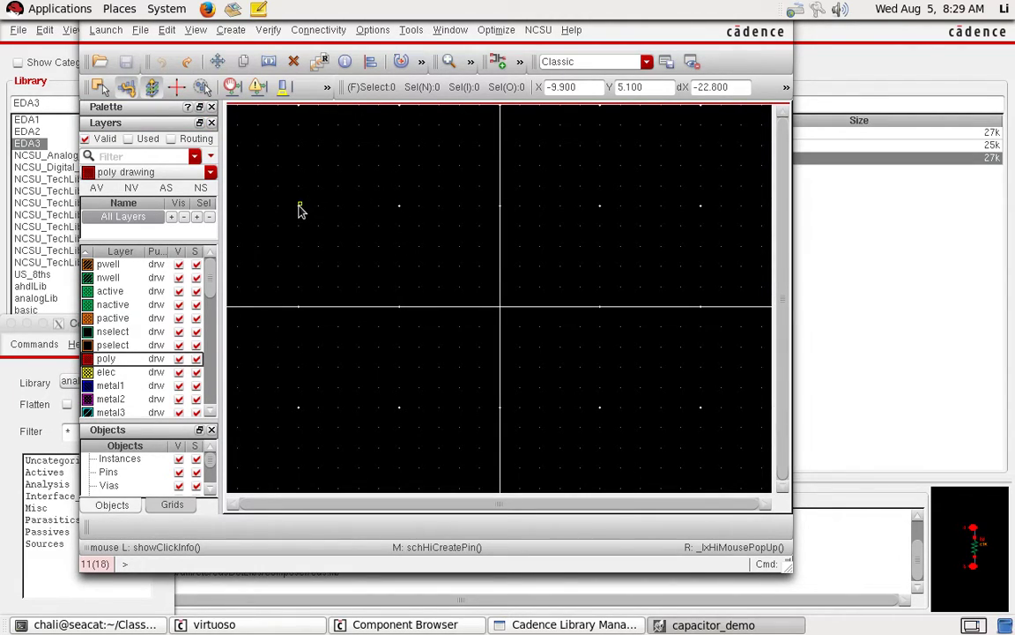
key("r")
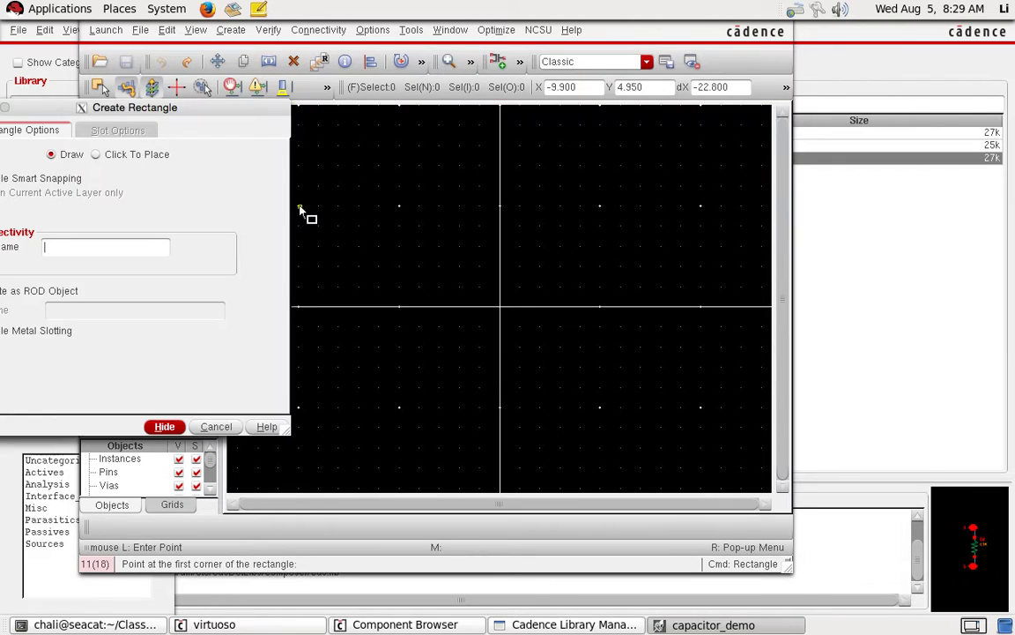
left_click(300, 209)
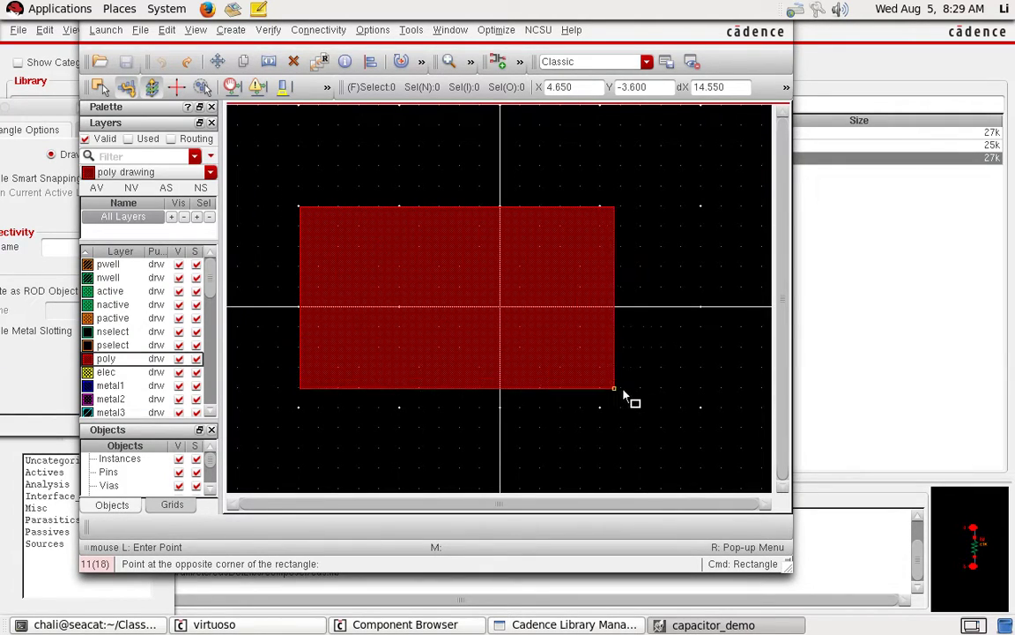